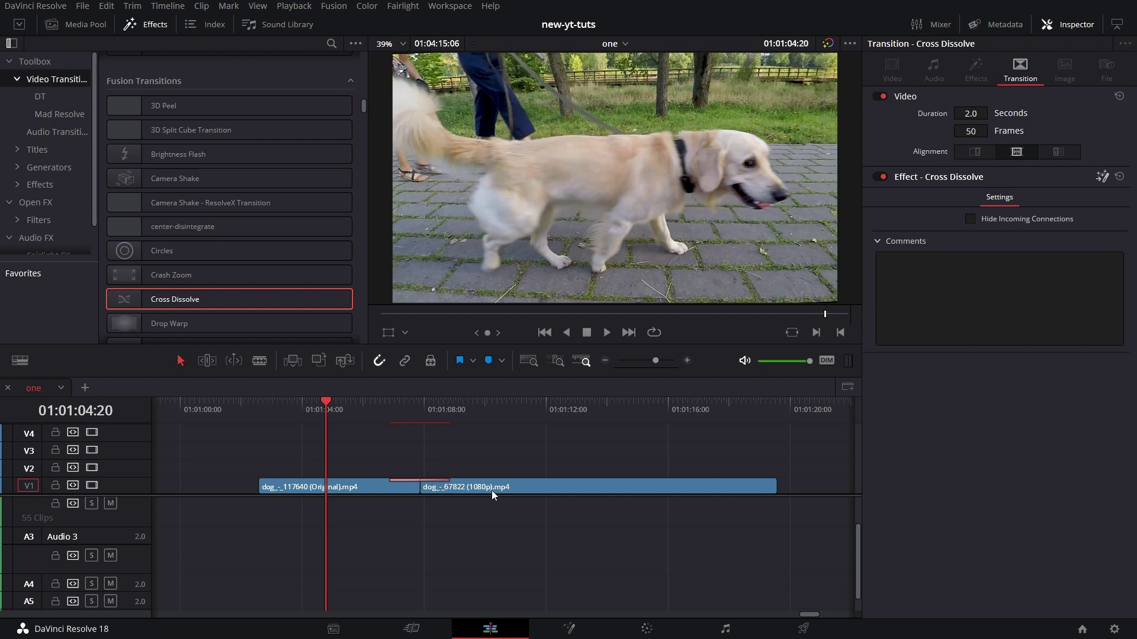
Move the MediaOut1 node far right in the graph, disconnecting it from CrossDissolve.
drag(322, 486, 407, 533)
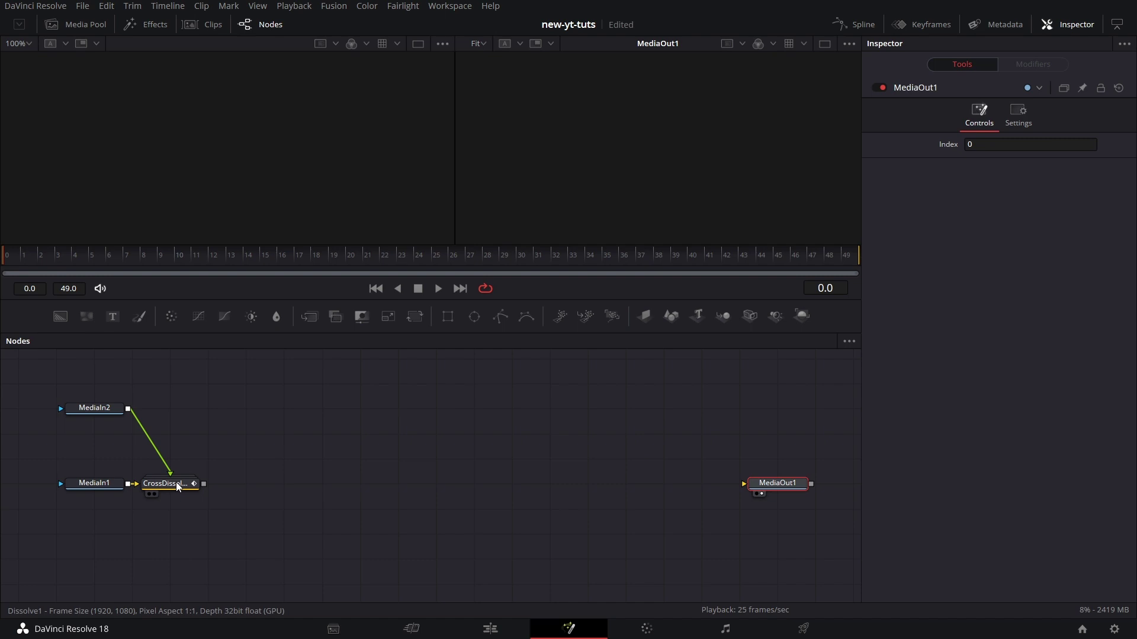
Delete CrossDissolve, raise MediaIn1 toward MediaIn2, and add a FastNoise1 node shown in the left viewer.
click(176, 481)
key(Delete)
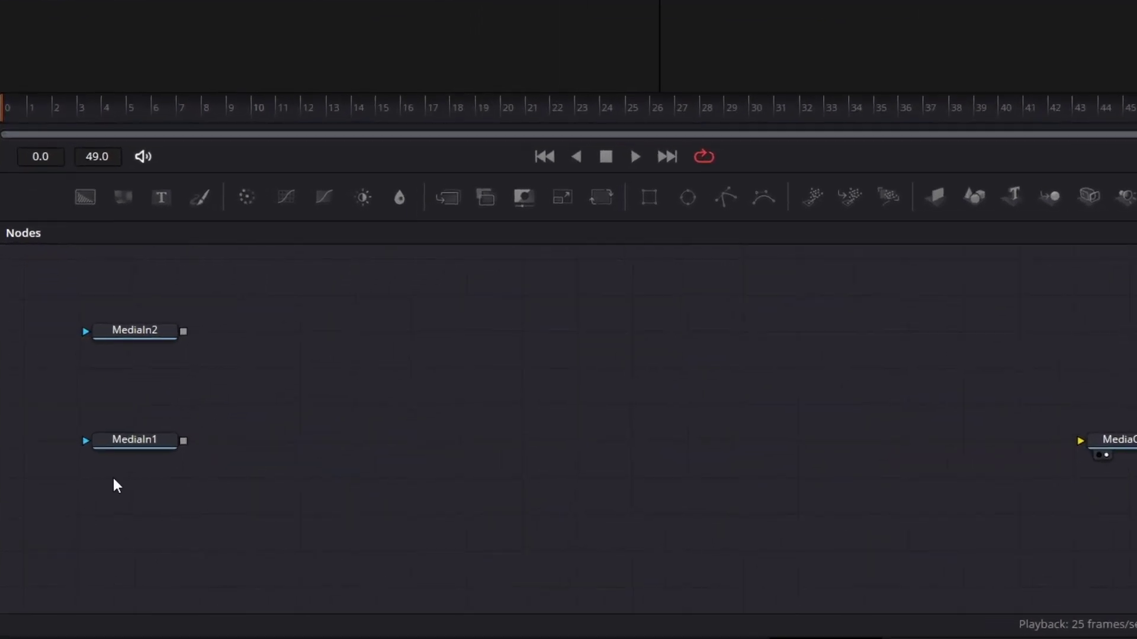
click(134, 439)
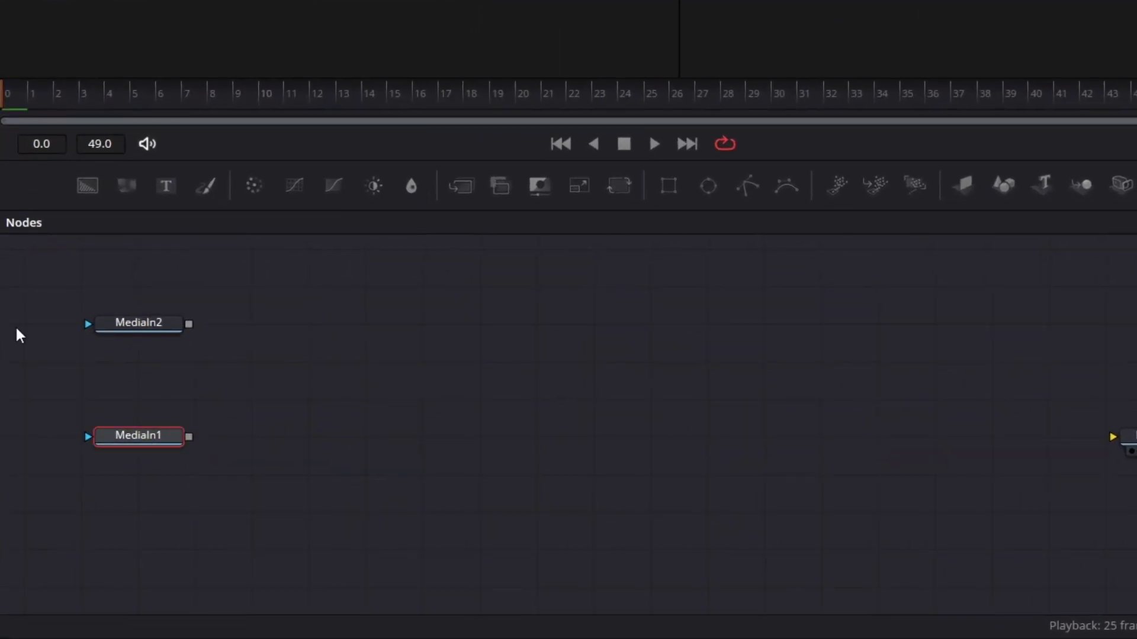
drag(152, 436, 155, 399)
drag(130, 187, 308, 462)
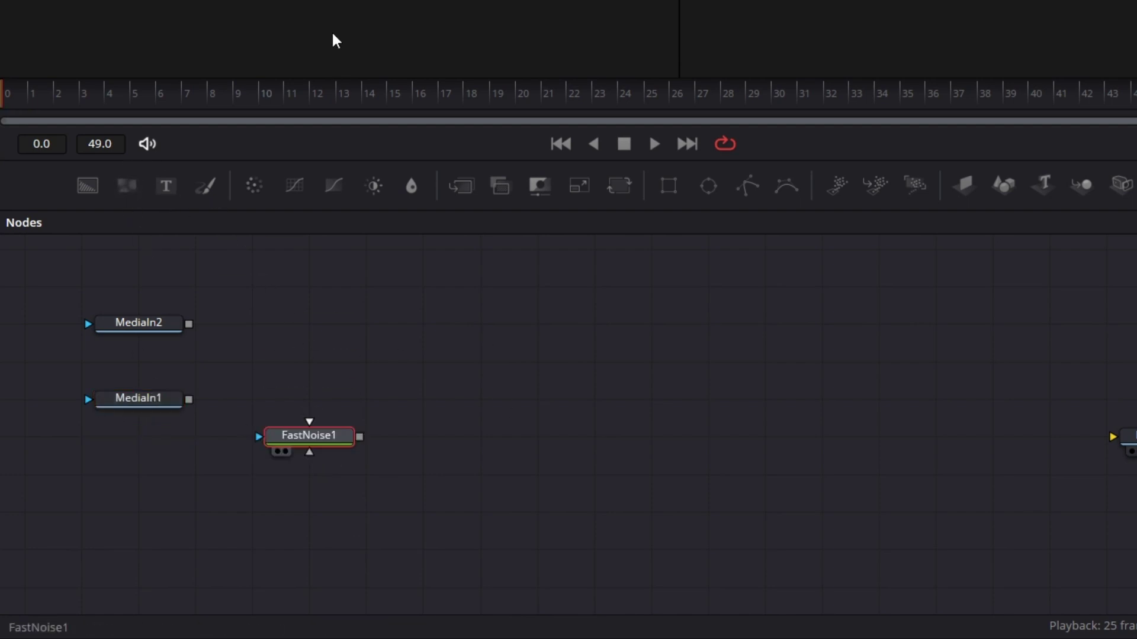
key(1)
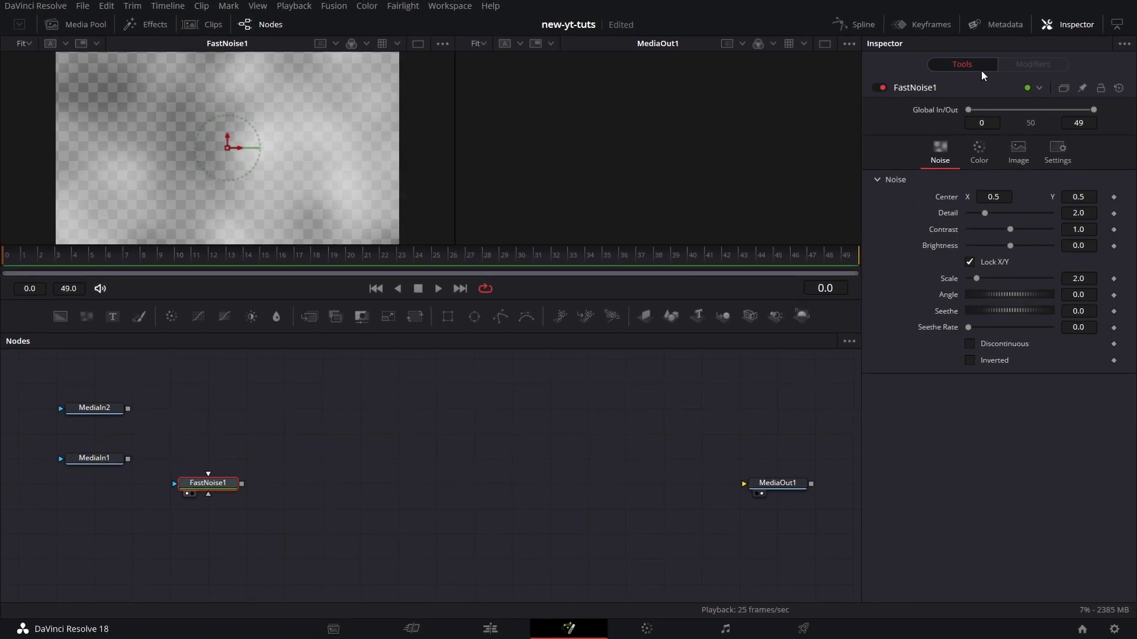
Set FastNoise1's Color 1 alpha to 1.0 and its noise Contrast to 5.0.
click(979, 152)
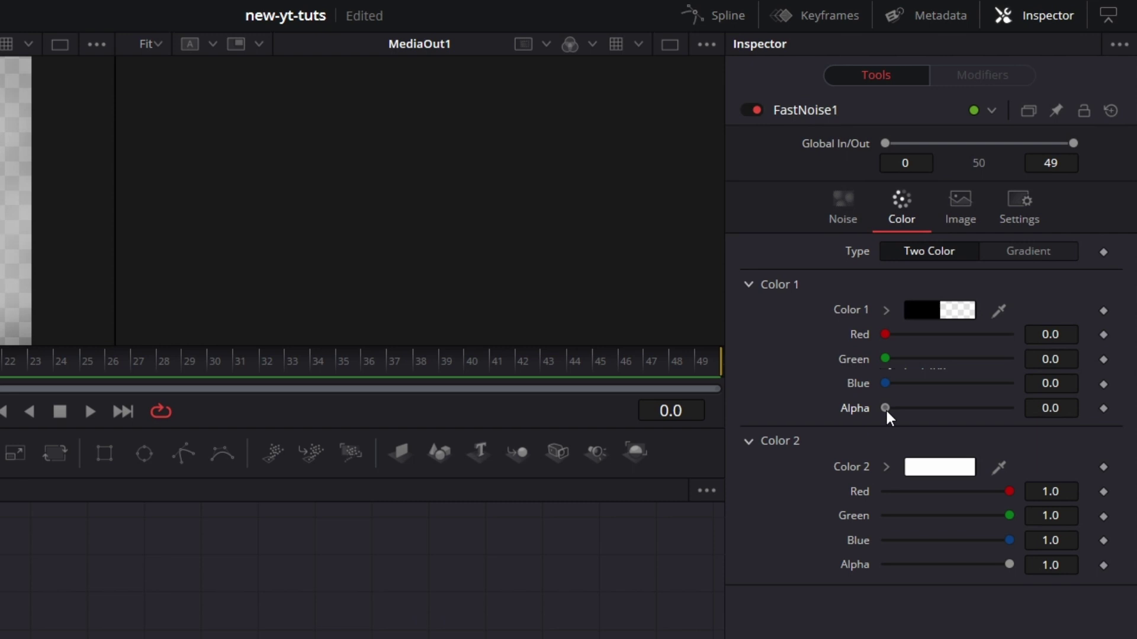
drag(886, 409, 1099, 408)
click(846, 207)
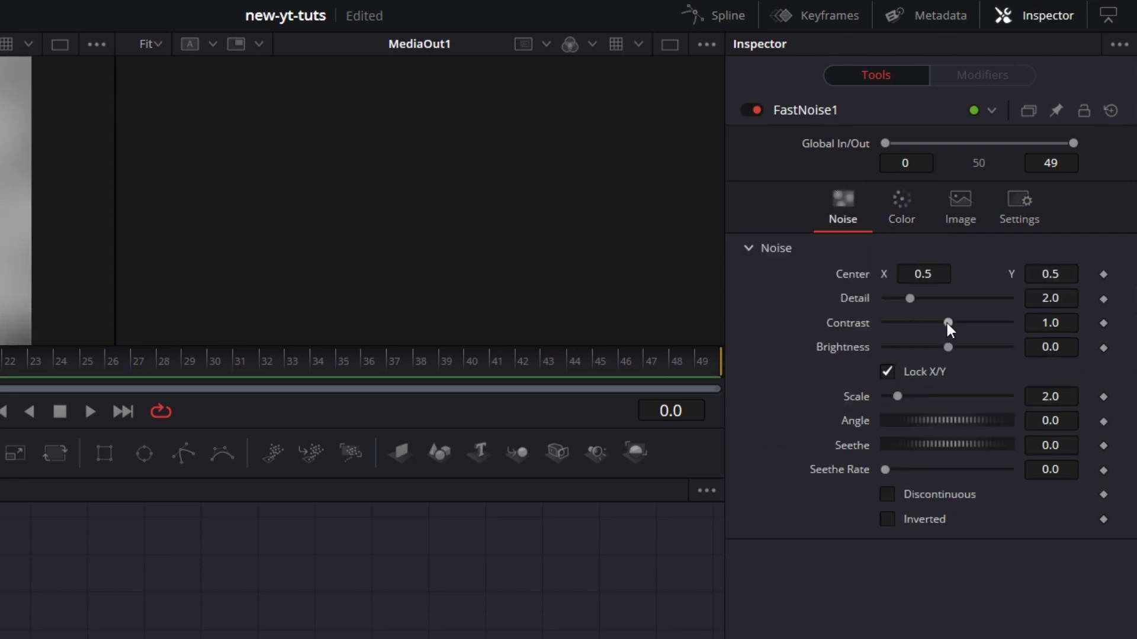
drag(948, 323, 1010, 323)
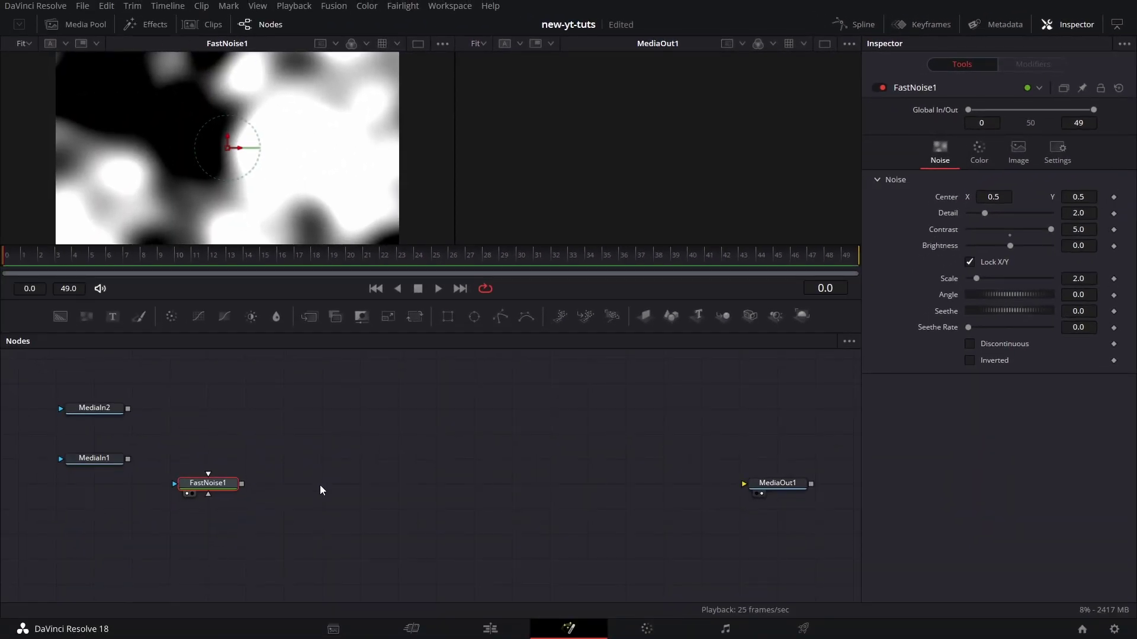
click(320, 485)
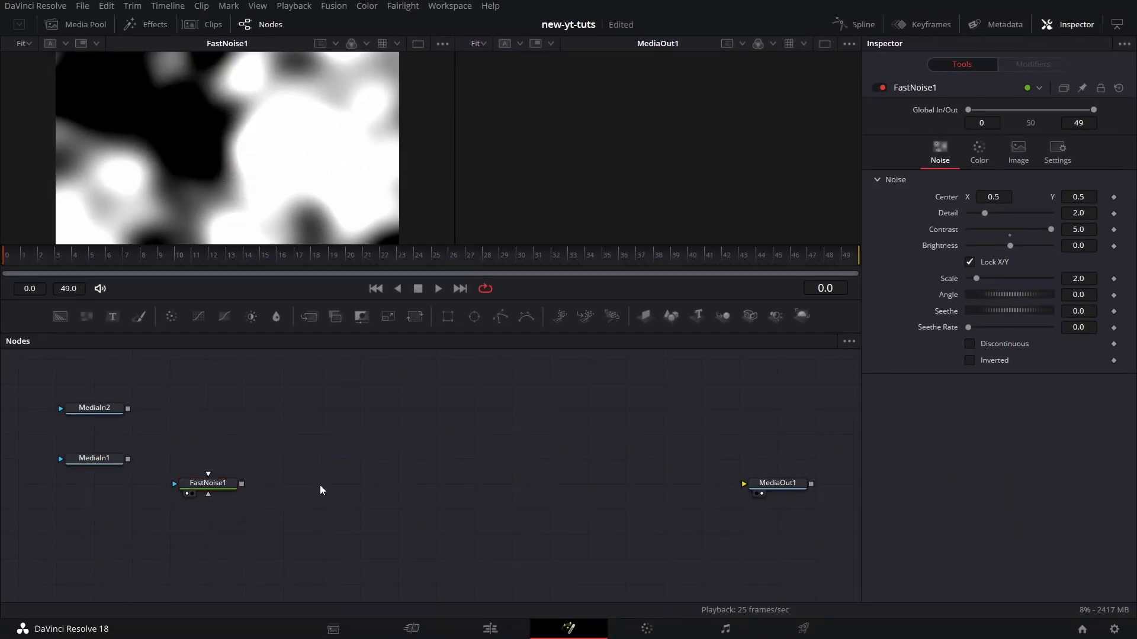
Add a Bitmap node fed by FastNoise1 and show it in the right viewer.
key(shift+space)
text(bit)
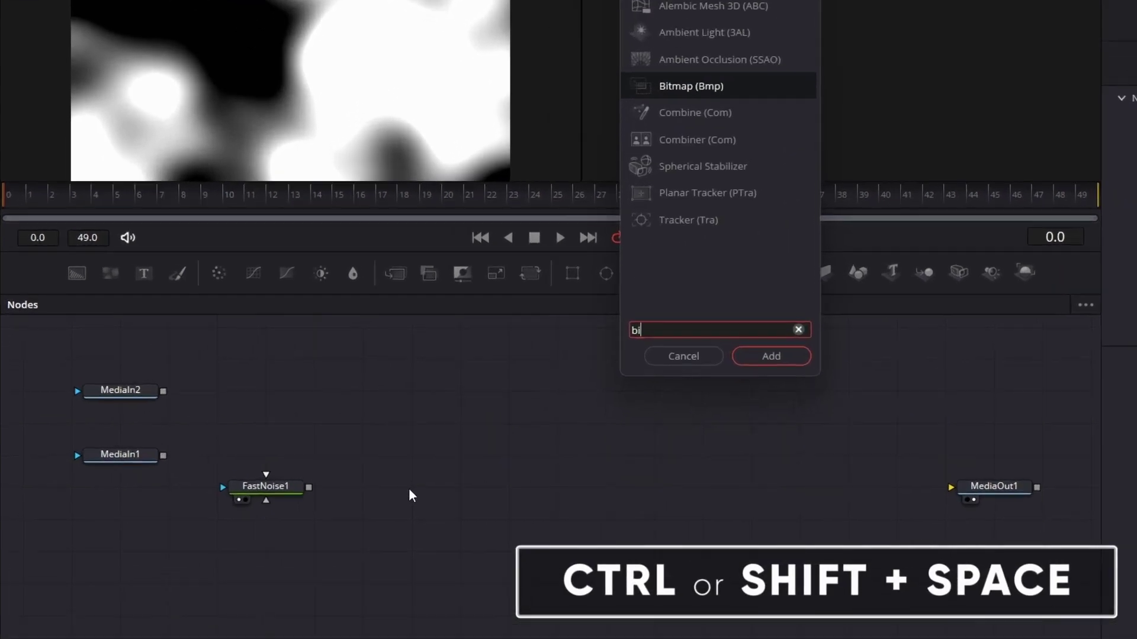
text(map)
key(Return)
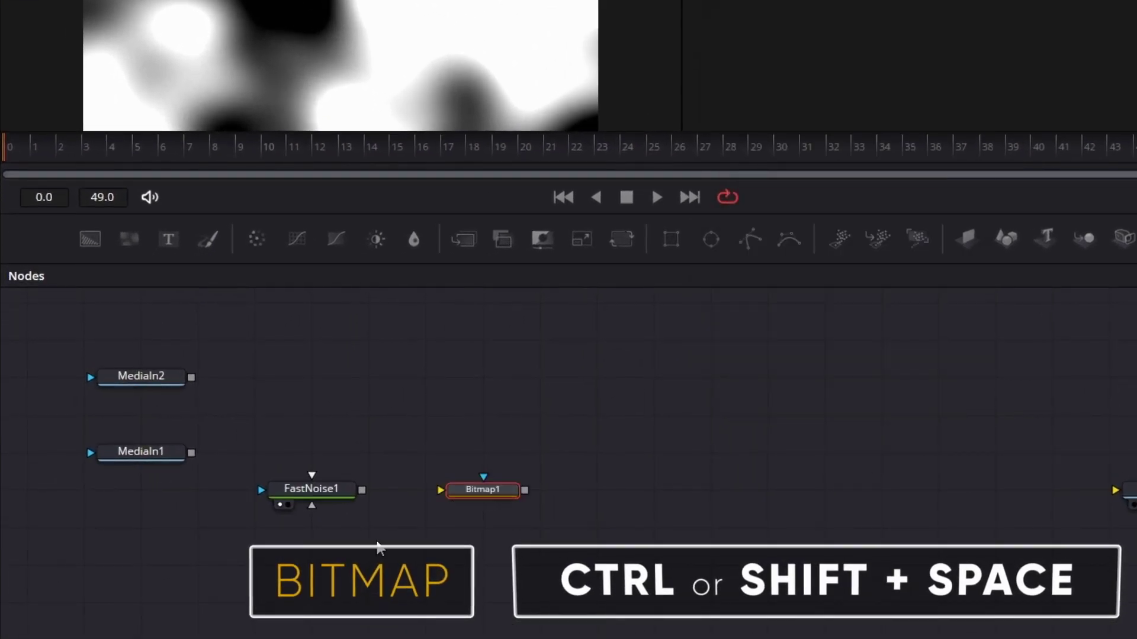
drag(363, 491, 440, 499)
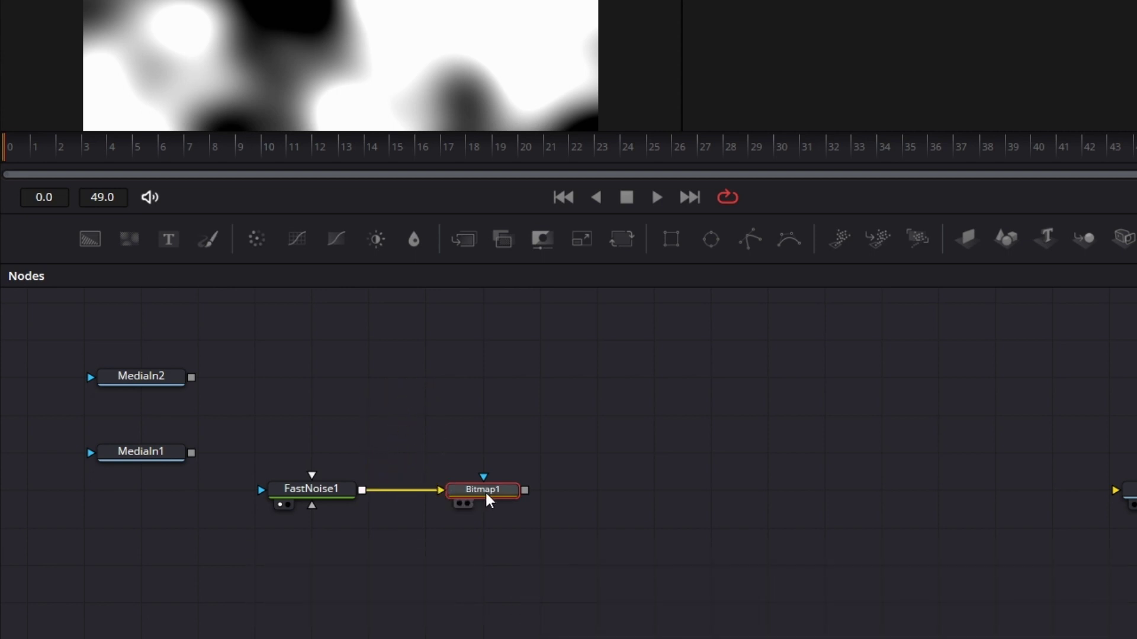
key(2)
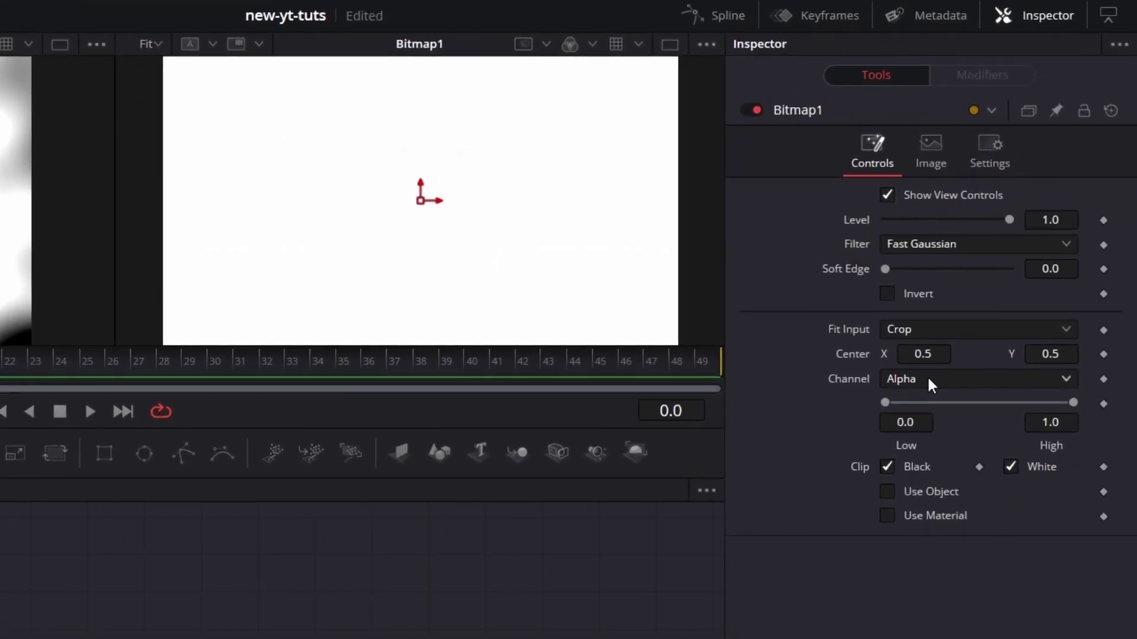
Set Bitmap1's channel to Luminance and its Low threshold to 1.0.
click(928, 379)
click(943, 512)
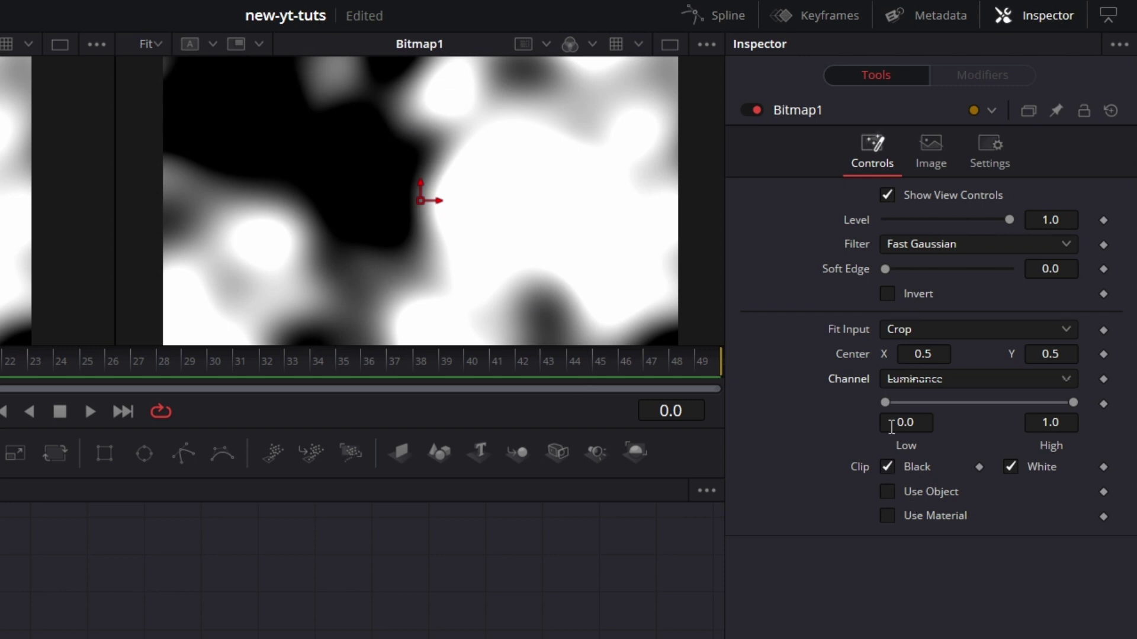
click(888, 419)
text(11)
key(Return)
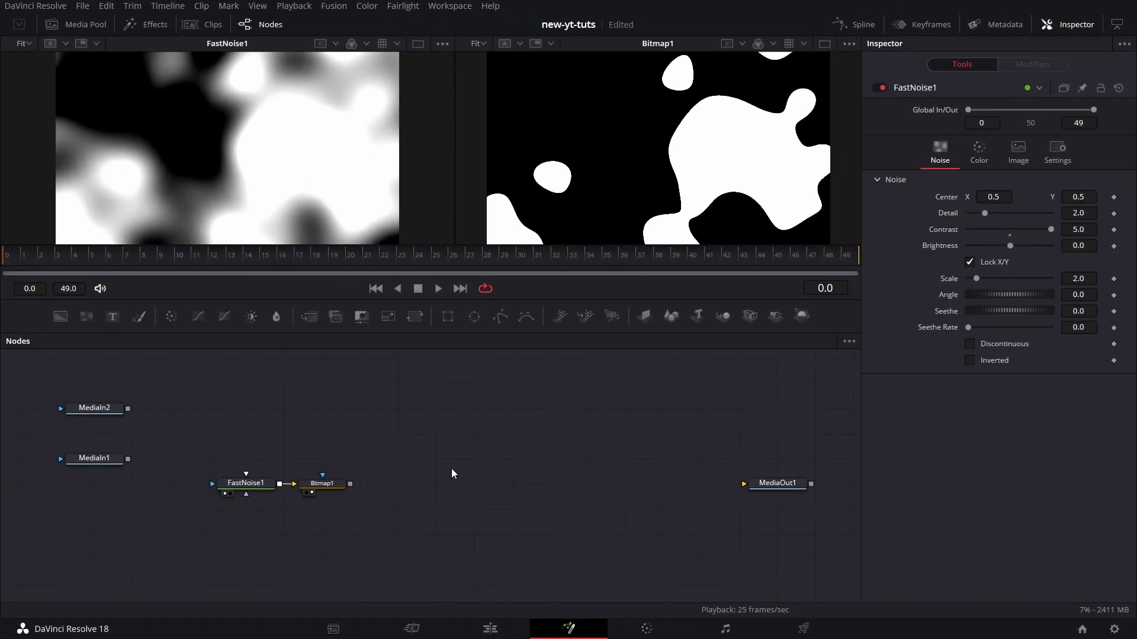
Add an sTrace Create node to the graph via the tool search.
key(shift+space)
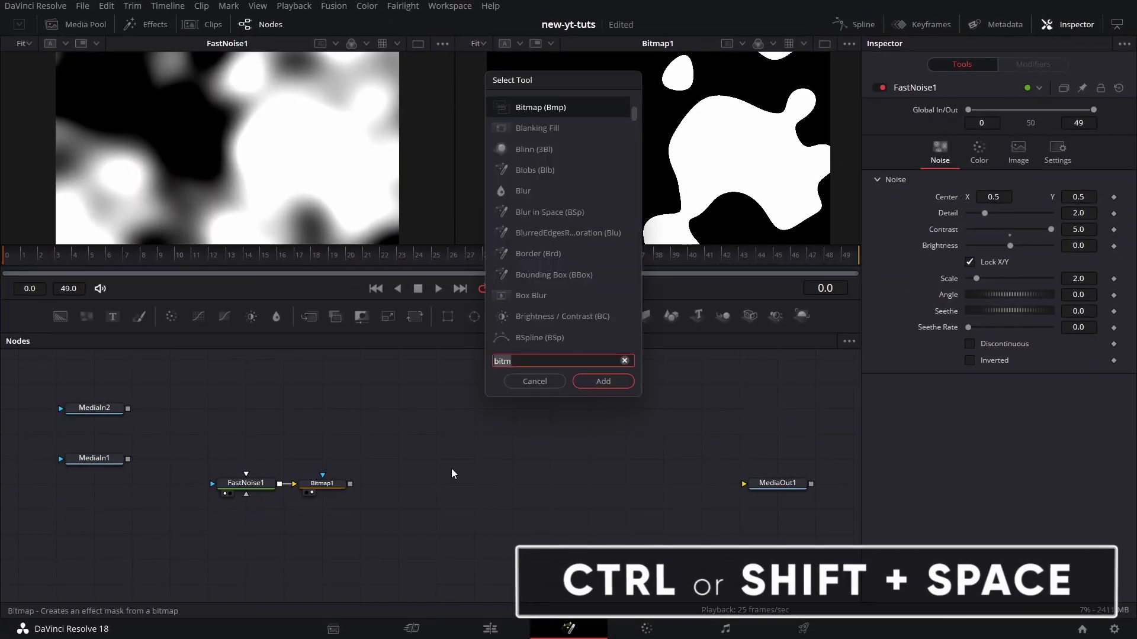
text(strac)
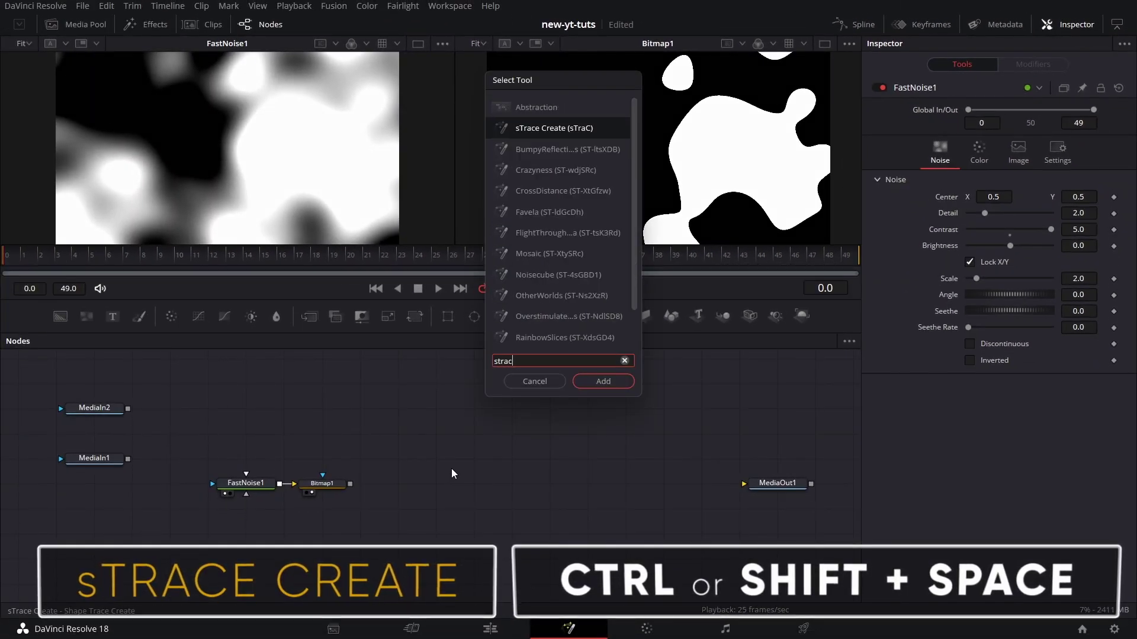
click(574, 130)
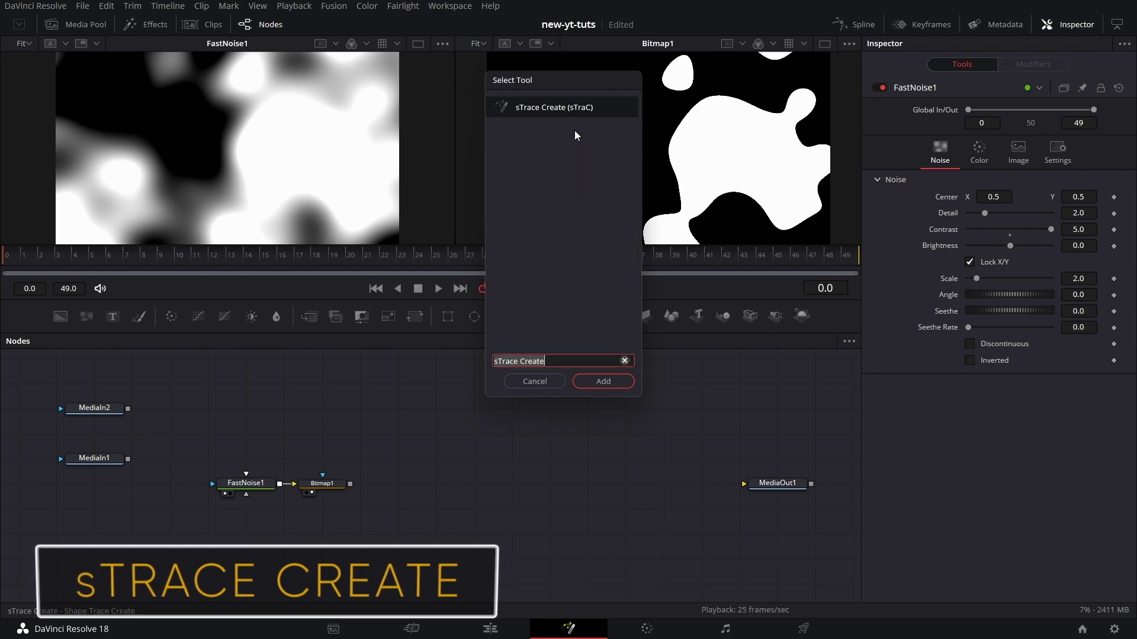
click(614, 383)
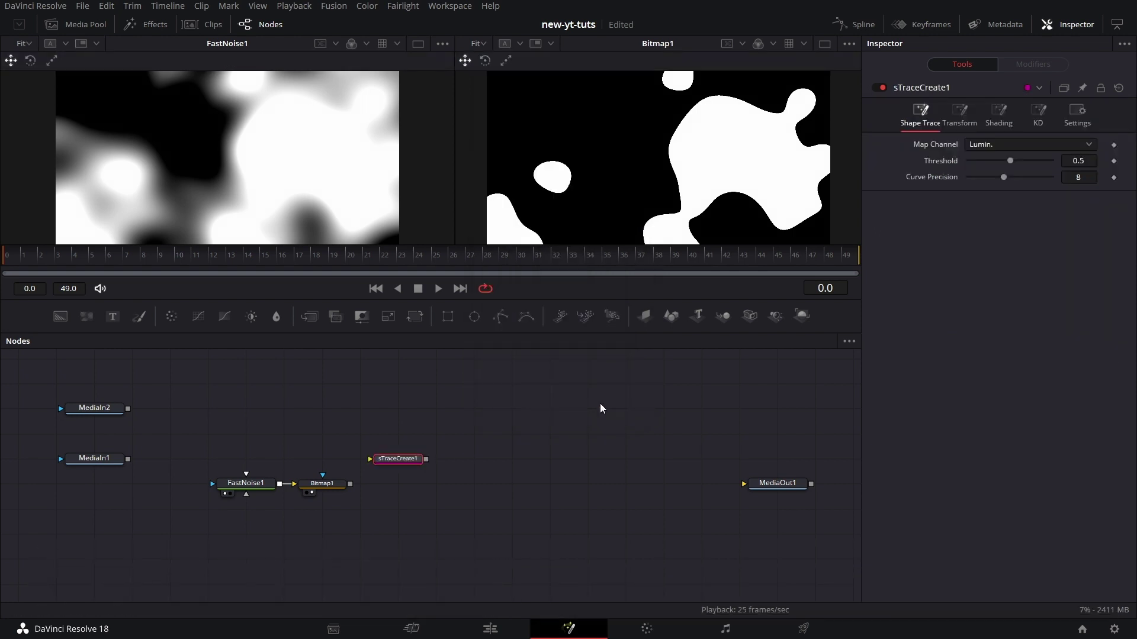
Add a Shape Create 3D node after sTraceCreate1.
key(shift+space)
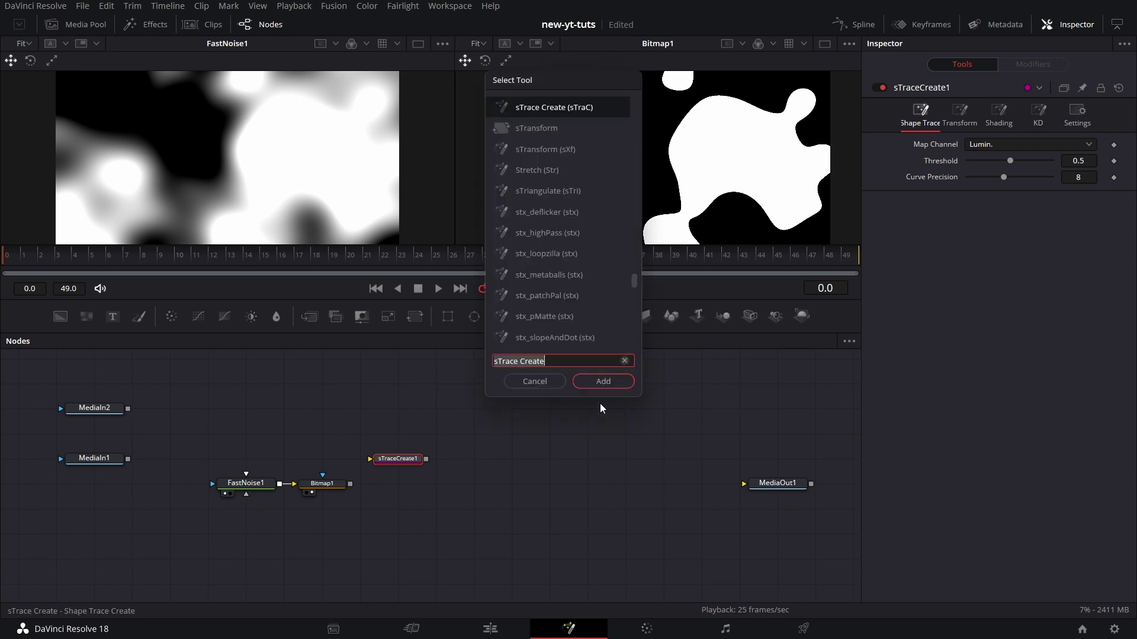
text(sha)
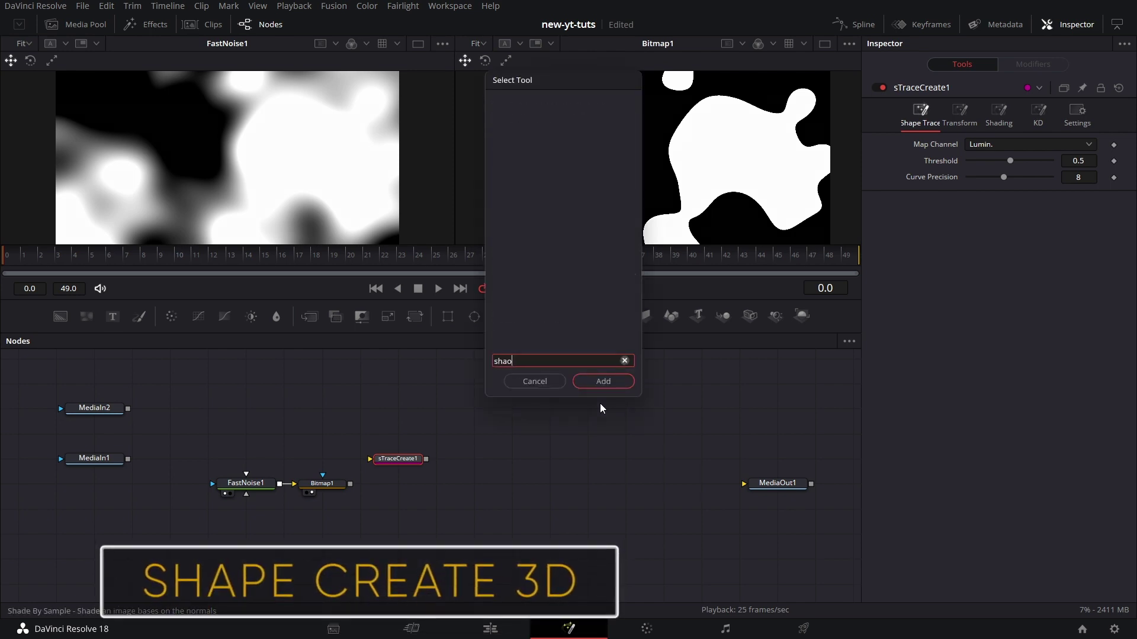
text(pe cr)
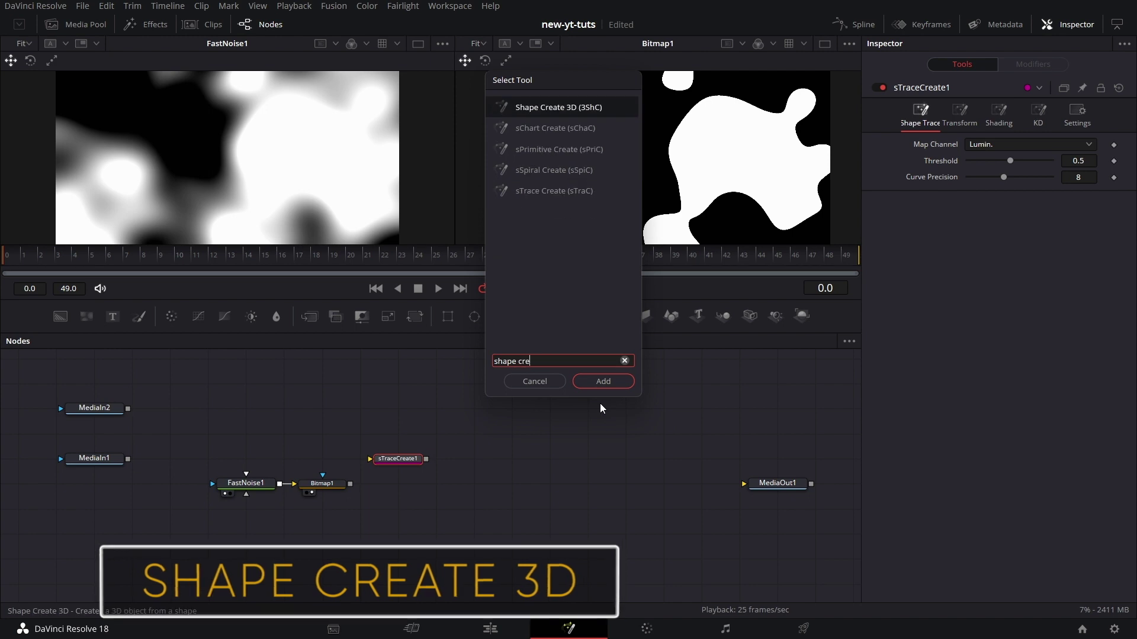
text(e)
click(557, 108)
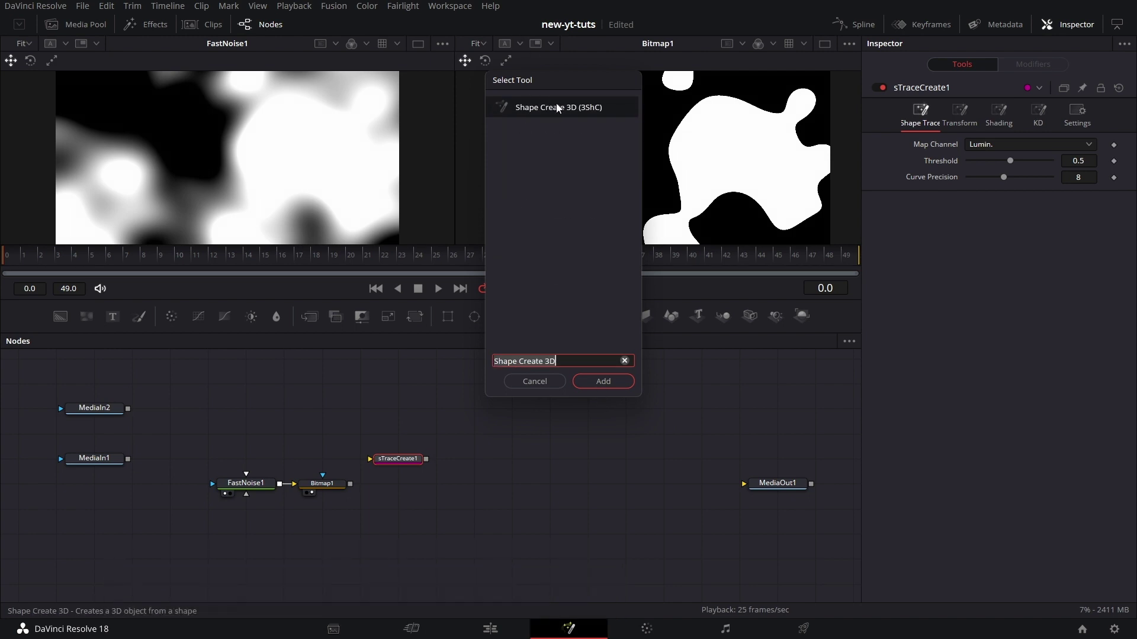
click(594, 382)
Copy-paste the sTraceCreate1/ShapeCreate3D1 pair below, tuck Bitmap1 under FastNoise1, and add a Background node.
drag(389, 445, 505, 484)
right_click(482, 463)
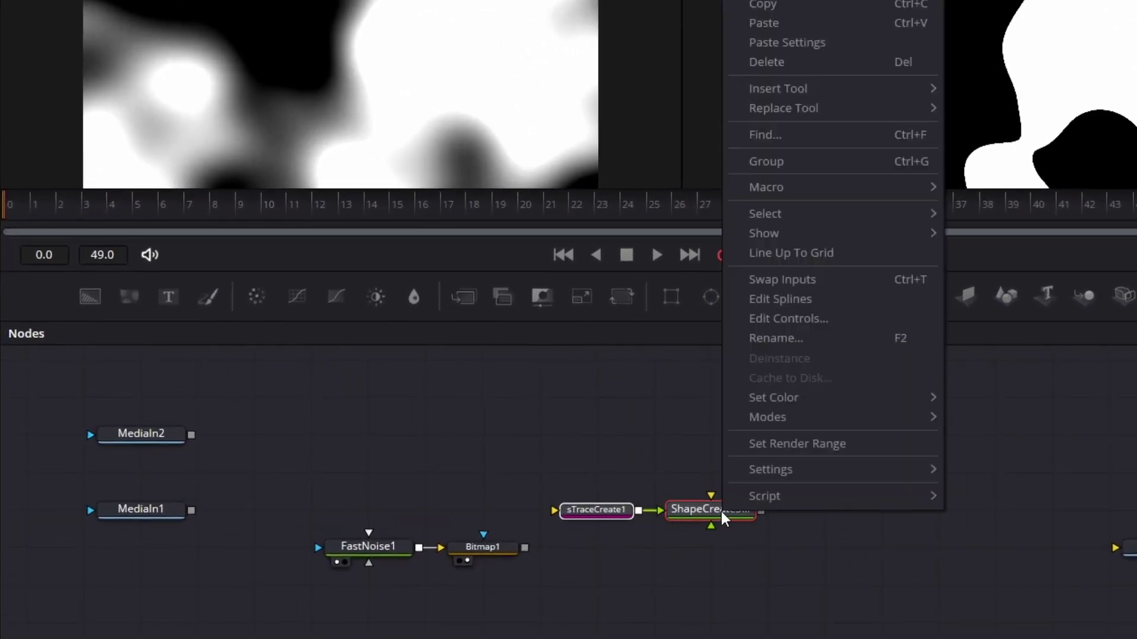
click(811, 5)
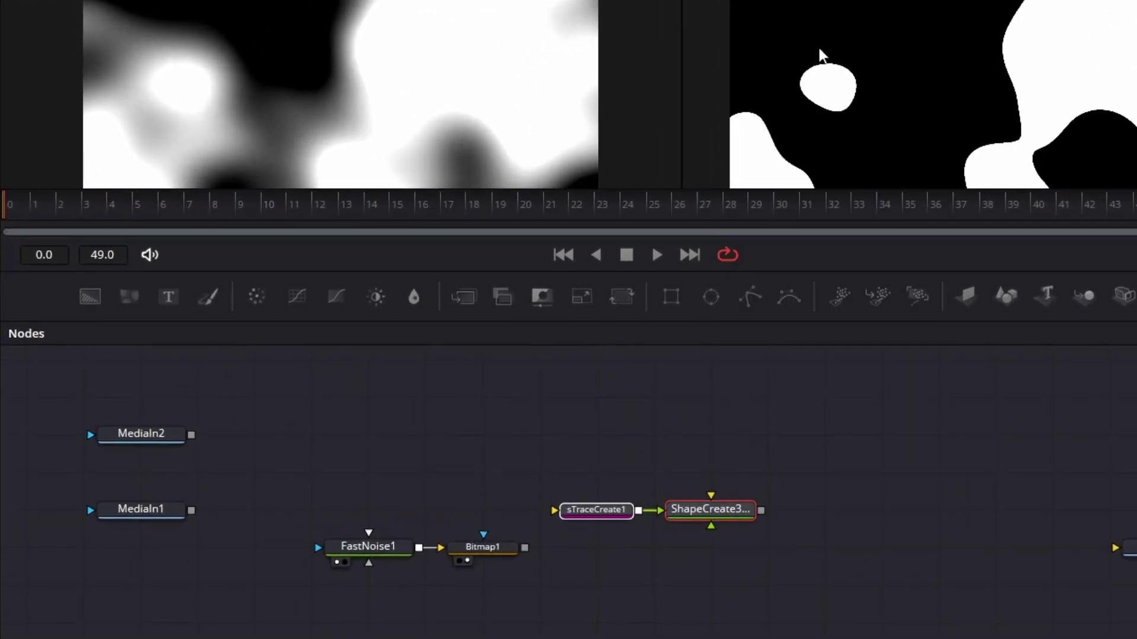
right_click(597, 605)
click(648, 567)
drag(595, 601, 706, 598)
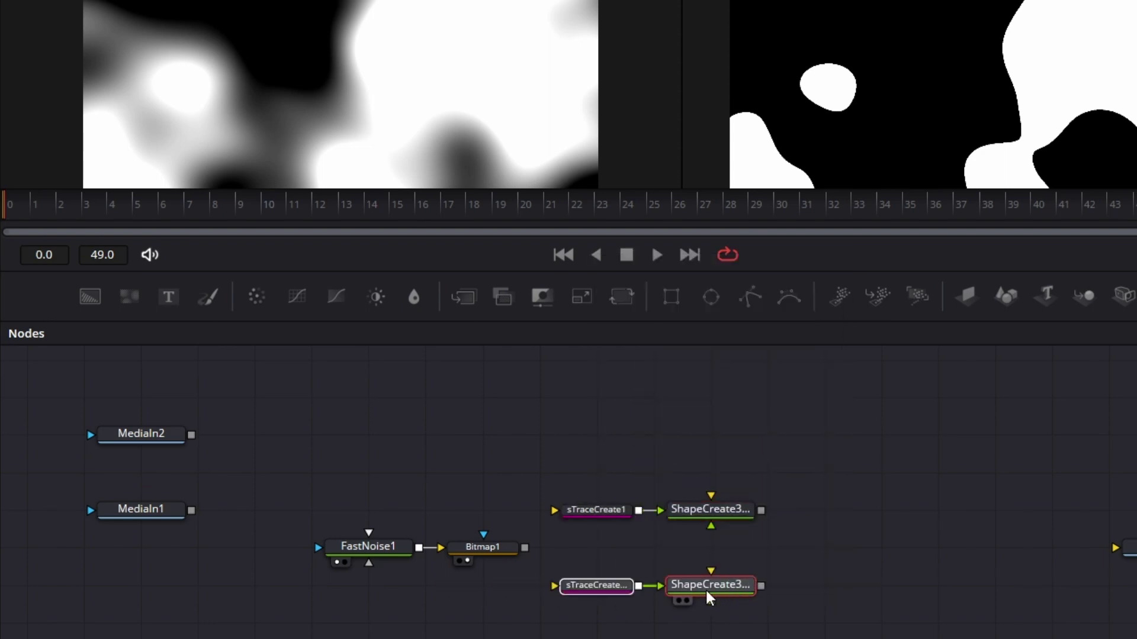
drag(499, 552, 406, 597)
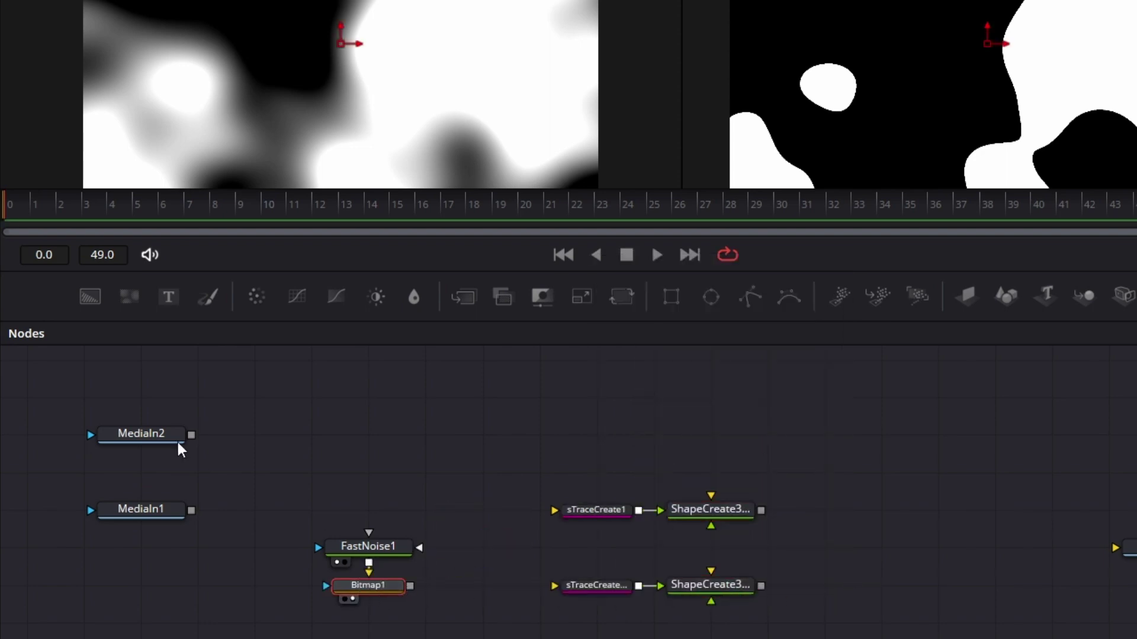
drag(90, 296, 369, 623)
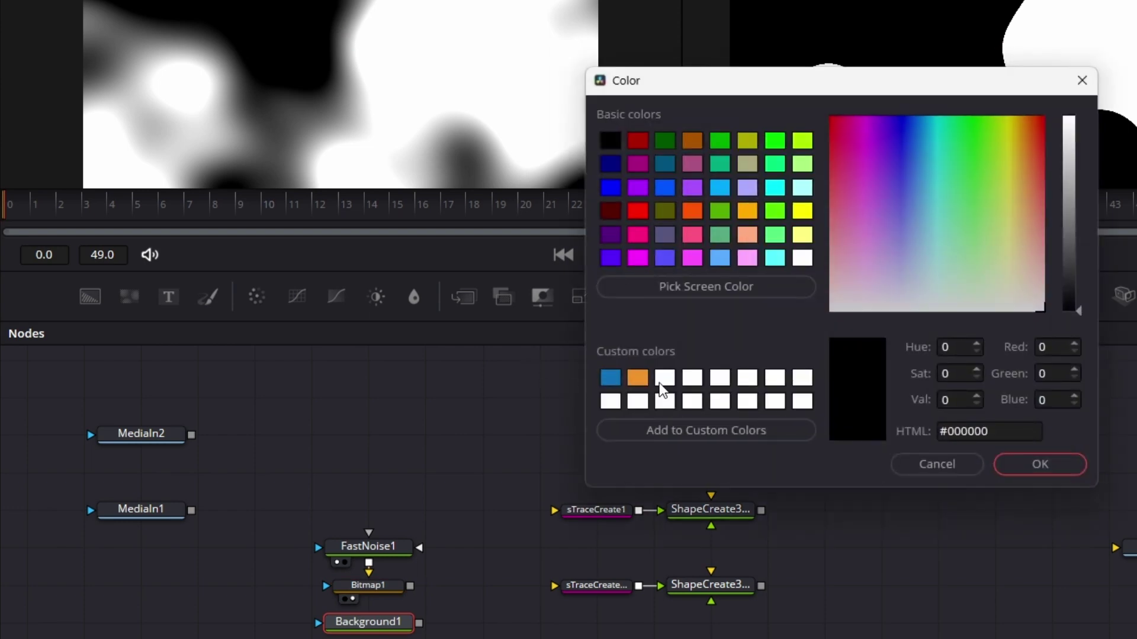
Make Background1 white, wire Bitmap1 into Background1 and Background1 into sTraceCreate1, then tidy the layout.
click(664, 379)
click(1073, 470)
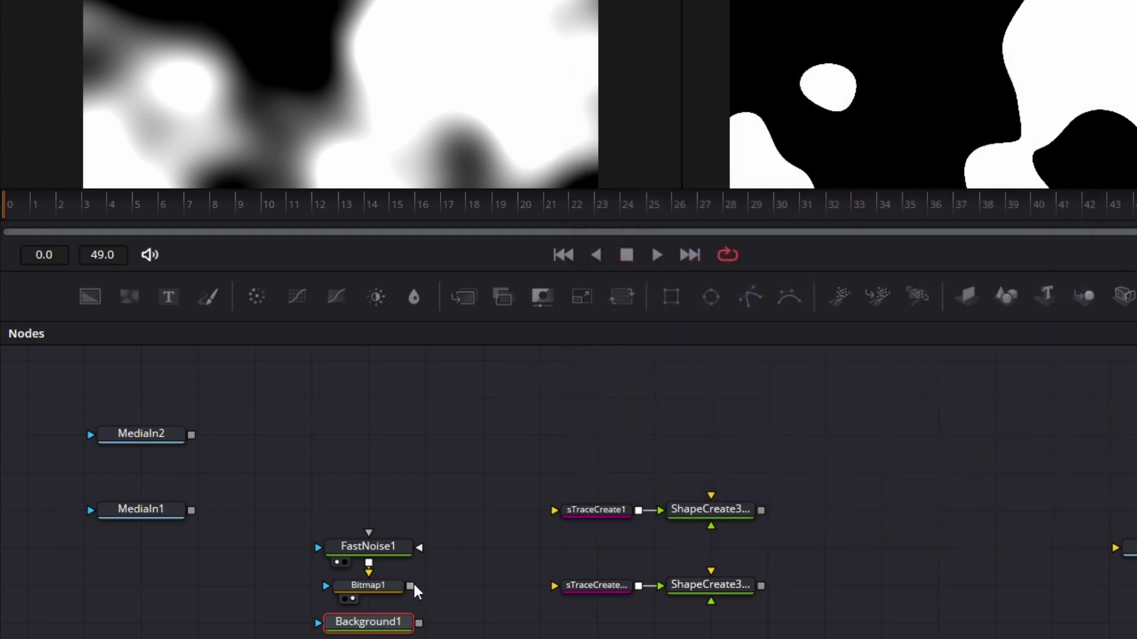
drag(409, 586, 552, 510)
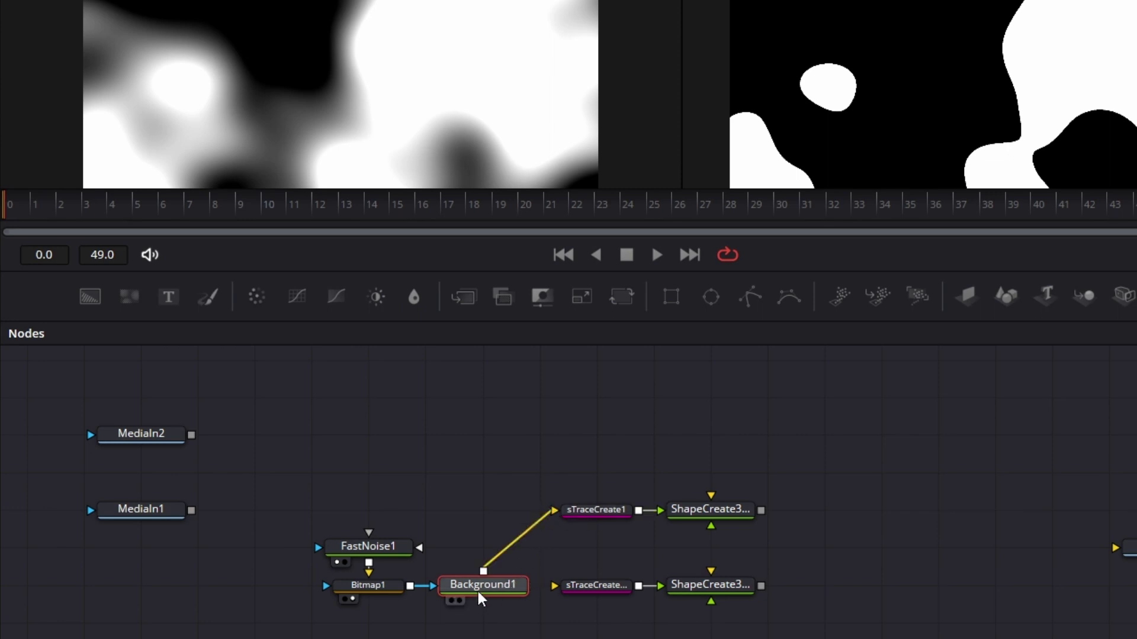
drag(478, 589, 496, 537)
drag(363, 551, 250, 590)
drag(379, 594, 382, 514)
click(483, 509)
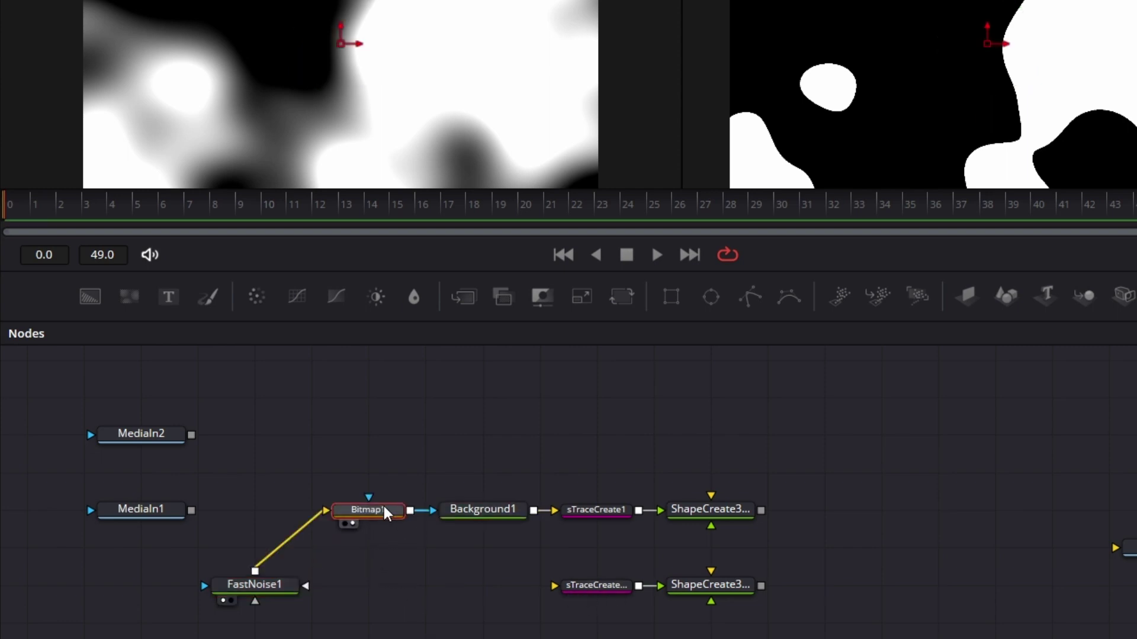
Paste an instance of Bitmap1, feed FastNoise1 into it, and add a Background2 node.
right_click(384, 513)
click(457, 5)
right_click(364, 583)
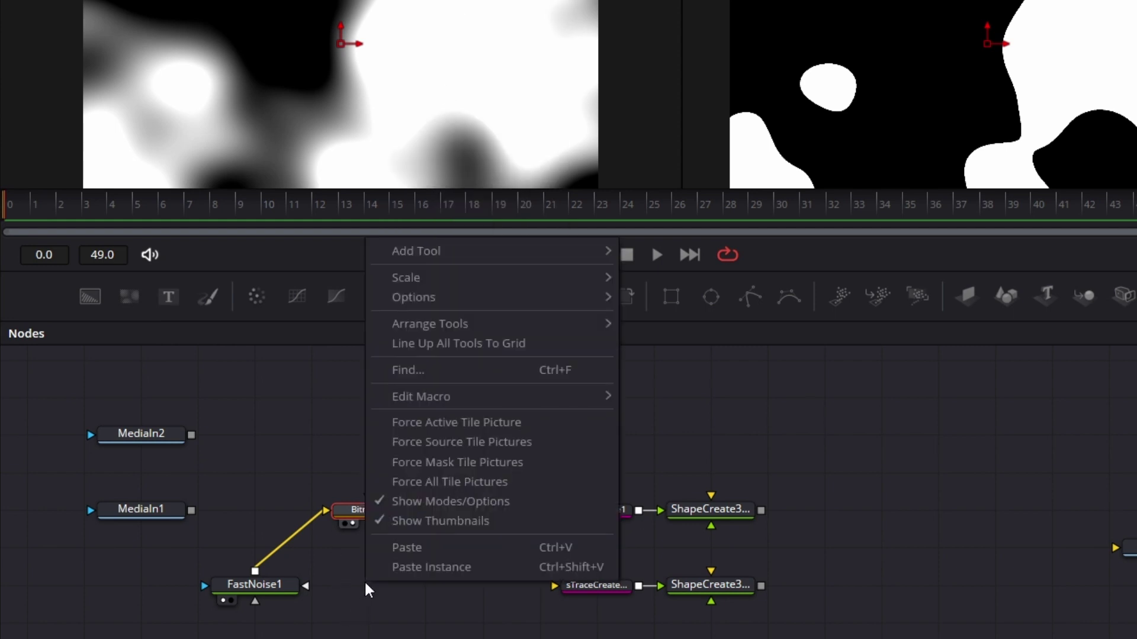
click(428, 568)
mouse_move(381, 592)
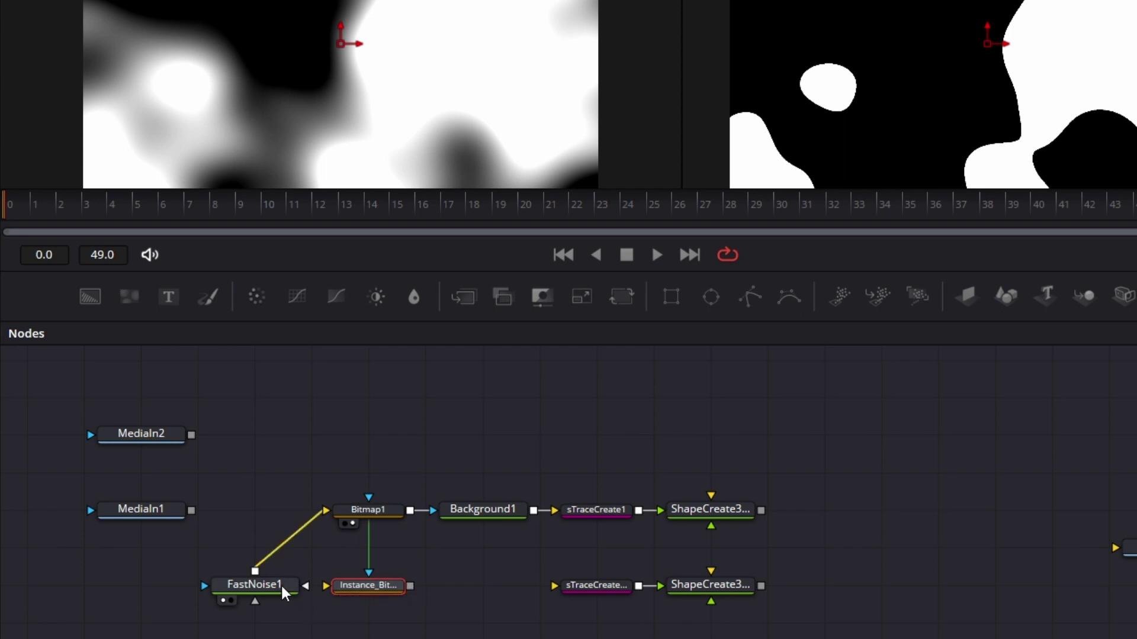
drag(255, 571, 284, 571)
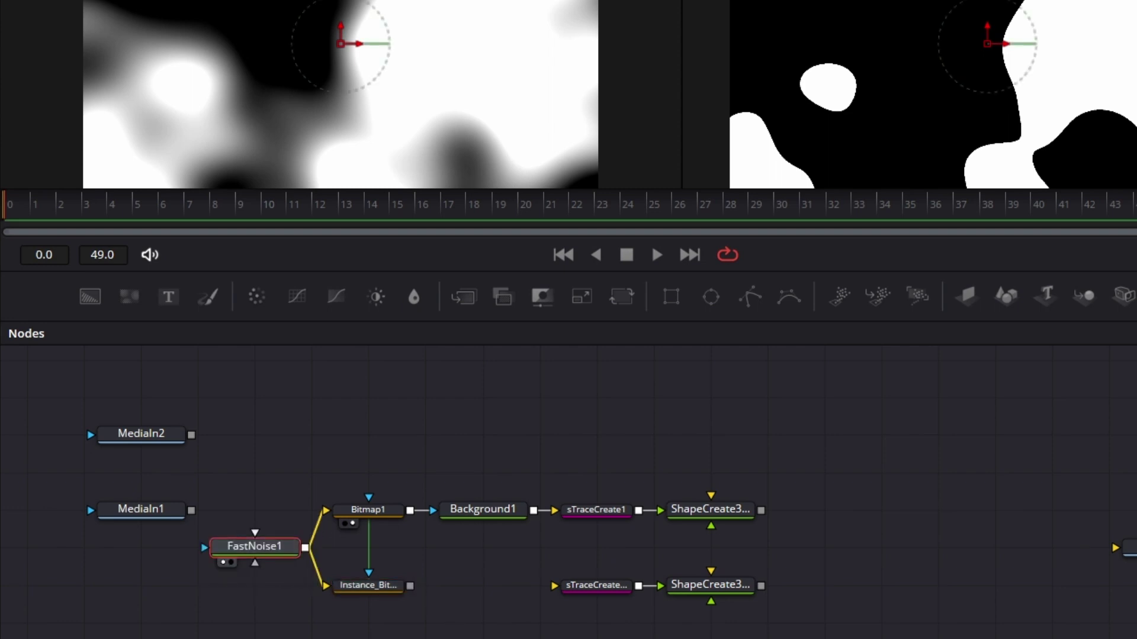
drag(409, 586, 436, 559)
drag(89, 297, 510, 597)
click(1007, 218)
Make Background2 white and use Instance_Bitmap1 as its mask.
click(462, 370)
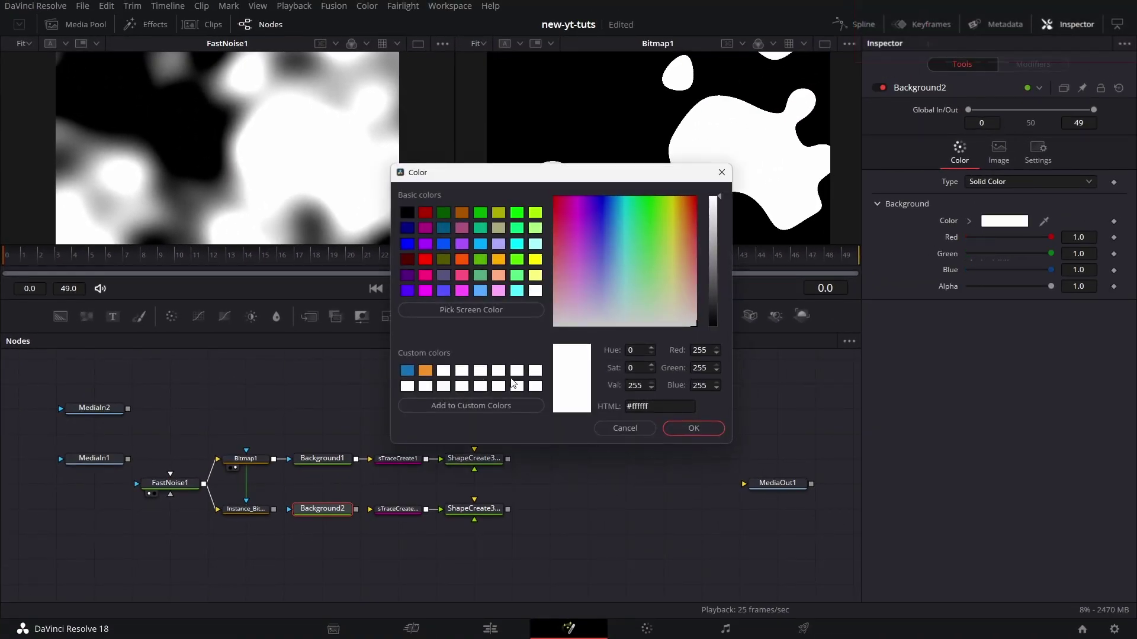
click(692, 428)
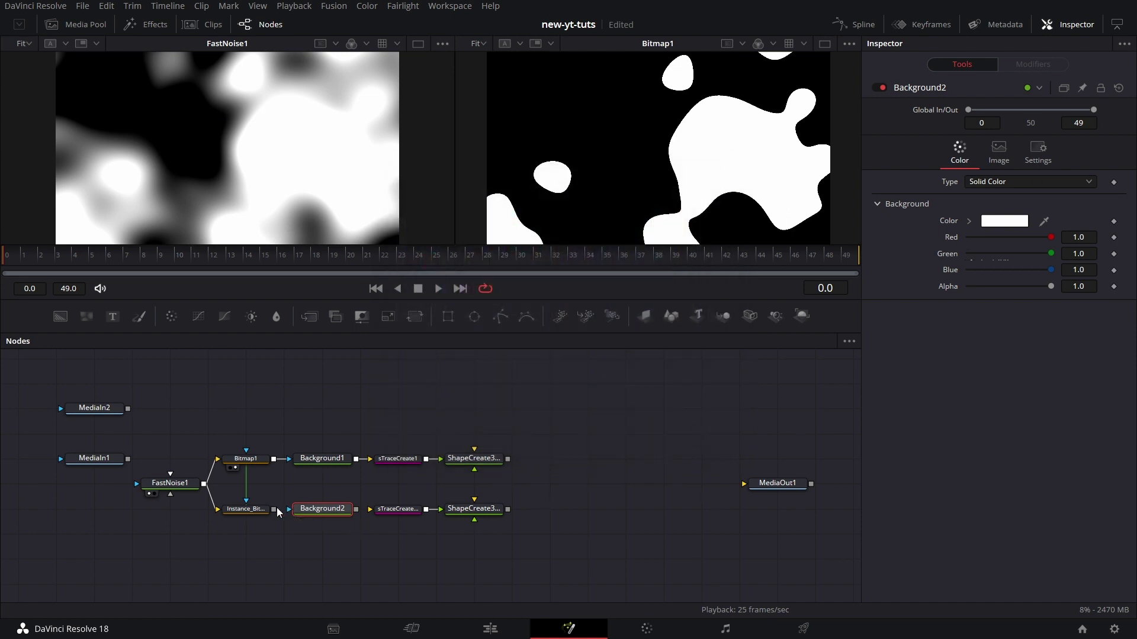
mouse_move(274, 509)
mouse_down()
mouse_move(277, 480)
mouse_move(288, 507)
mouse_up()
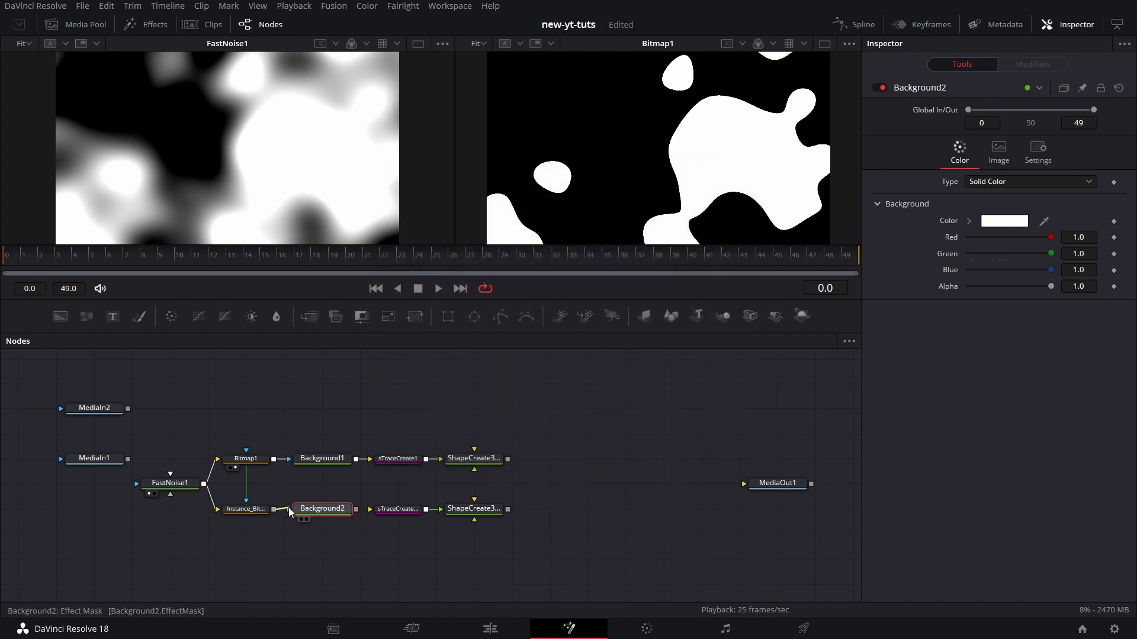
Deinstance Instance_Bitmap1's Invert setting and switch Invert on.
click(258, 512)
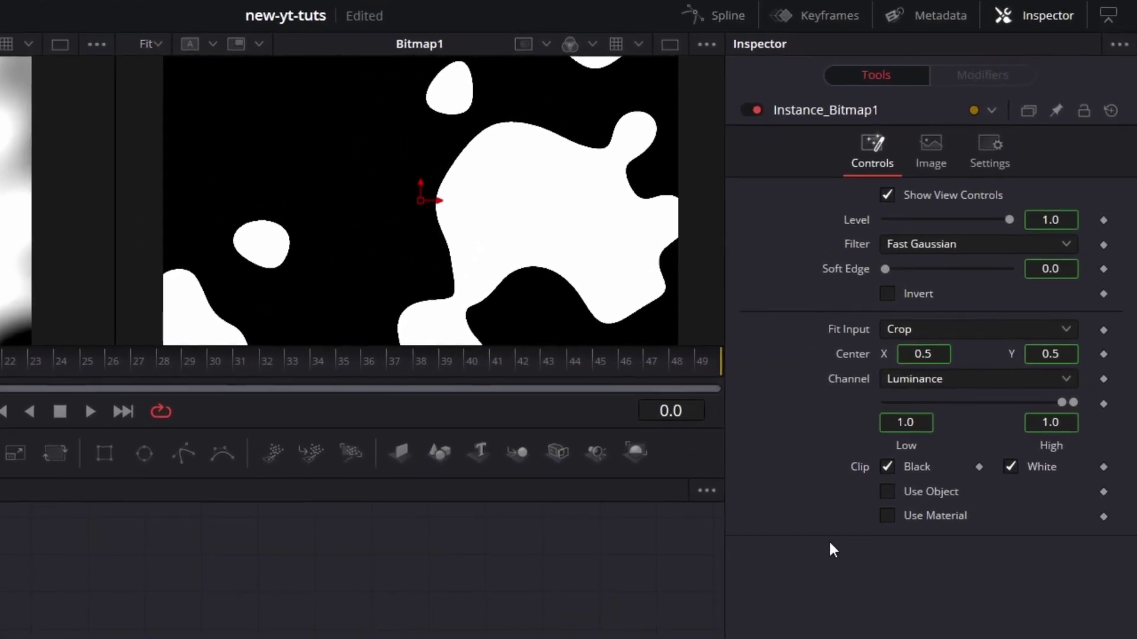
right_click(915, 296)
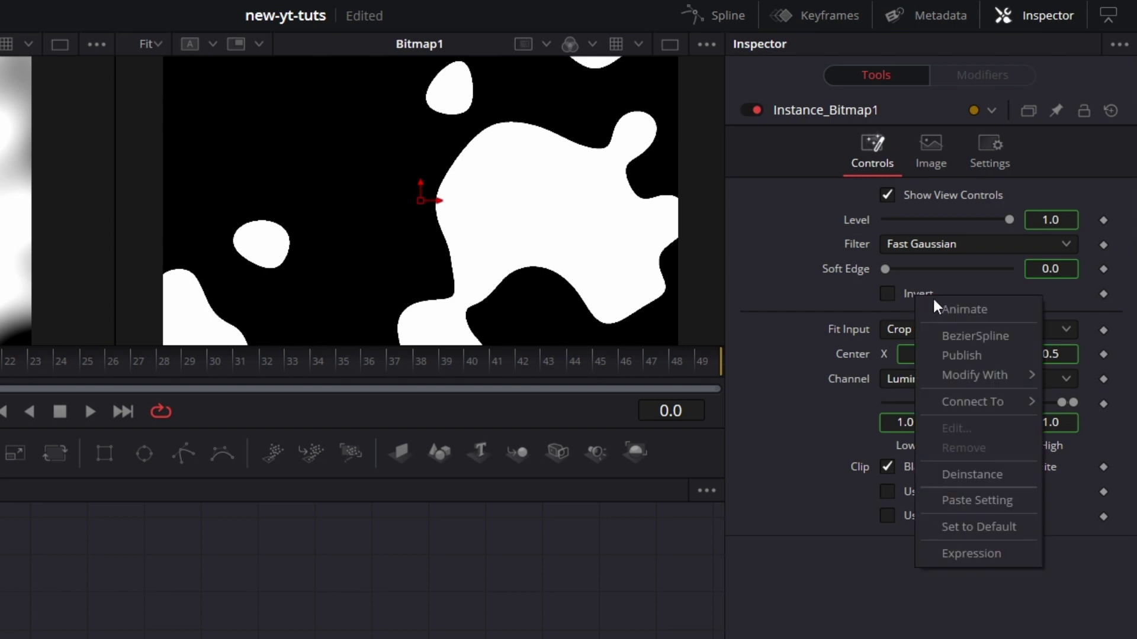
click(971, 474)
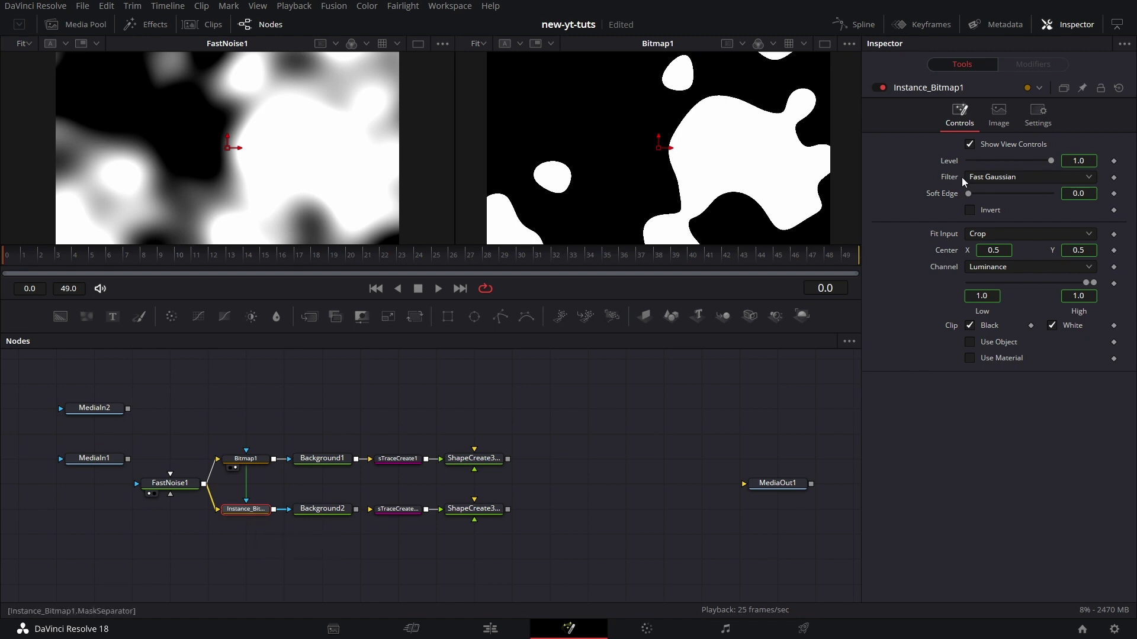
right_click(991, 209)
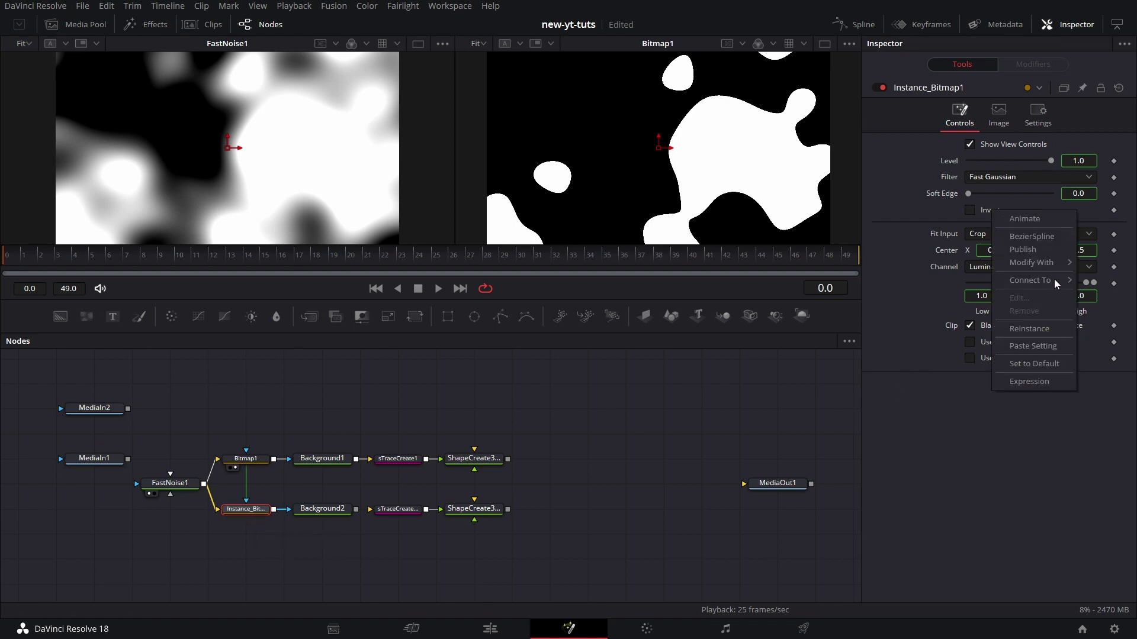
click(981, 486)
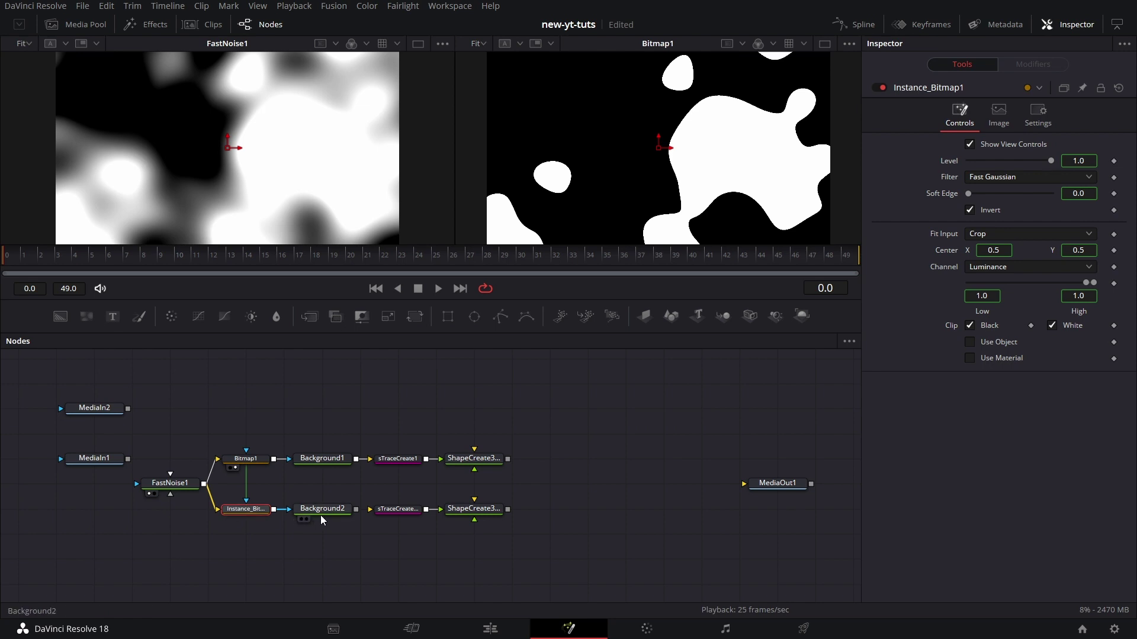
Connect Background2 to the lower sTraceCreate and view both ShapeCreate3D nodes side by side.
mouse_move(356, 509)
mouse_down()
mouse_move(358, 490)
mouse_move(373, 510)
mouse_up()
click(492, 458)
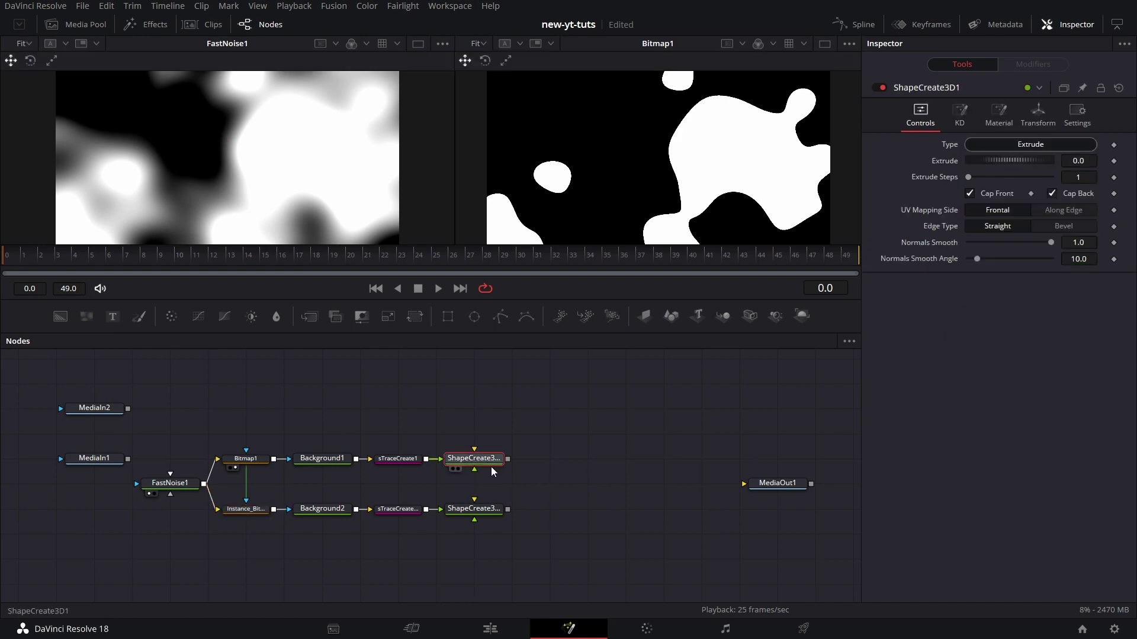
key(1)
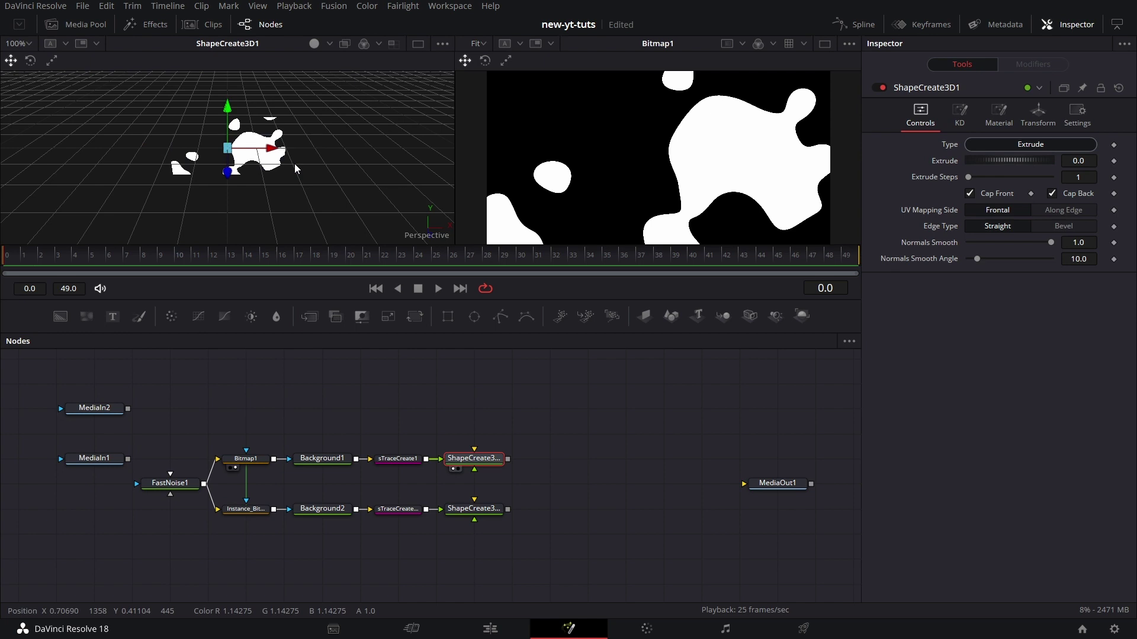
click(485, 510)
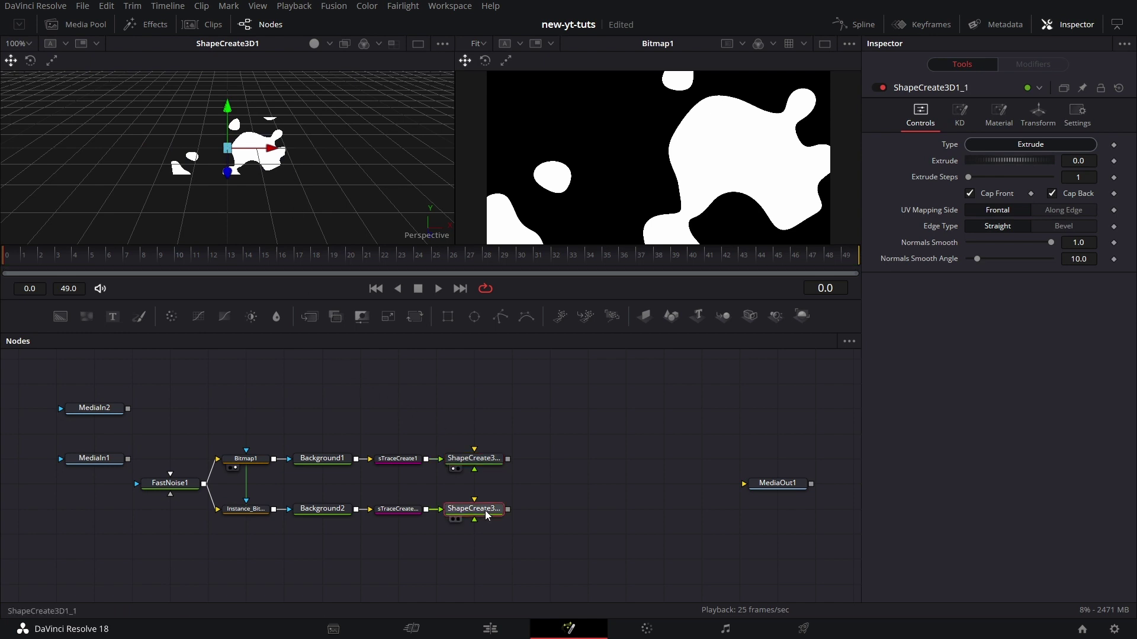
key(2)
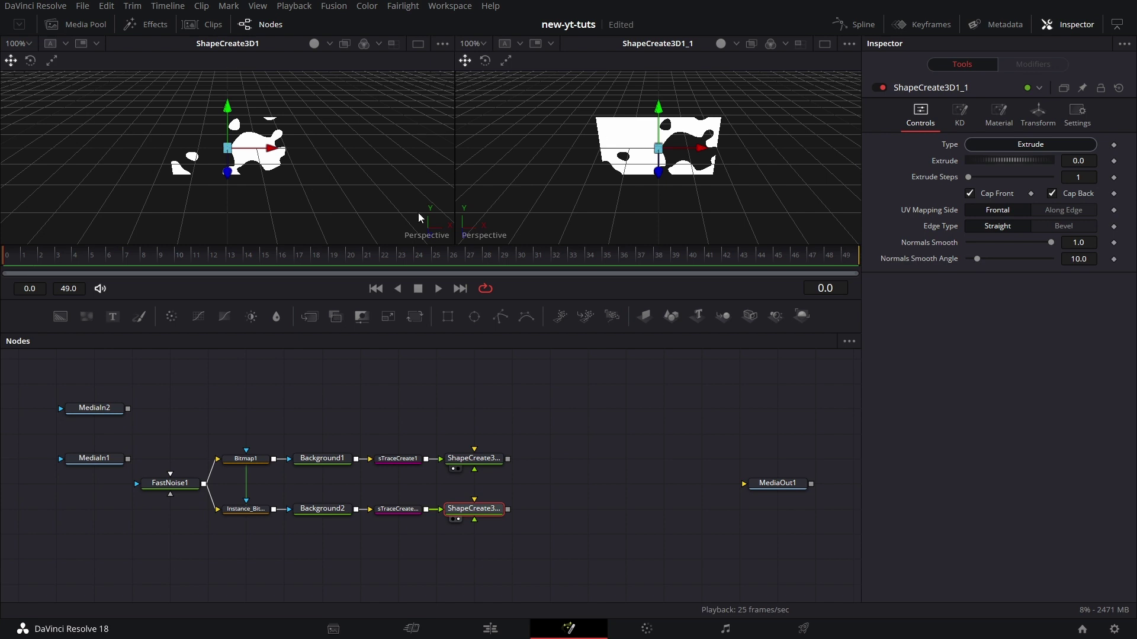
Set Extrude to 0.1 on both ShapeCreate3D1 and ShapeCreate3D1_1.
click(465, 459)
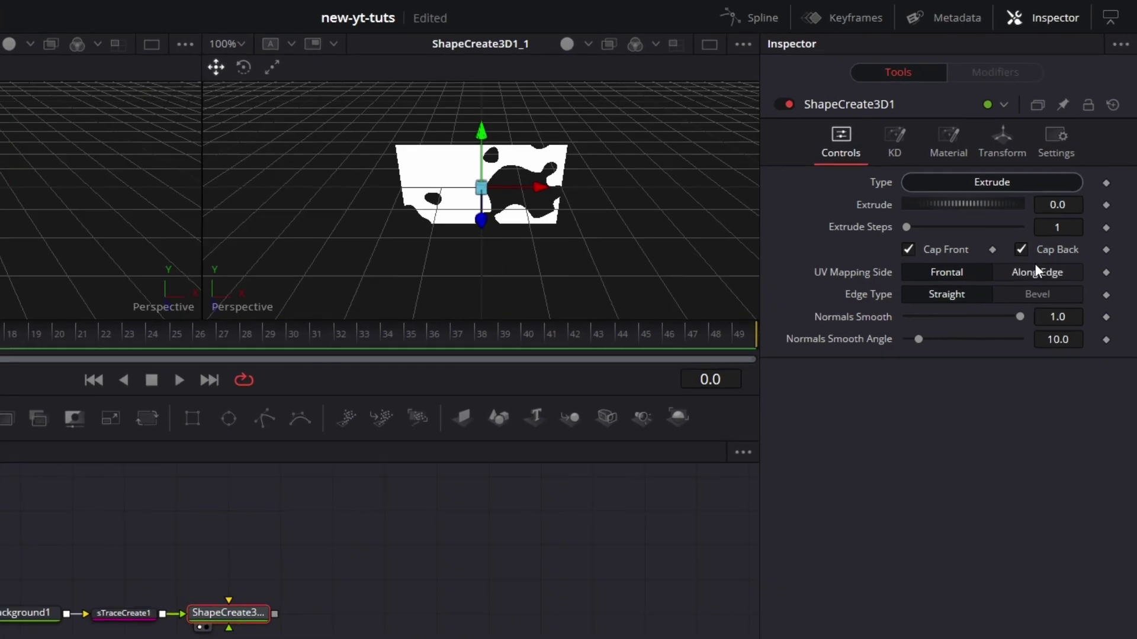
click(1060, 228)
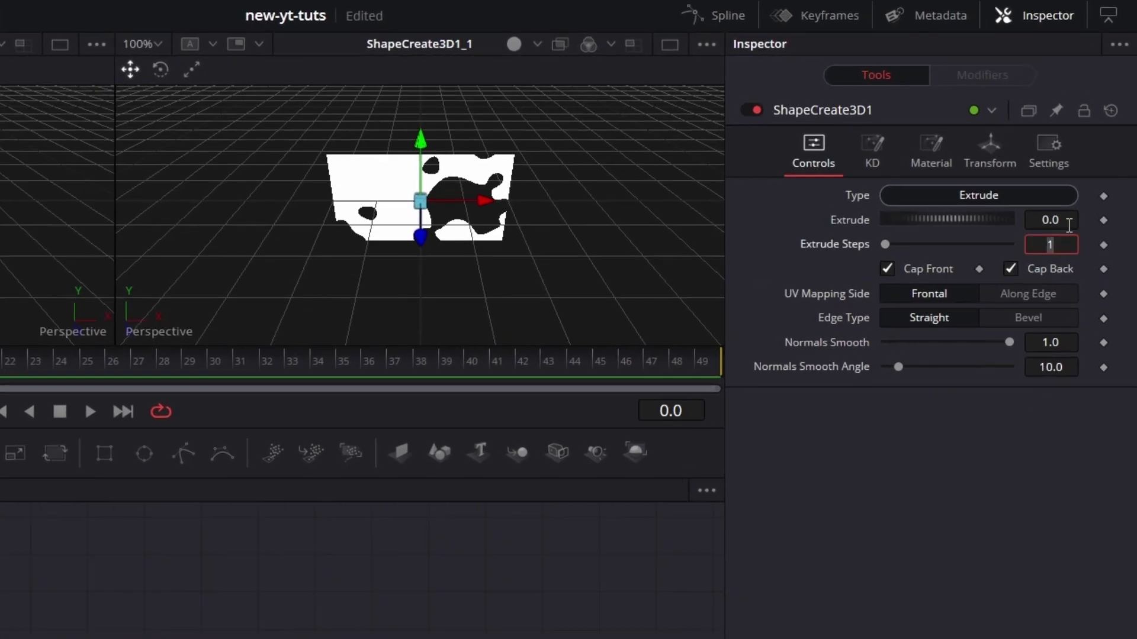
click(1060, 220)
text(0)
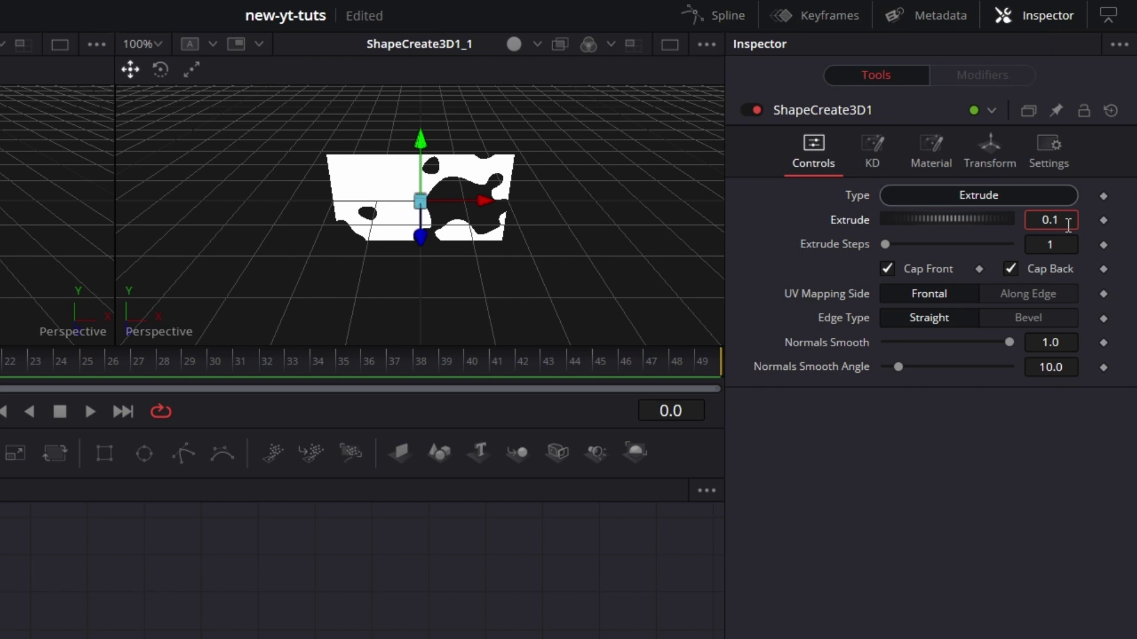
click(1063, 244)
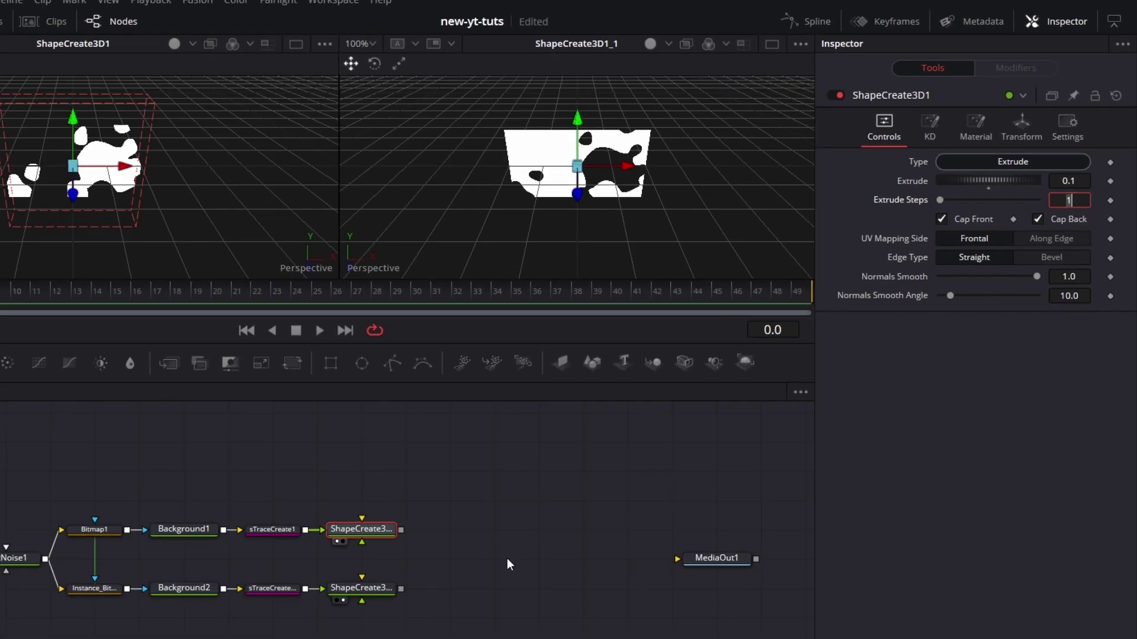
click(373, 592)
click(1090, 162)
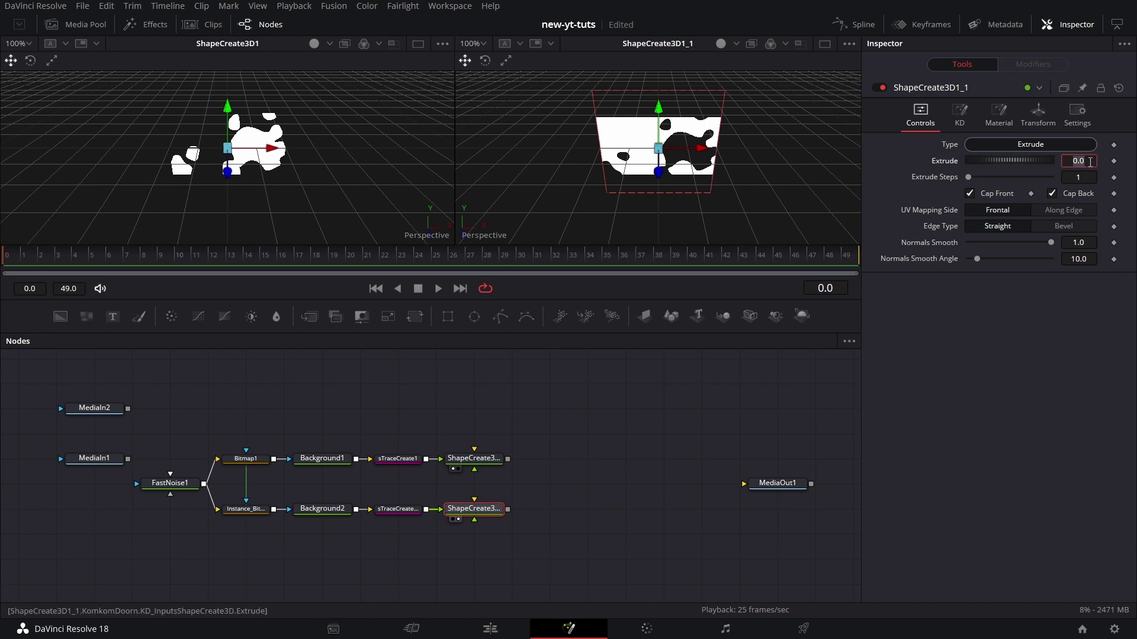
key(Return)
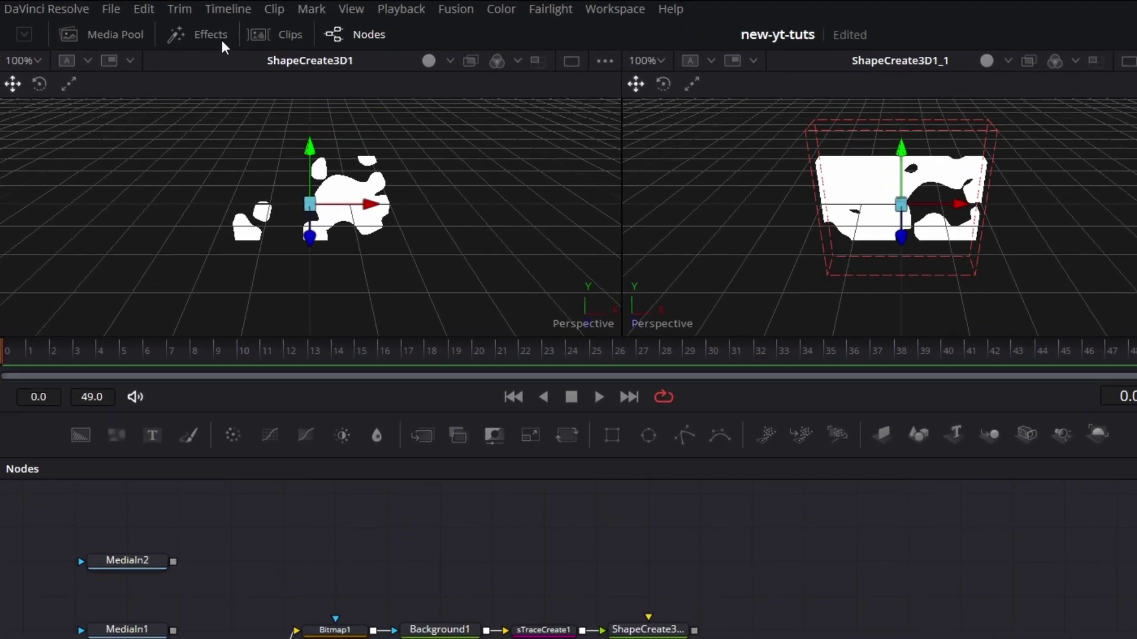
Add the Chrome shader from Templates > Fusion > Shaders to the node graph and link it to ShapeCreate3D1.
click(149, 24)
click(9, 128)
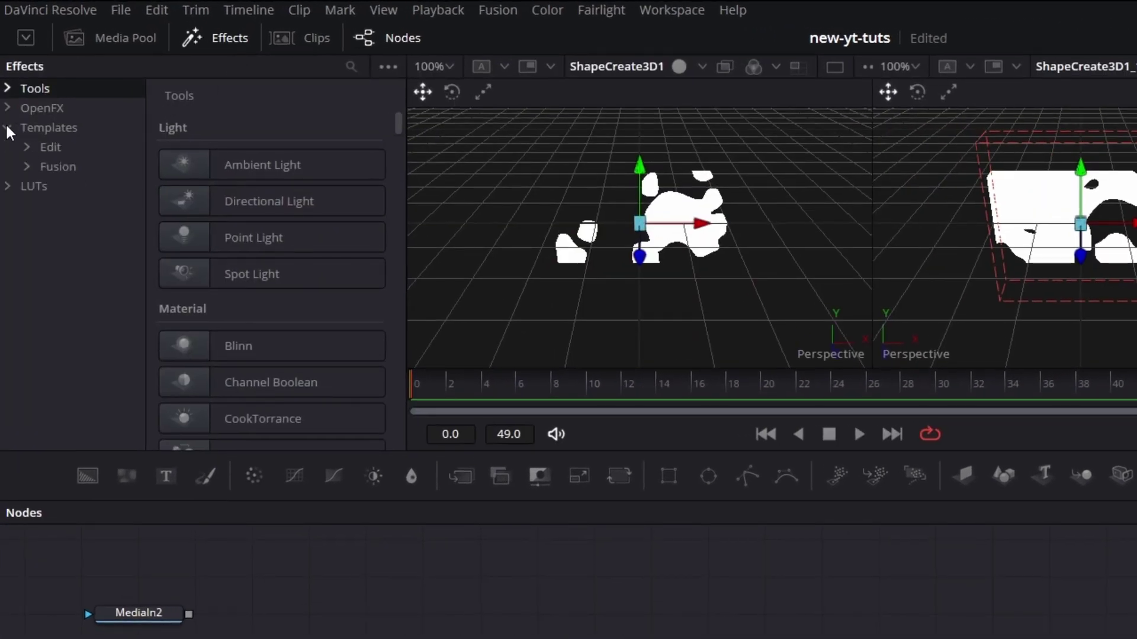
click(27, 168)
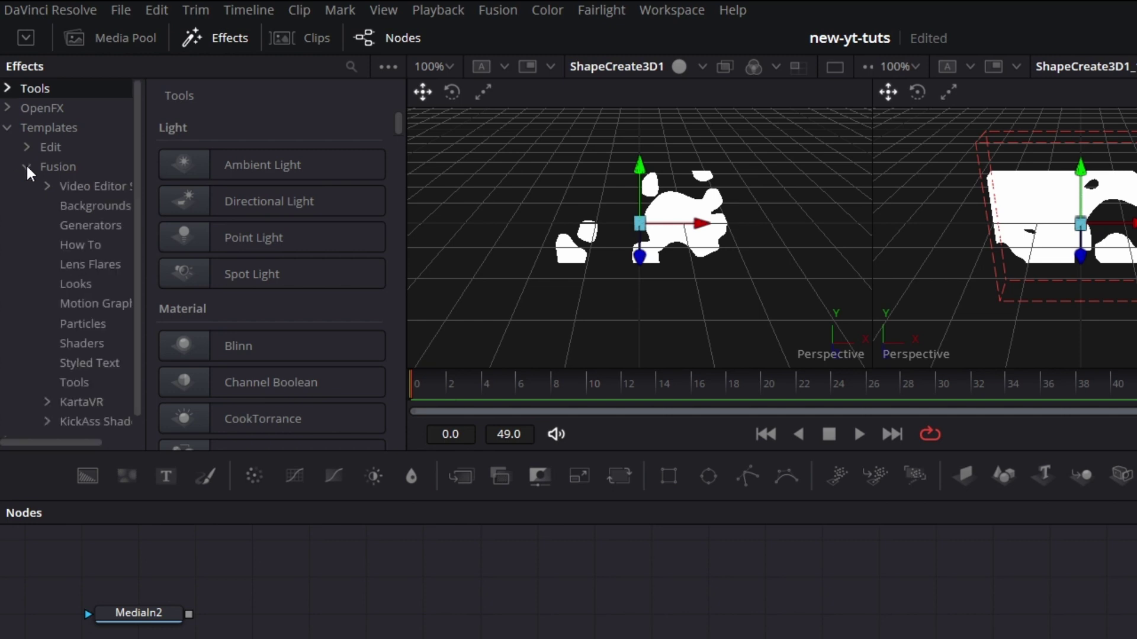
click(74, 345)
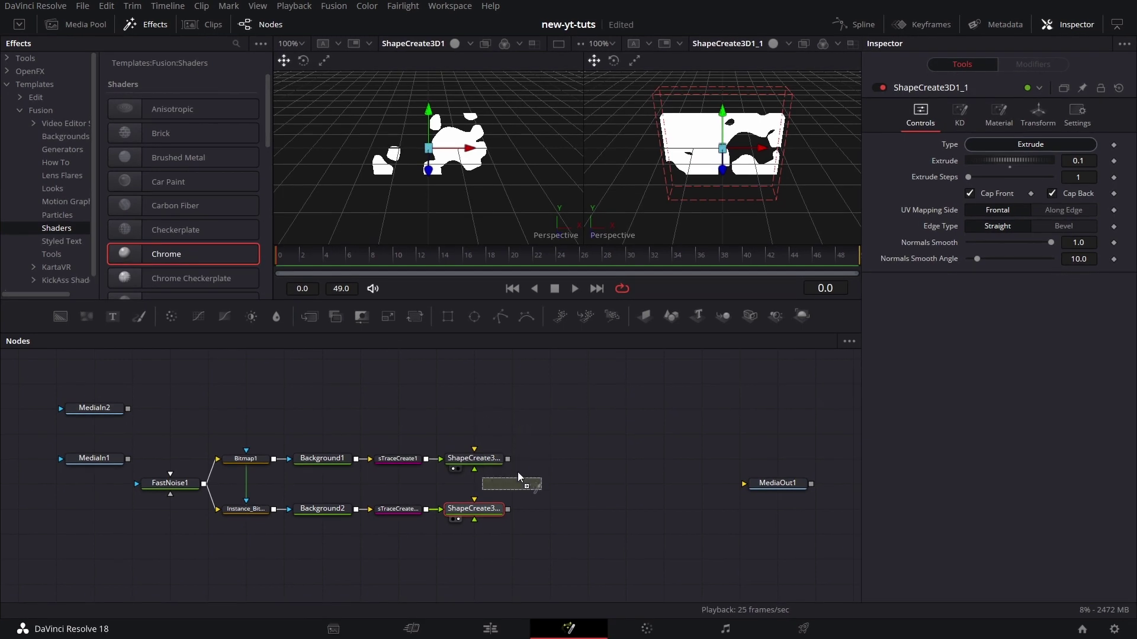
mouse_move(518, 471)
mouse_down()
mouse_move(467, 482)
mouse_move(556, 468)
mouse_move(474, 469)
mouse_up()
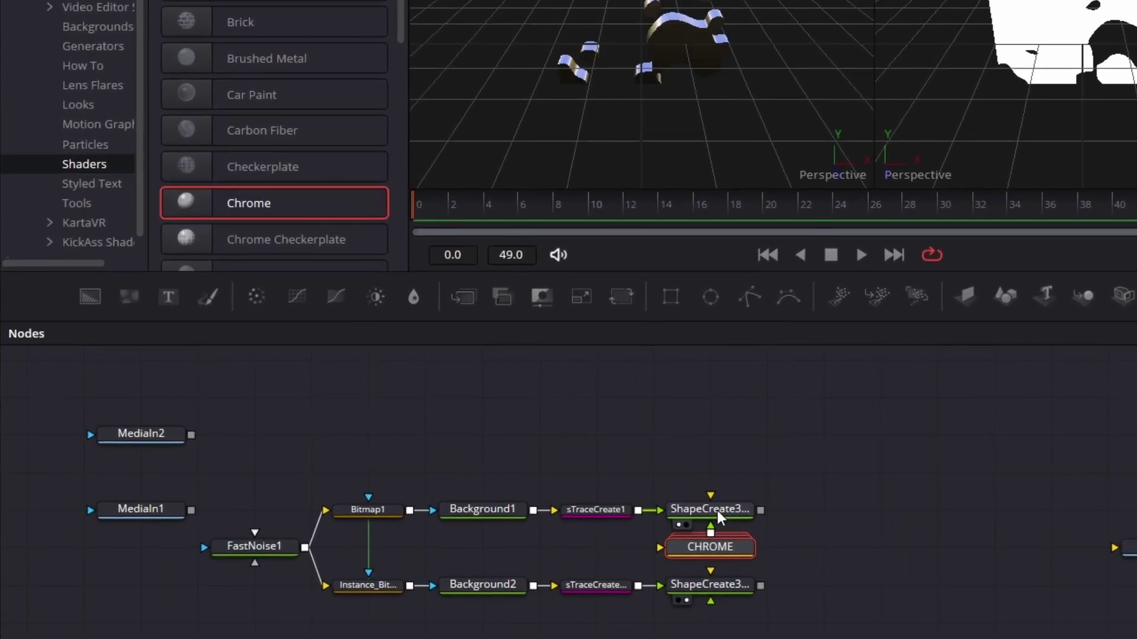
drag(713, 533, 711, 599)
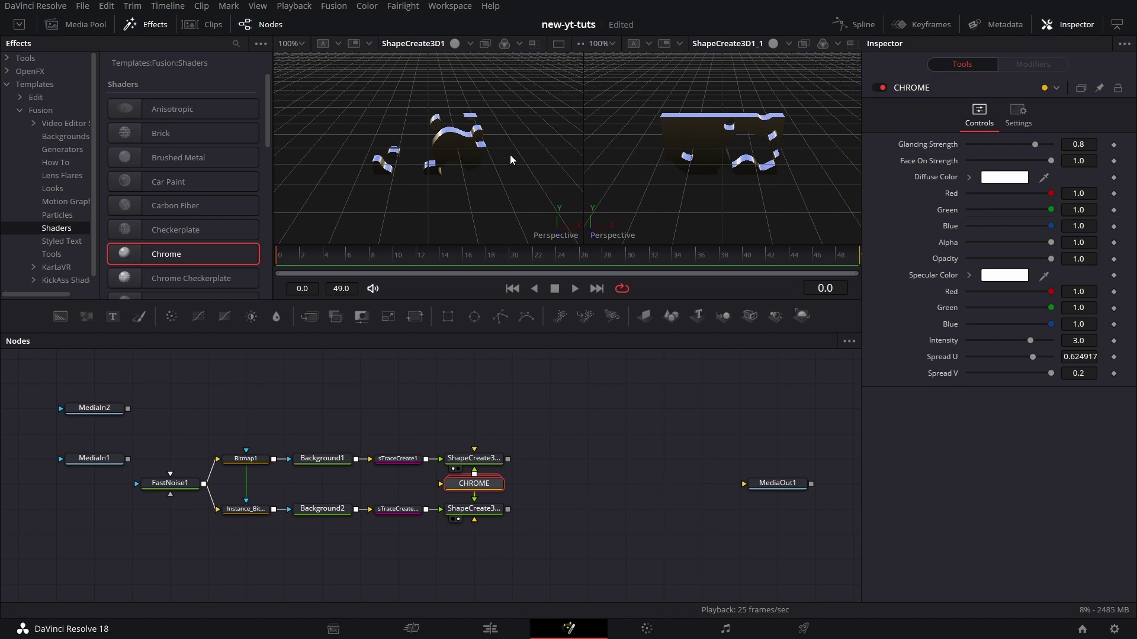
Move MediaIn1 down-left, then add a Merge node and a Background node above it.
mouse_move(102, 463)
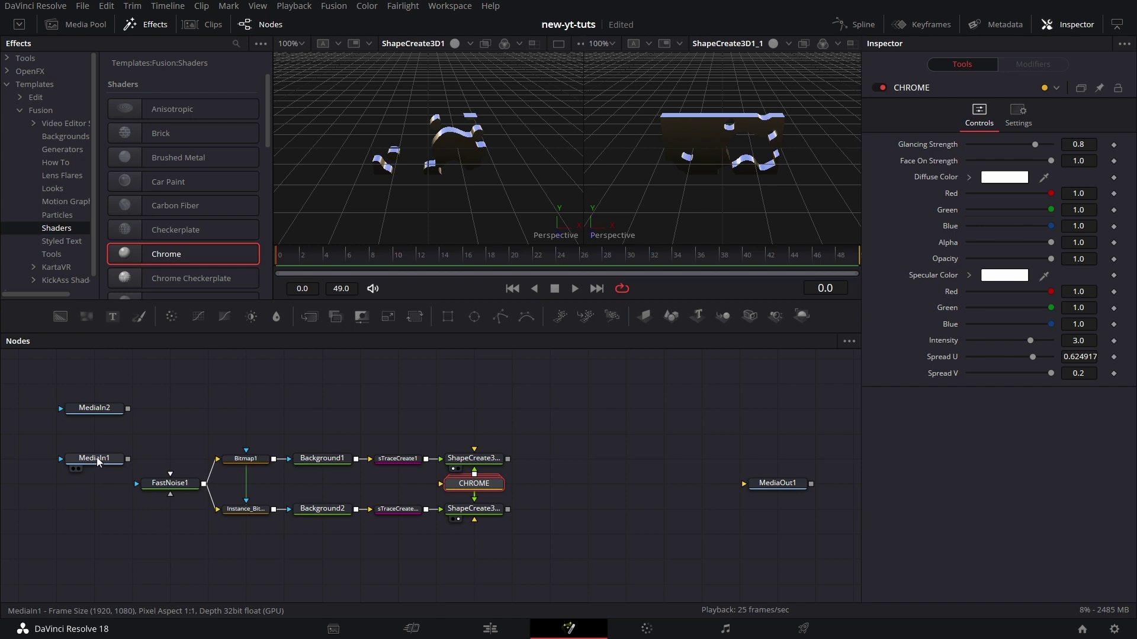
drag(98, 463, 63, 485)
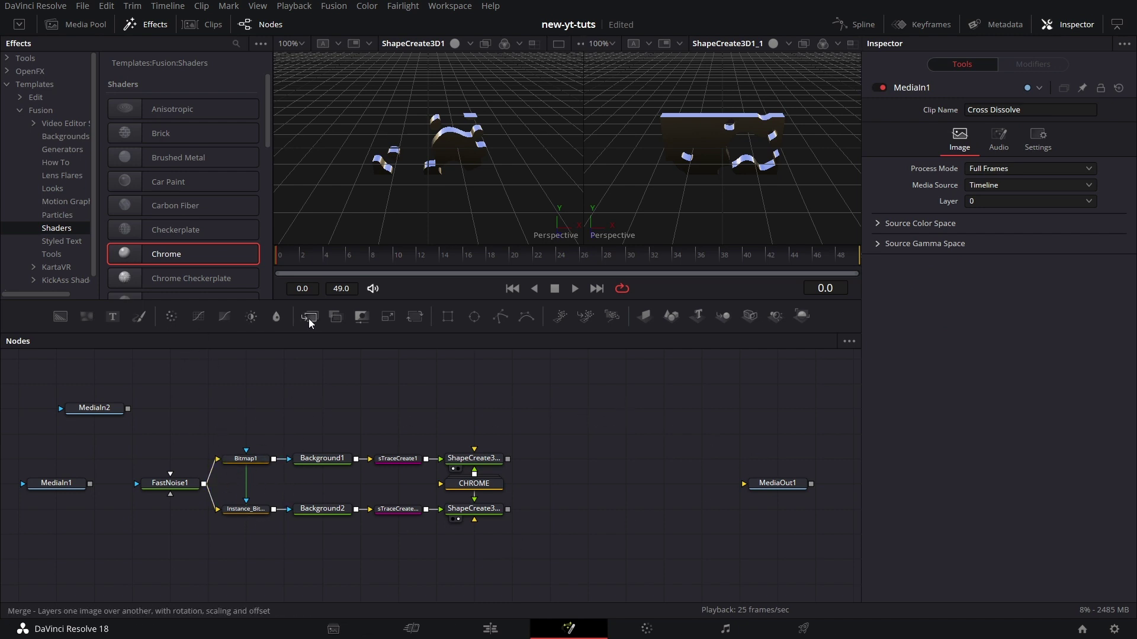
drag(311, 321, 322, 435)
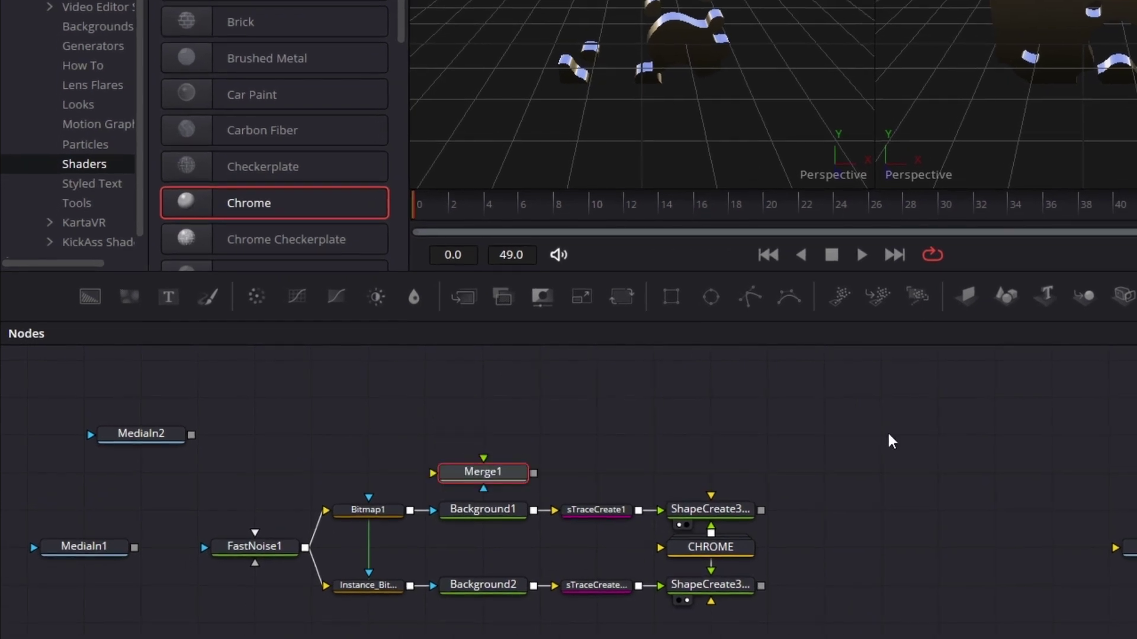
drag(127, 296, 473, 431)
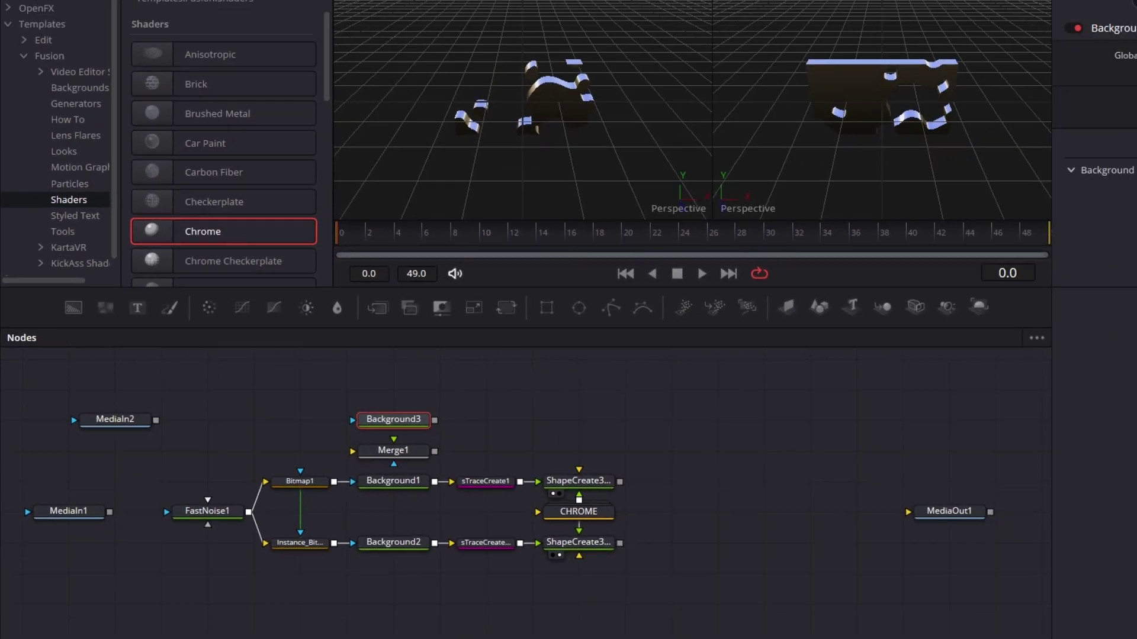
Wire Background3, MediaIn1 and Bitmap1 into Merge1's background, foreground and mask, then view it in the left viewer.
drag(356, 408, 333, 438)
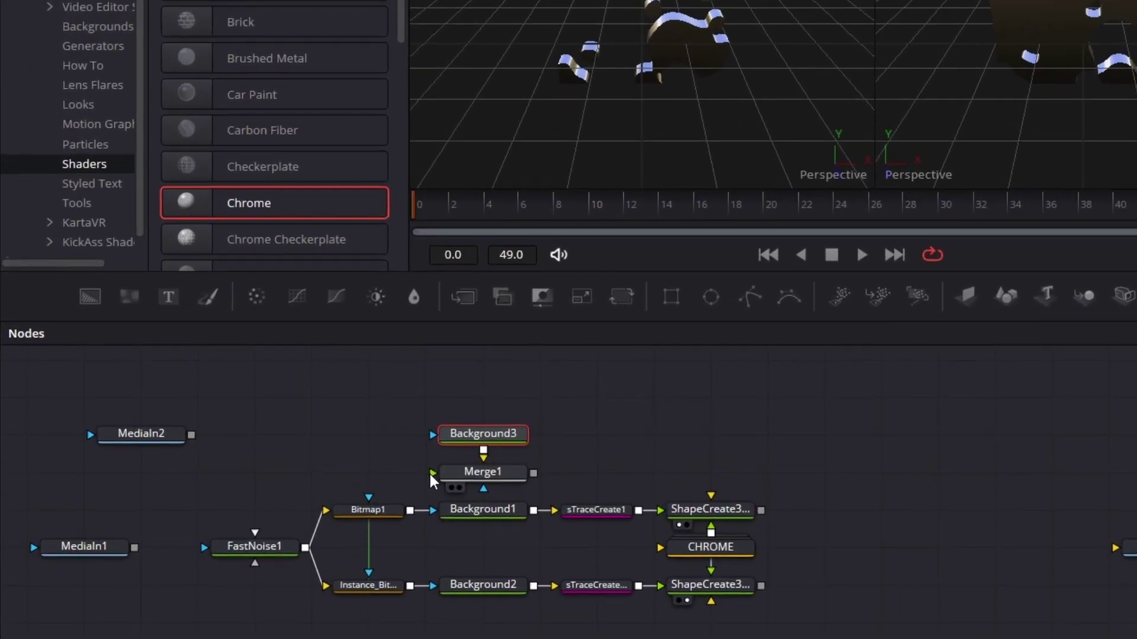
drag(135, 547, 433, 477)
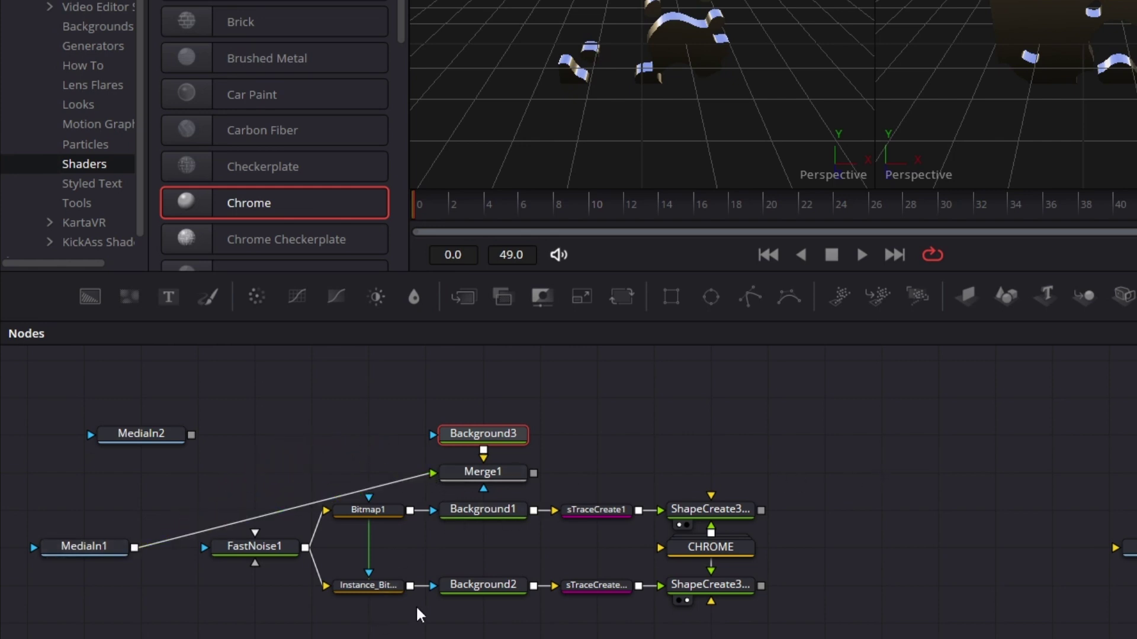
drag(411, 515, 484, 489)
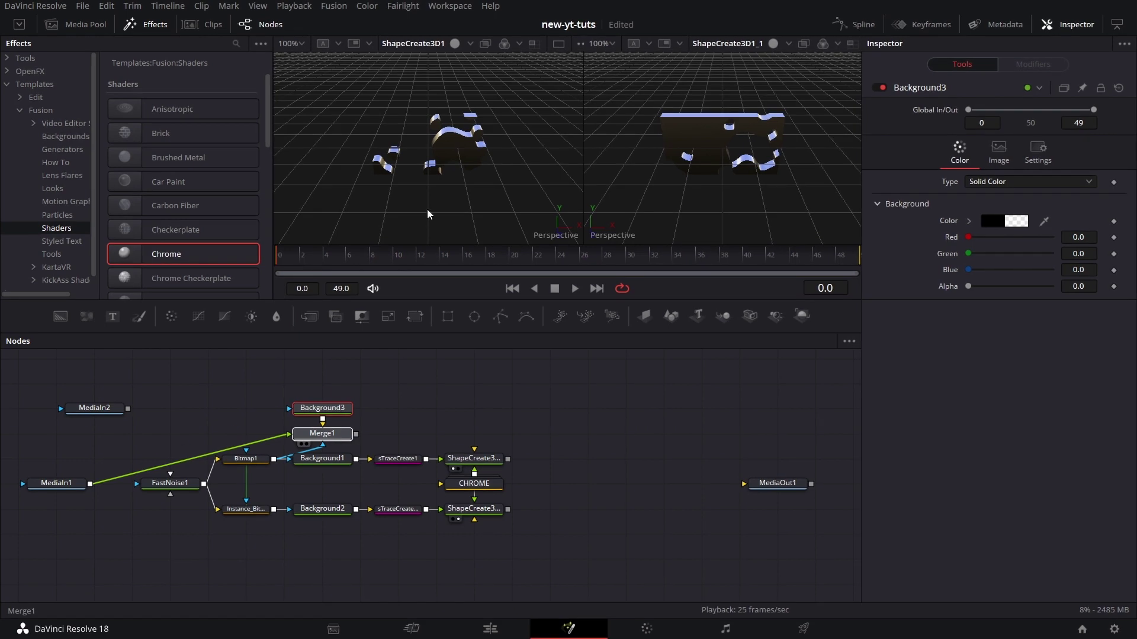
click(301, 444)
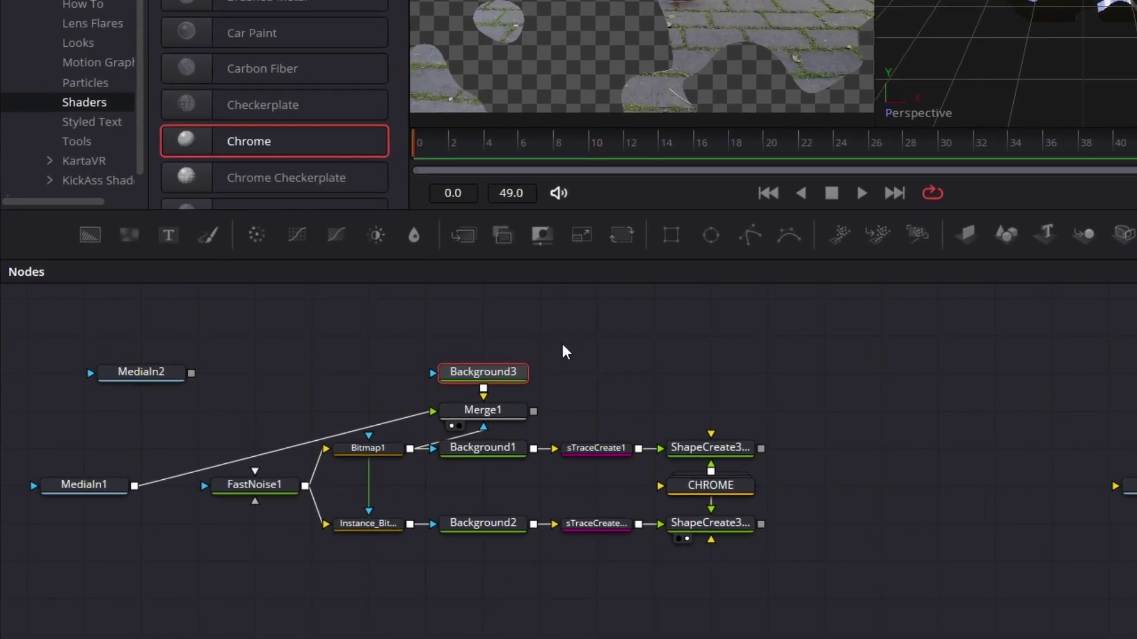
Copy Background3 and Merge1 and paste them as an instance just below Background2.
drag(563, 337, 441, 423)
right_click(508, 413)
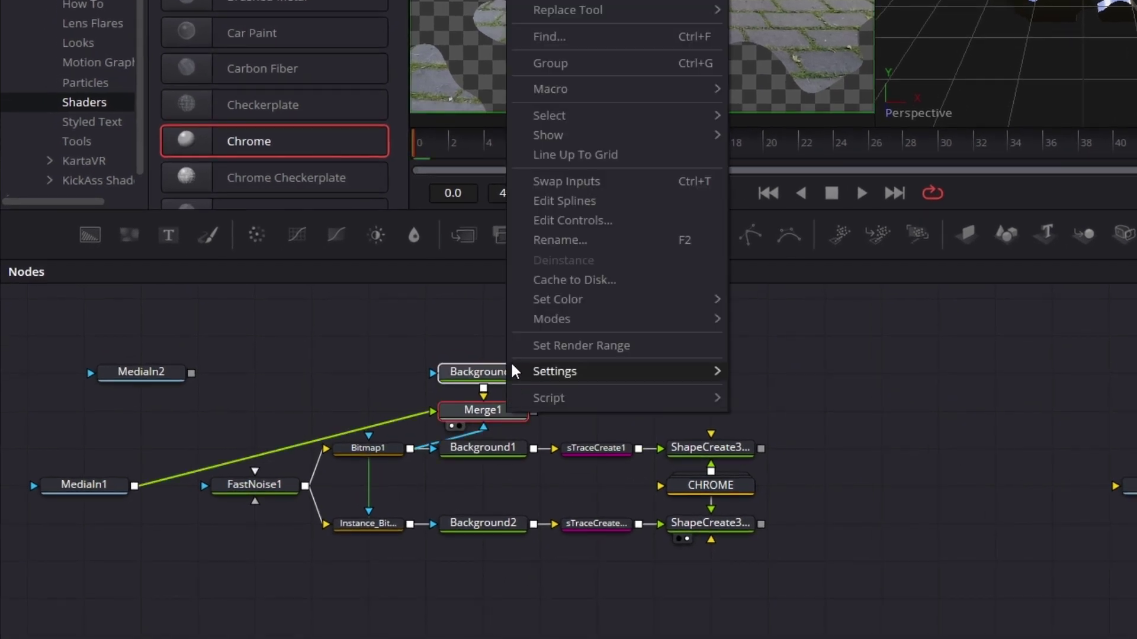
click(519, 346)
right_click(470, 567)
click(494, 553)
drag(500, 539, 507, 625)
drag(565, 579, 510, 594)
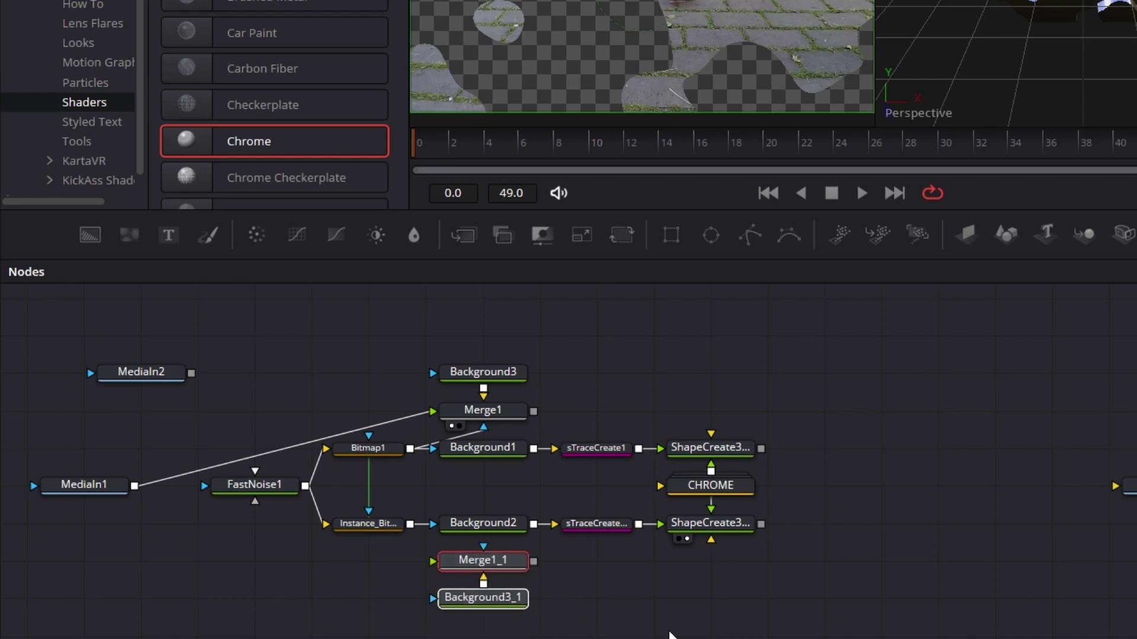
Feed MediaIn1 into Merge1_1's foreground, mask it with Instance_Bitmap, and view it in the right viewer.
drag(135, 486, 433, 563)
click(645, 604)
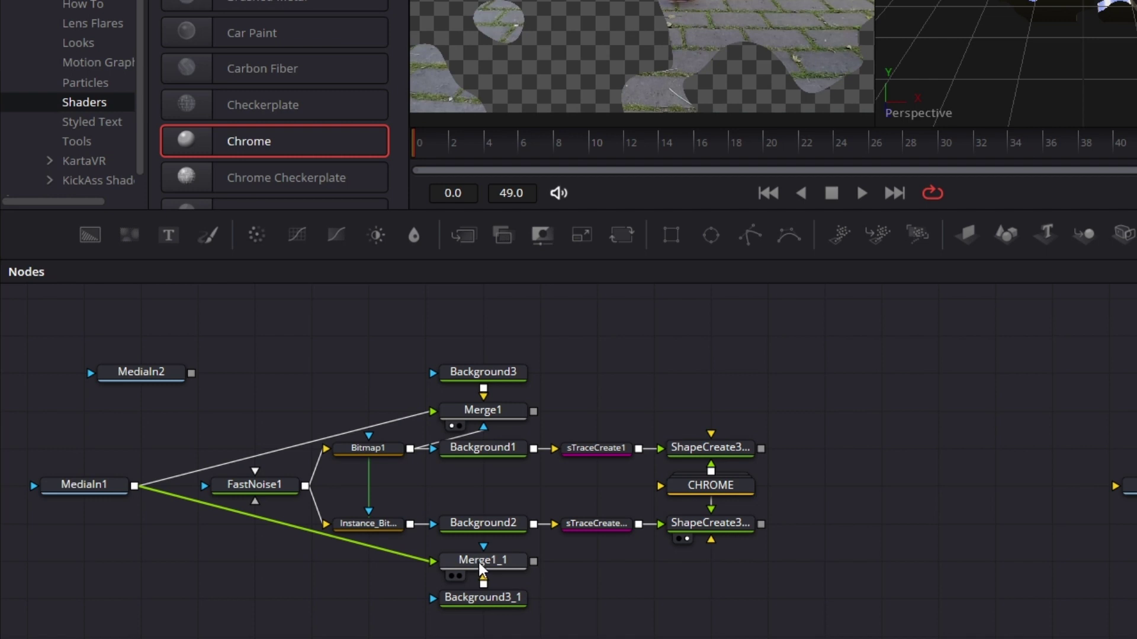
click(460, 575)
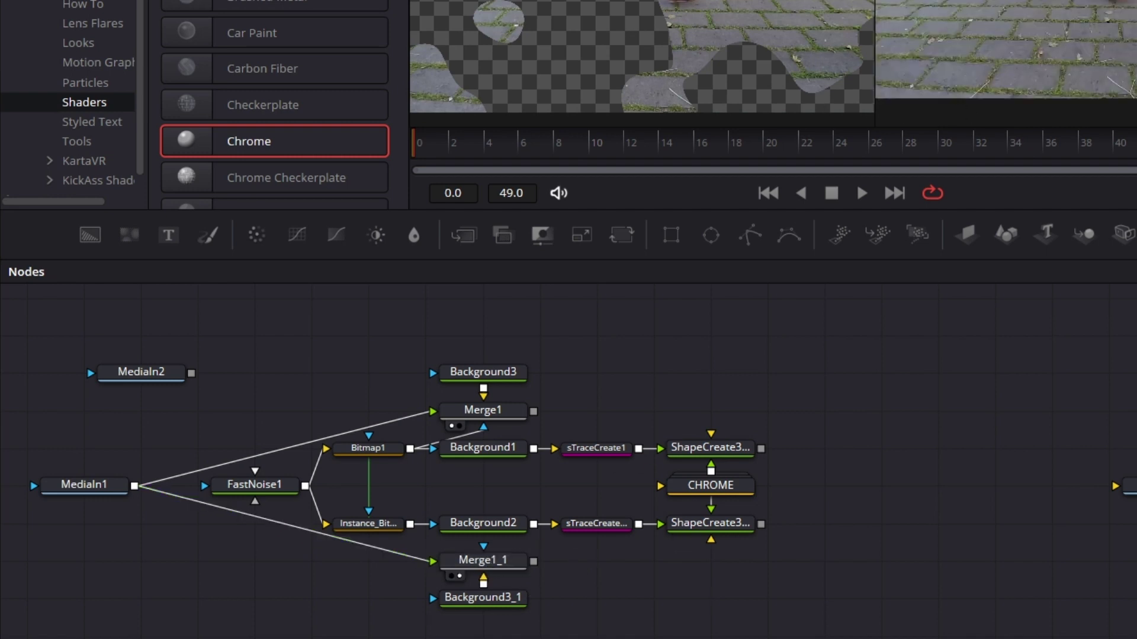
drag(414, 532, 485, 550)
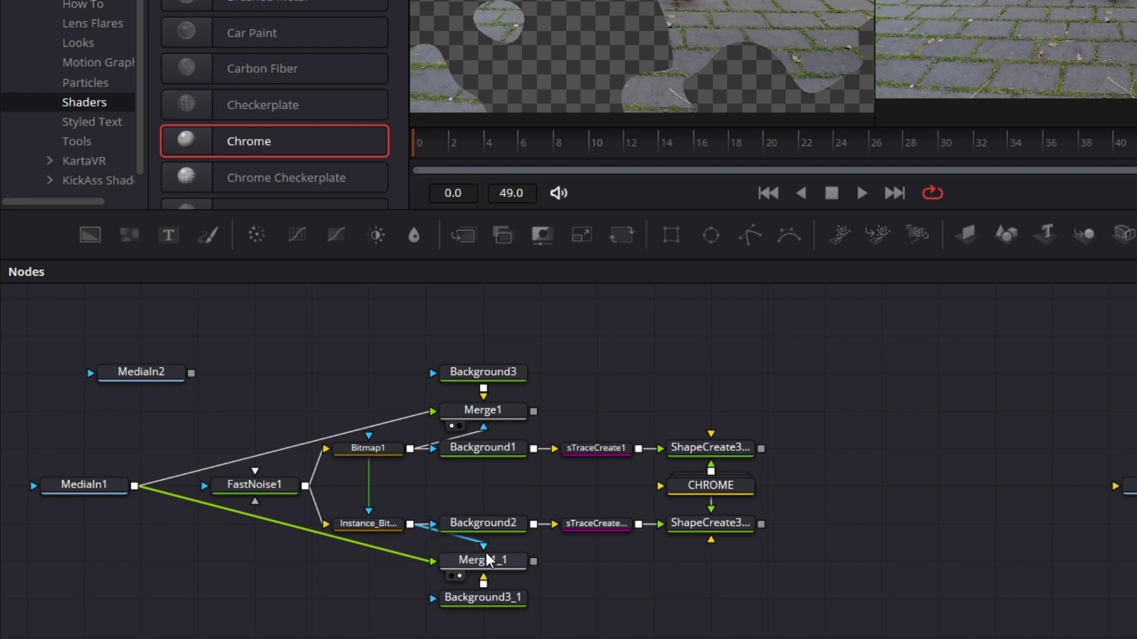
drag(586, 630, 511, 621)
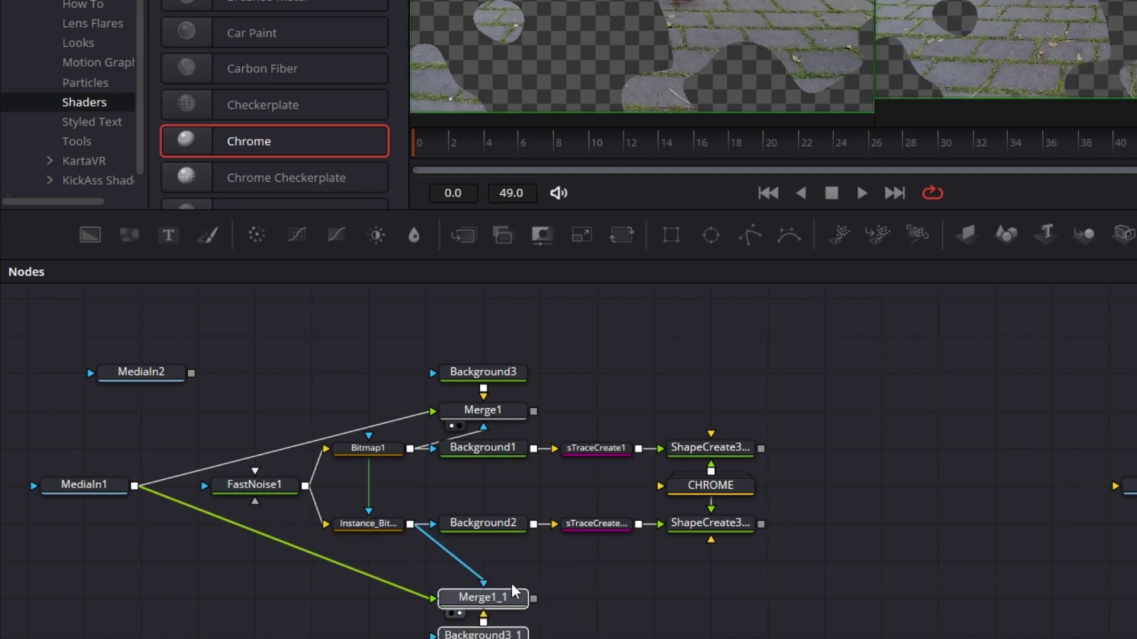
drag(549, 352, 521, 366)
scroll(627, 622, down, 2)
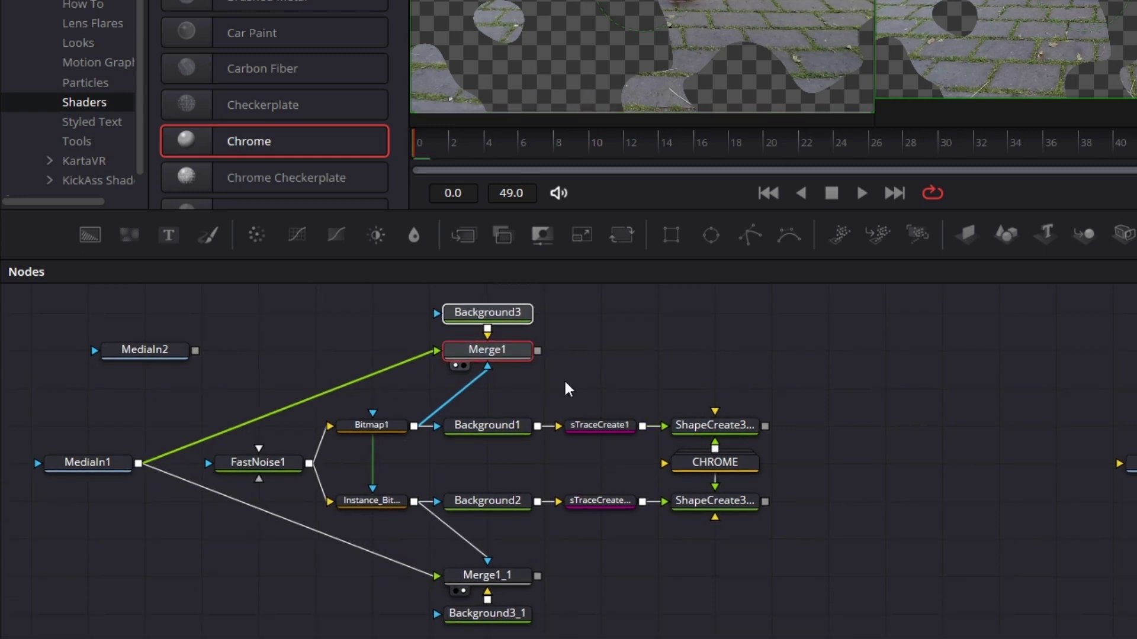
click(707, 360)
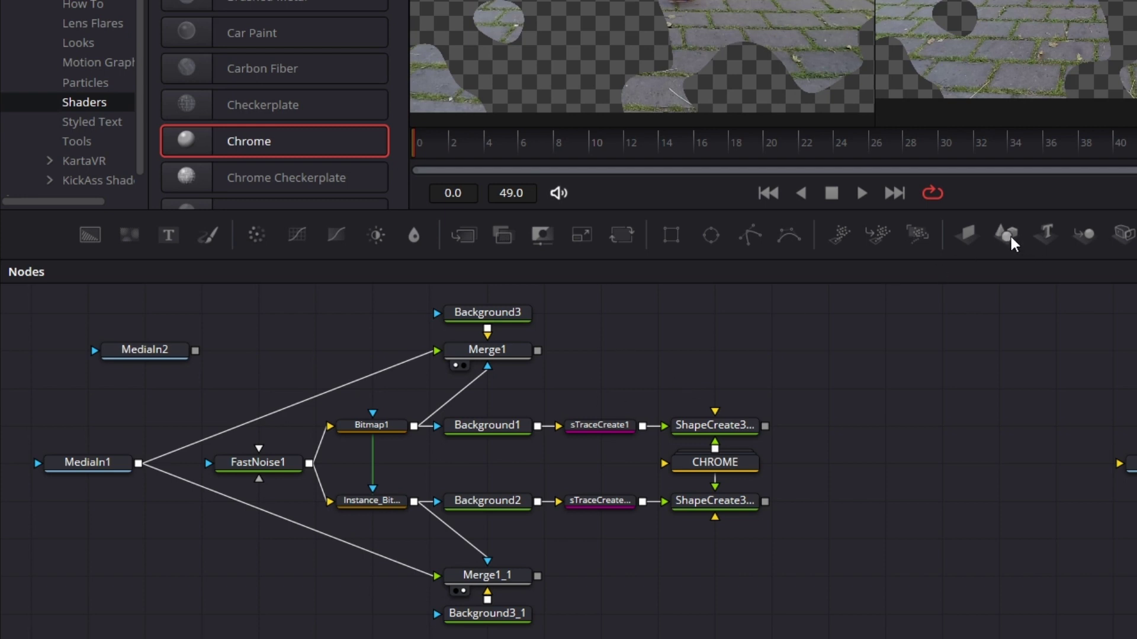
Add two ImagePlane3D nodes, fed by Merge1 and Merge1_1 respectively.
drag(966, 234, 733, 363)
drag(967, 234, 722, 601)
drag(538, 350, 721, 359)
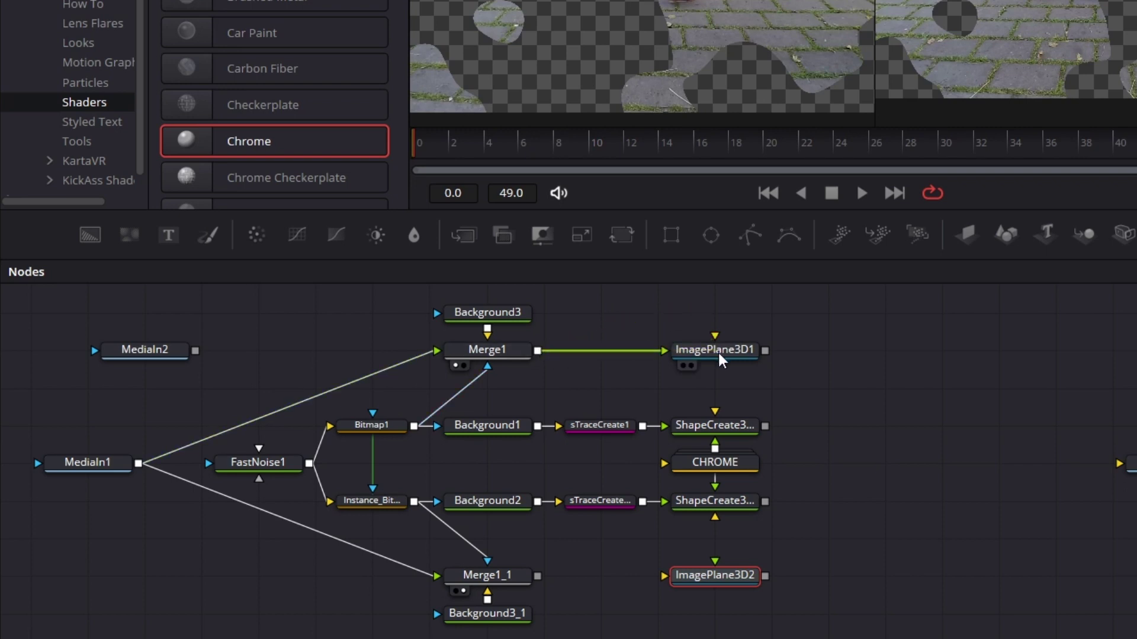
drag(537, 576, 696, 579)
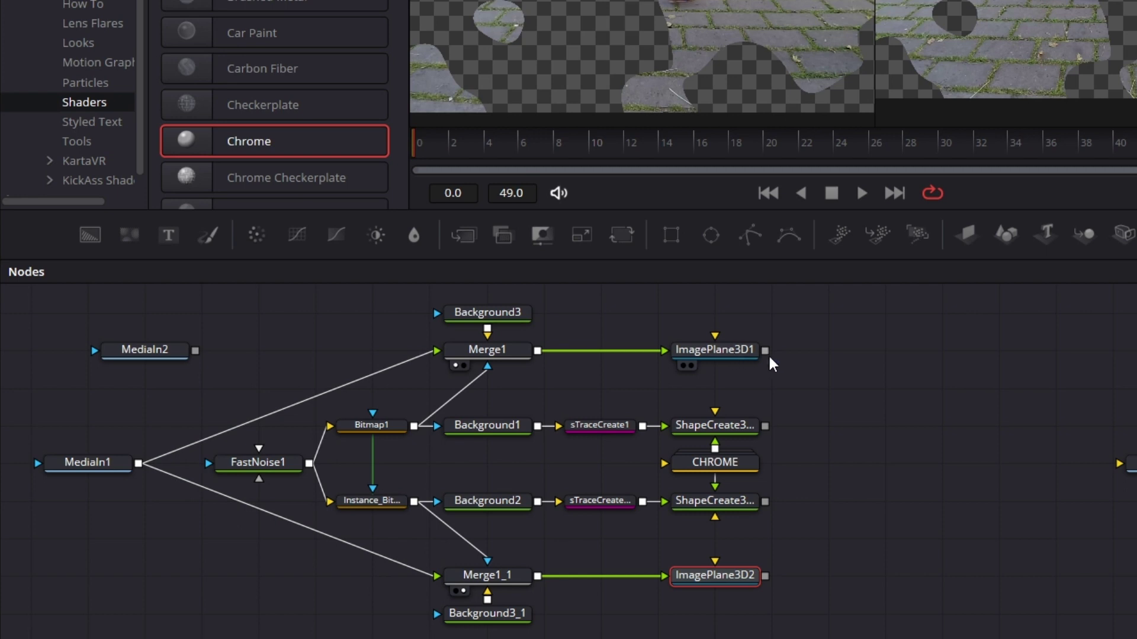
Add two Merge3D nodes, combining each image plane with its blob shape.
drag(1091, 240, 828, 417)
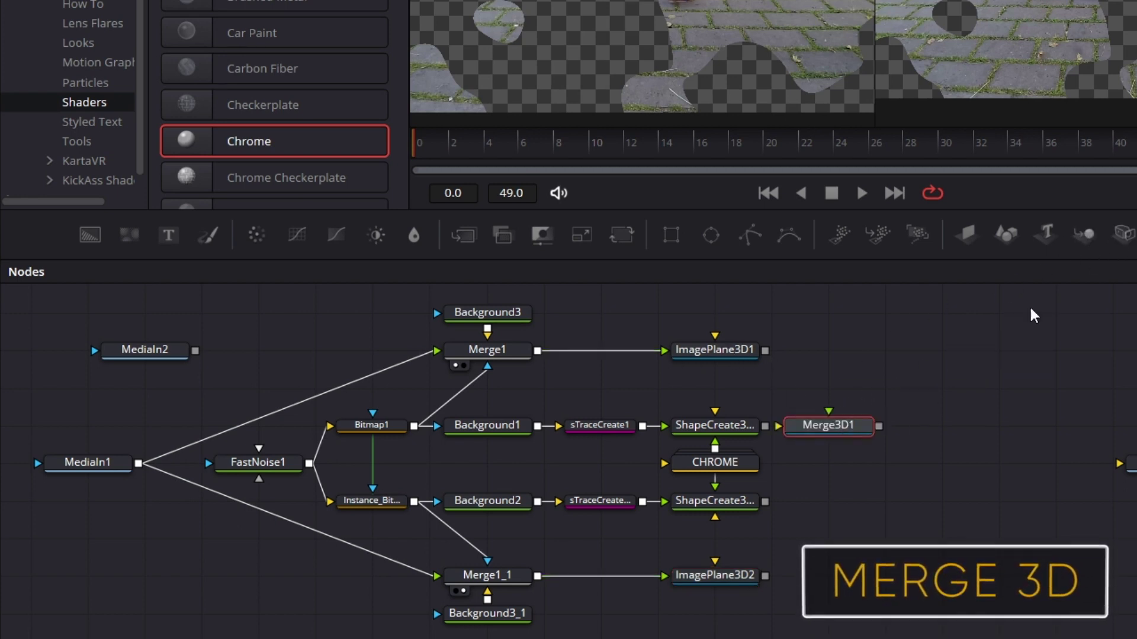
drag(1084, 234, 840, 516)
drag(765, 425, 822, 428)
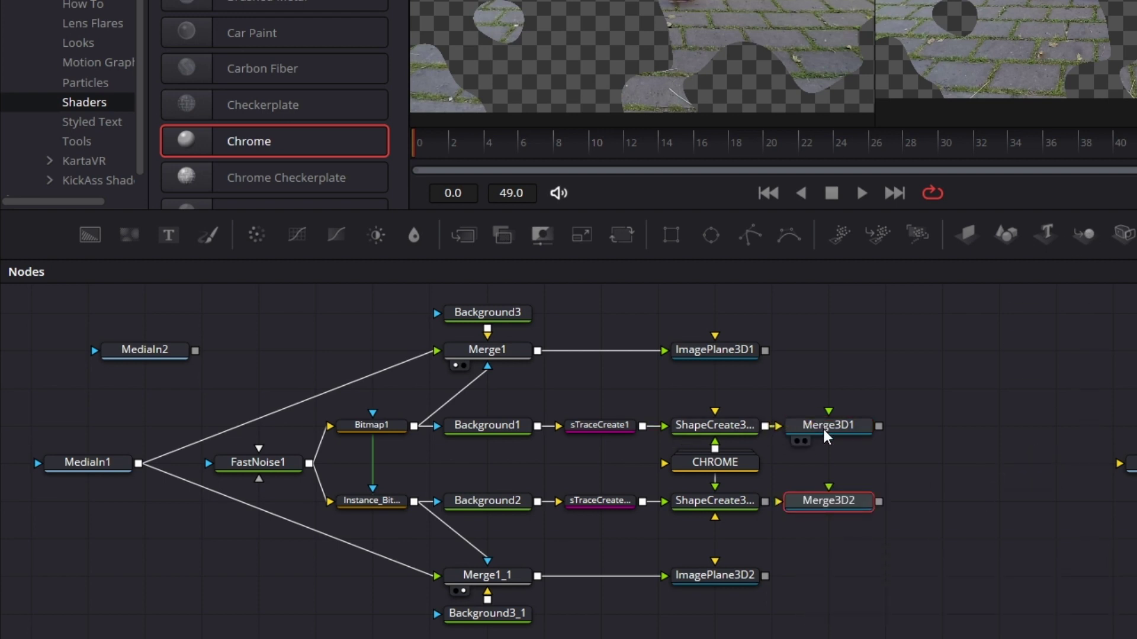
drag(765, 350, 844, 435)
drag(765, 501, 824, 502)
drag(765, 575, 828, 516)
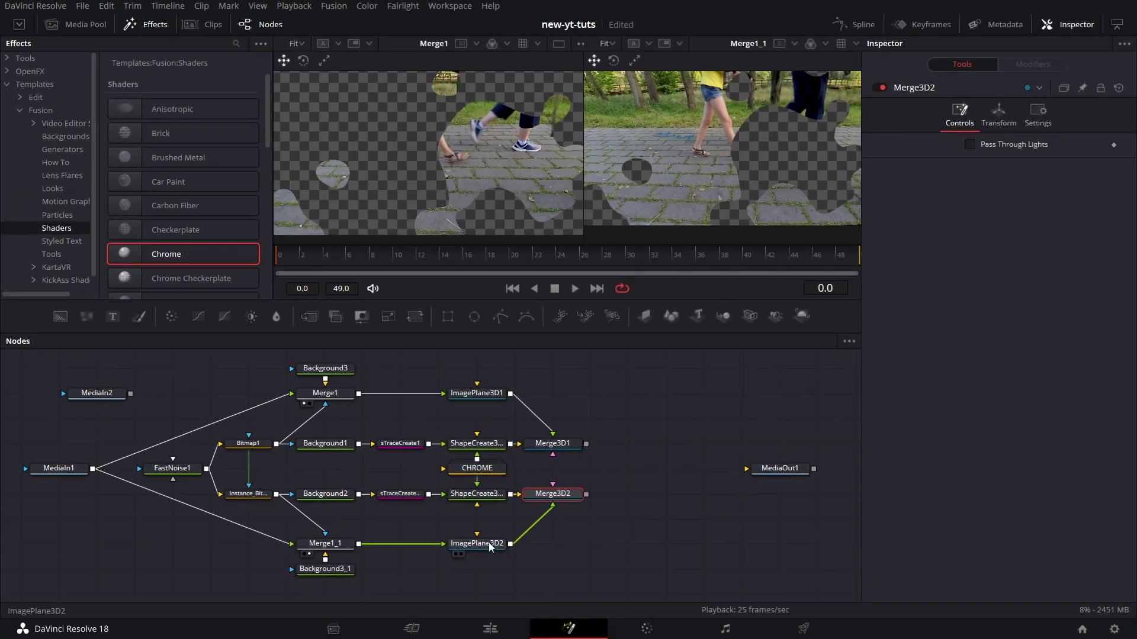
Set Translation Z to 0.001 on ImagePlane3D2 and ImagePlane3D1, then view Merge3D1 in the left viewer.
click(489, 545)
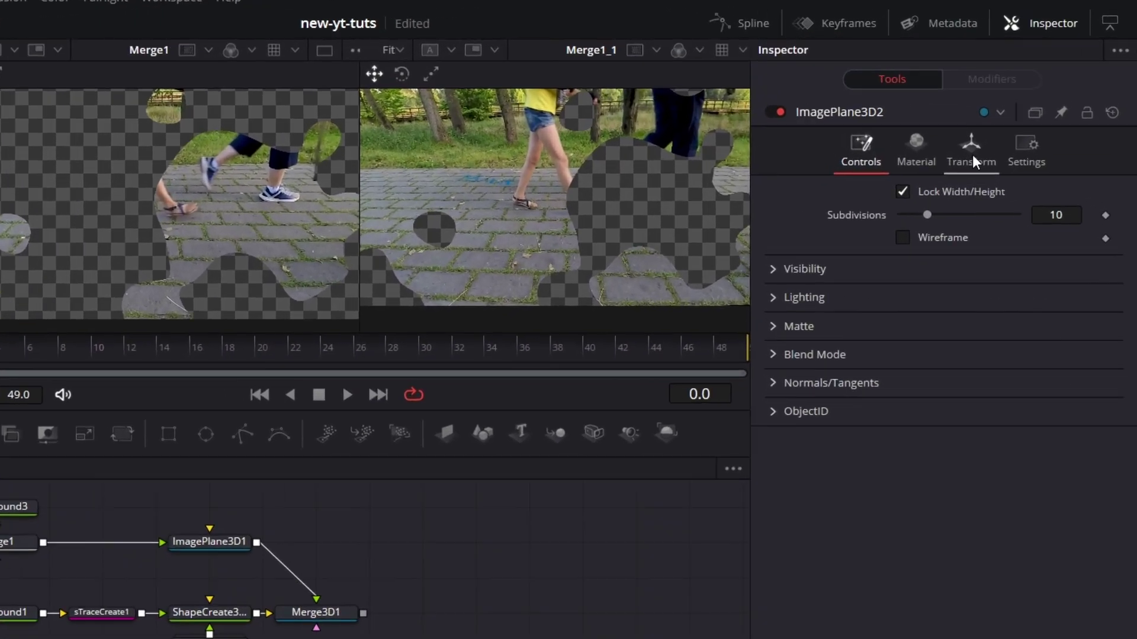
click(1018, 122)
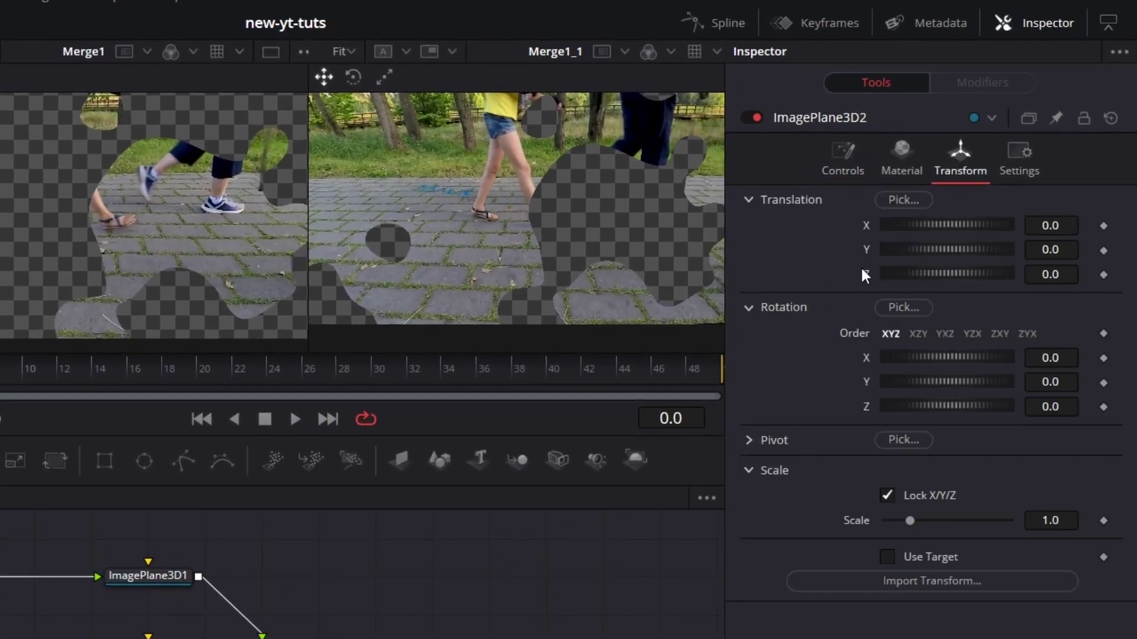
click(1068, 278)
text(01)
key(Tab)
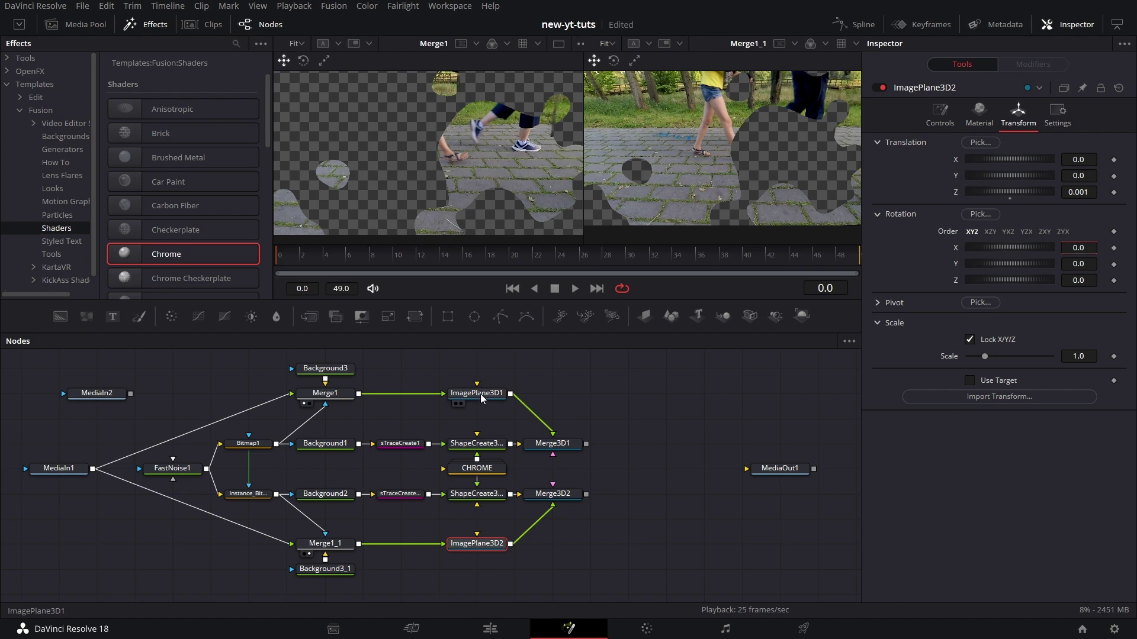
click(483, 392)
click(1018, 116)
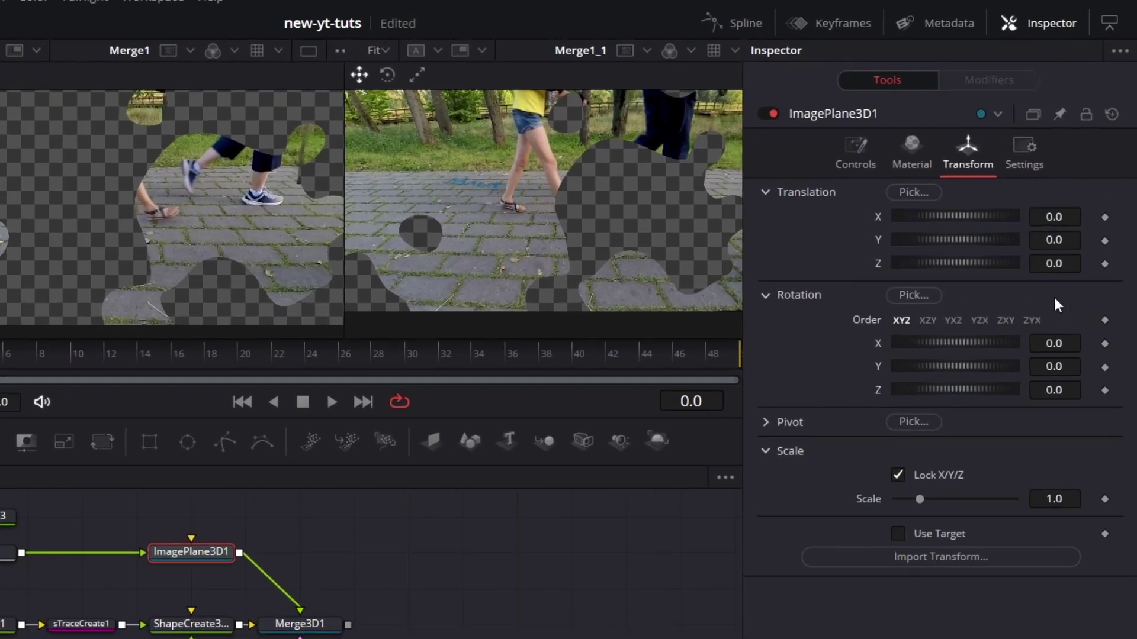
click(1089, 192)
key(Tab)
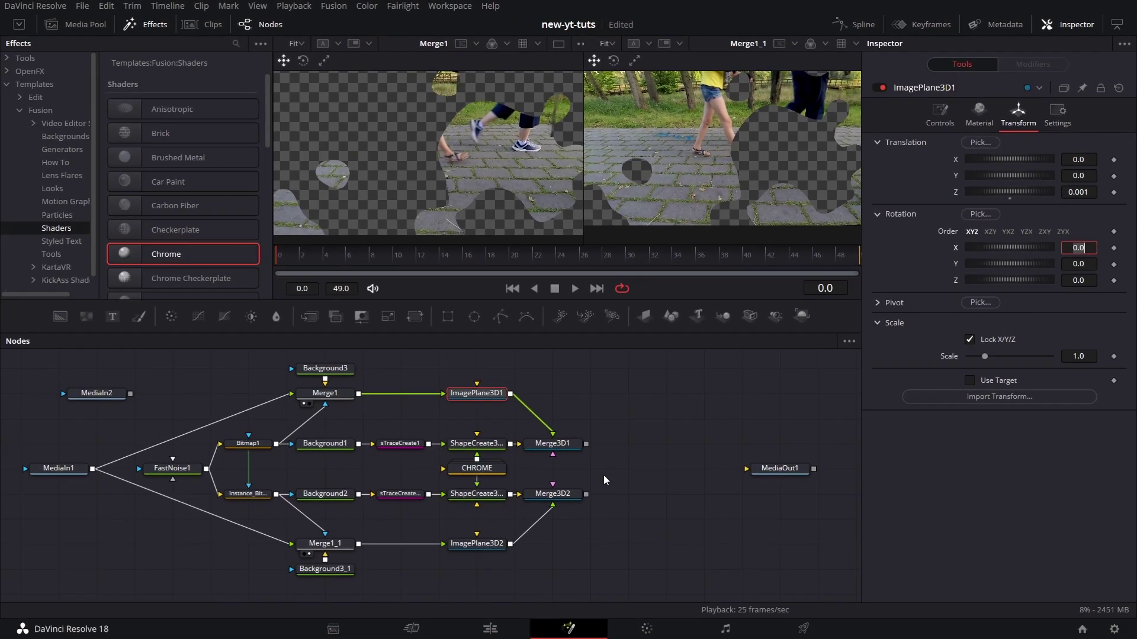
drag(549, 450, 506, 150)
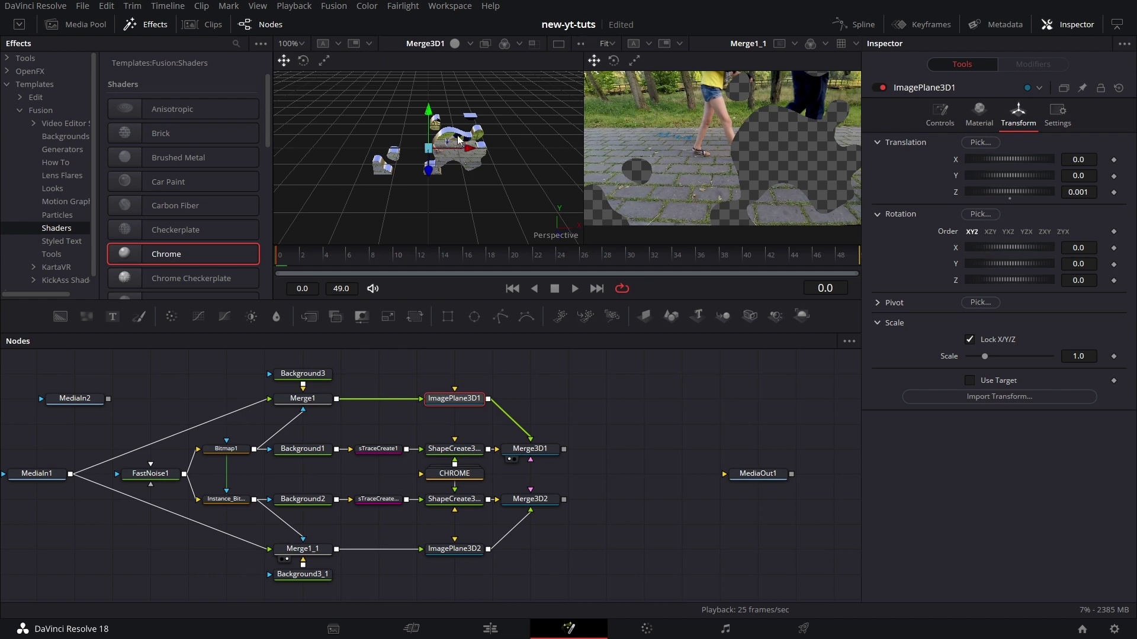
Show Merge3D2 in the right viewer and add a Transform 3D node after Merge3D1 via tool search 'tran'.
drag(533, 497, 770, 161)
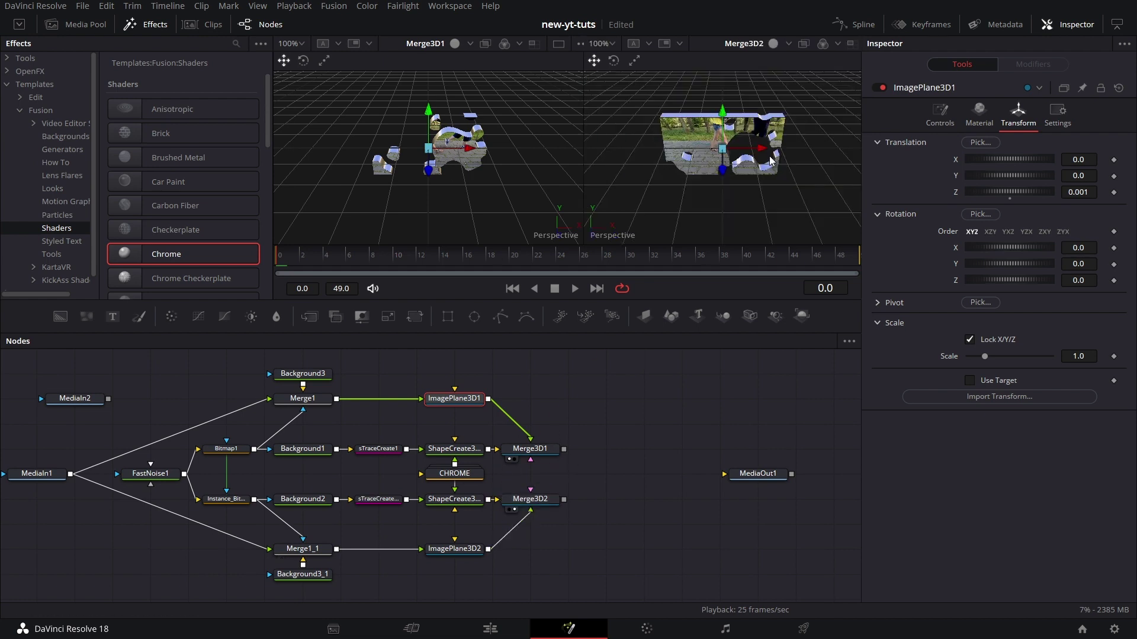
click(758, 474)
click(544, 451)
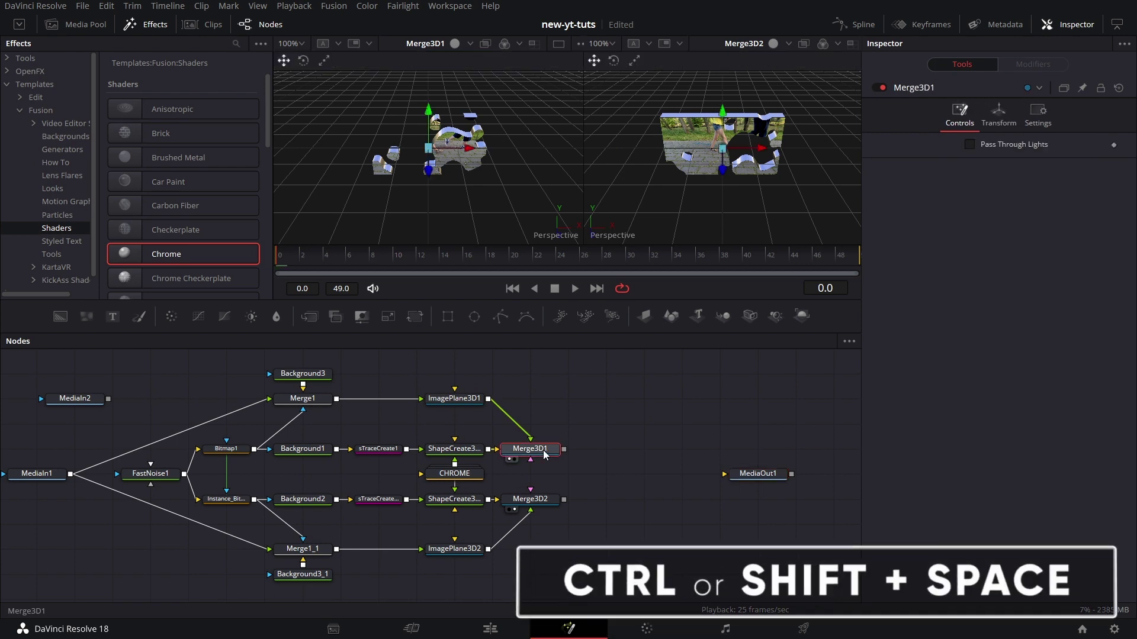
key(shift+space)
text(tran)
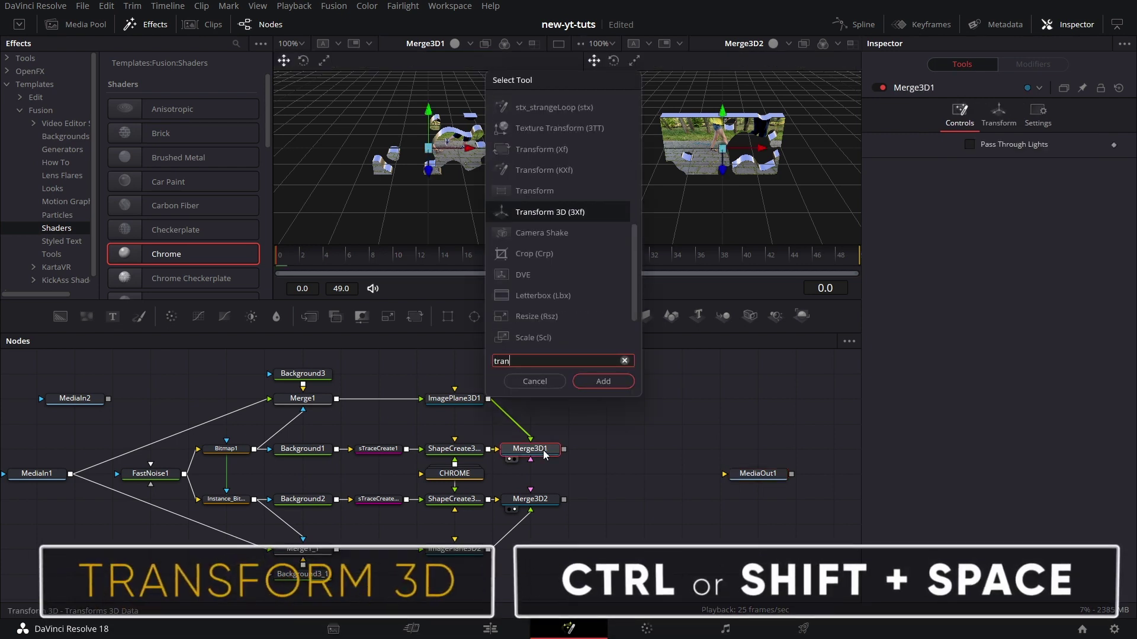
click(603, 381)
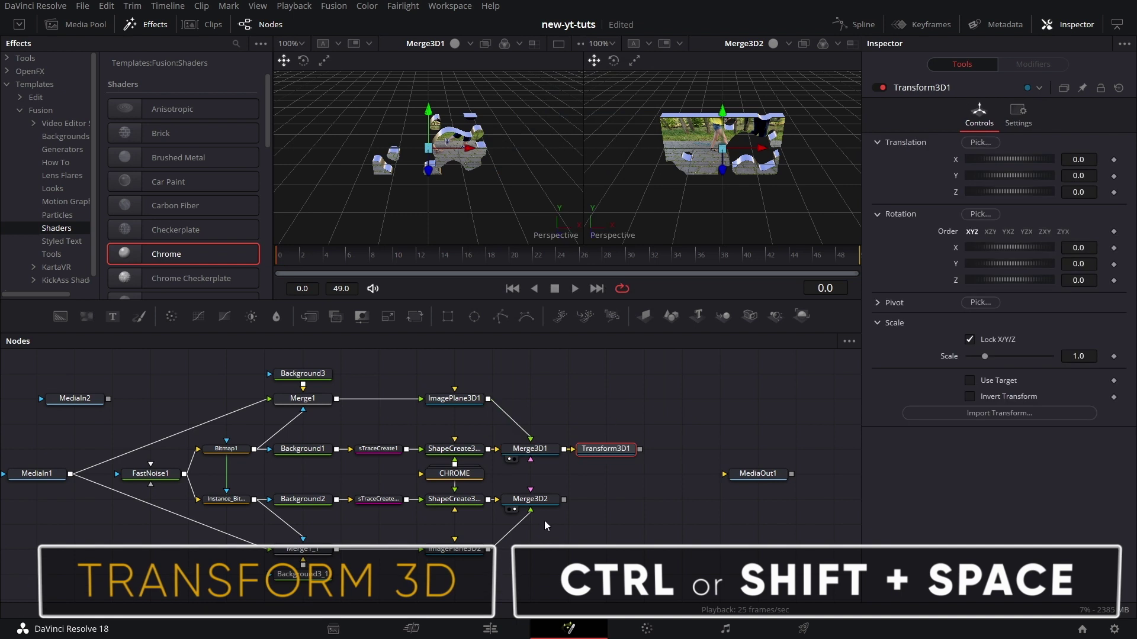
Add a Transform 3D node after Merge3D2 through the tool search.
click(549, 504)
key(shift+space)
text(transfo)
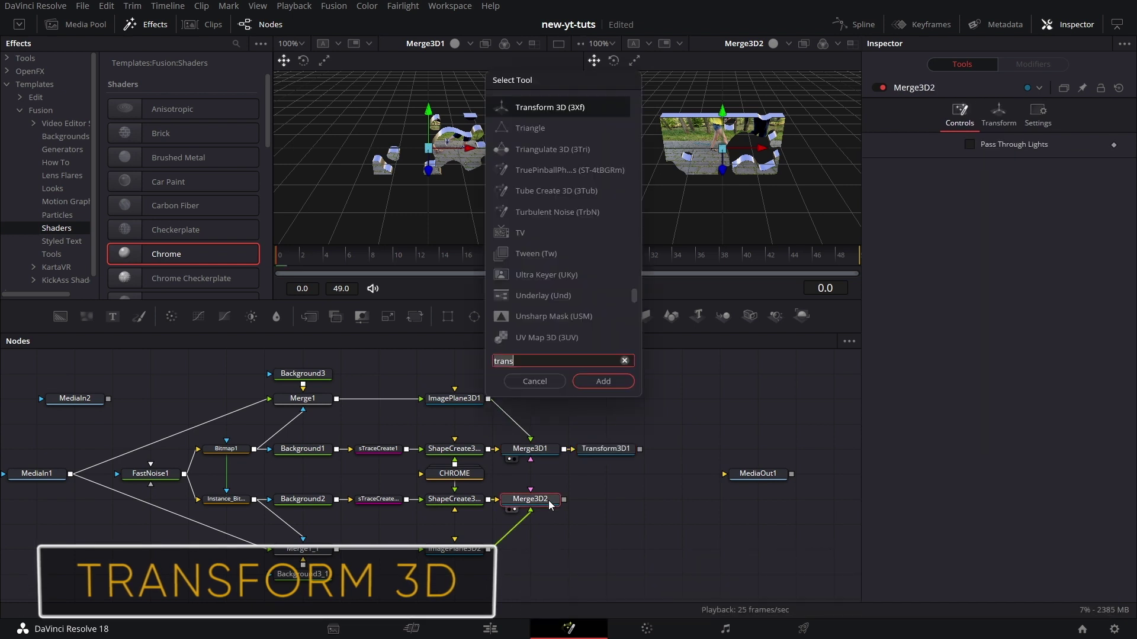
key(BackSpace)
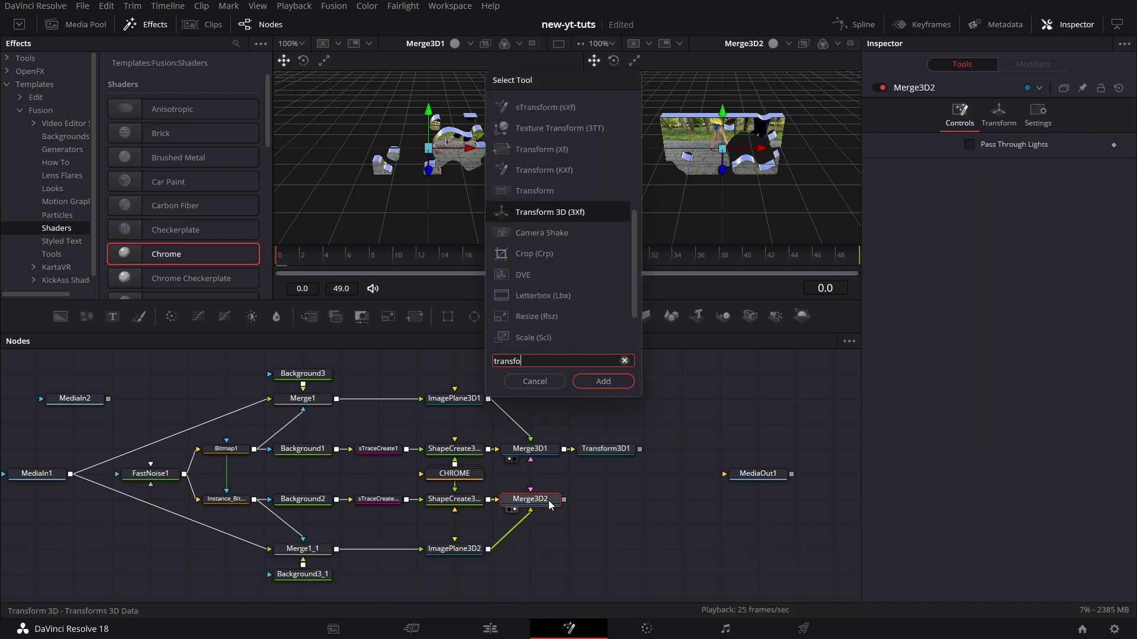
key(Return)
Add Merge3D3 before MediaOut1, link Transform3D2 into it, and follow it with Transform3D3.
drag(723, 315, 648, 473)
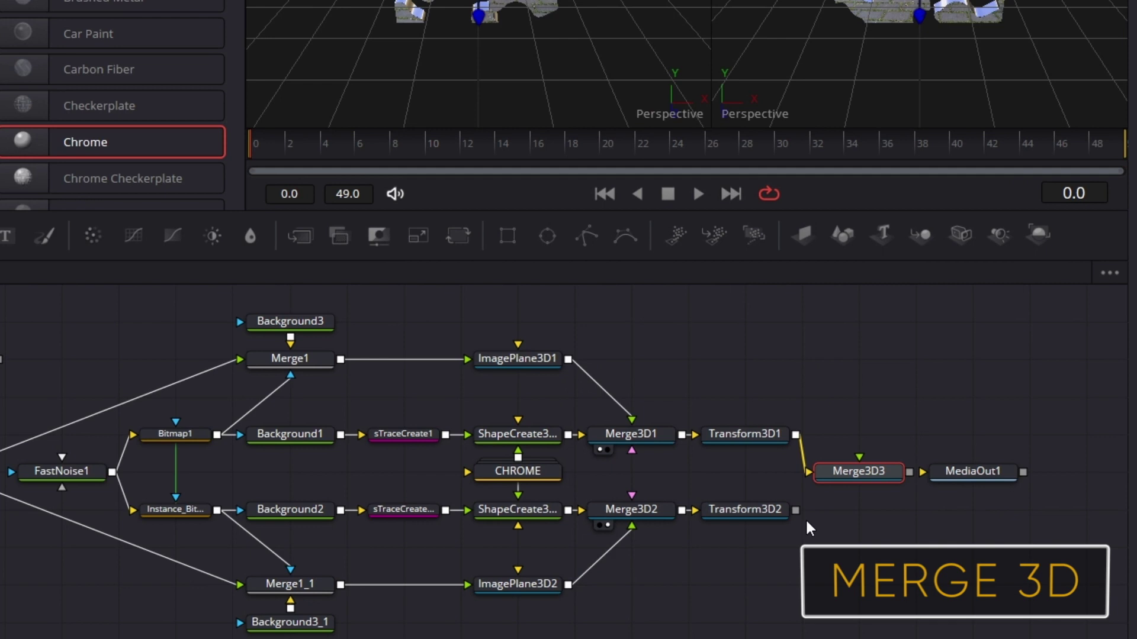
drag(797, 512, 740, 479)
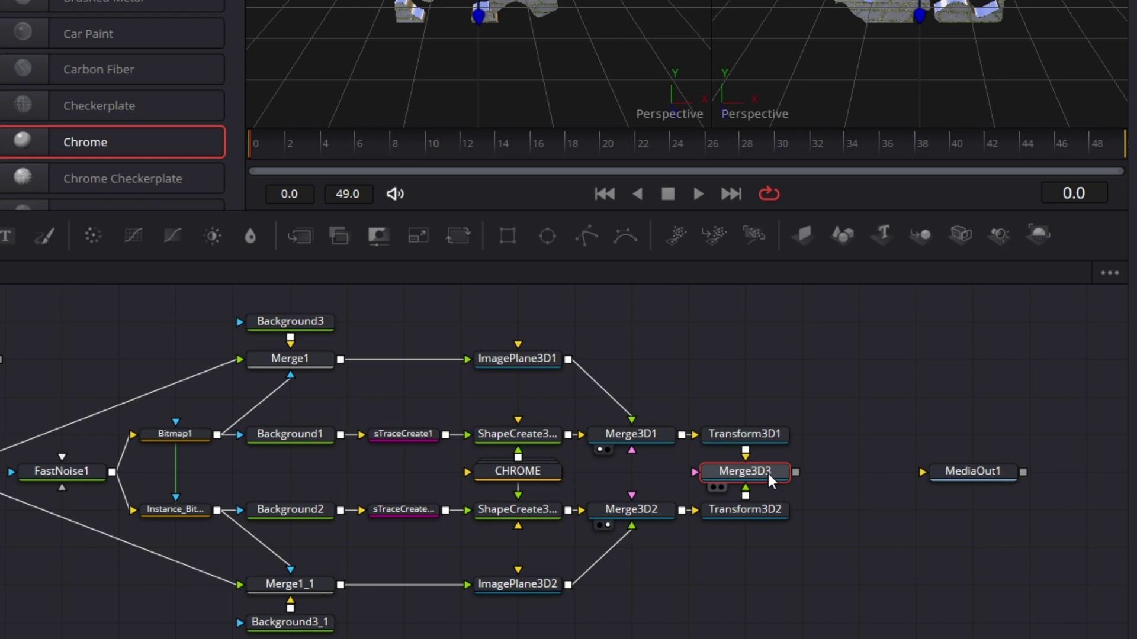
key(shift+space)
text(trans)
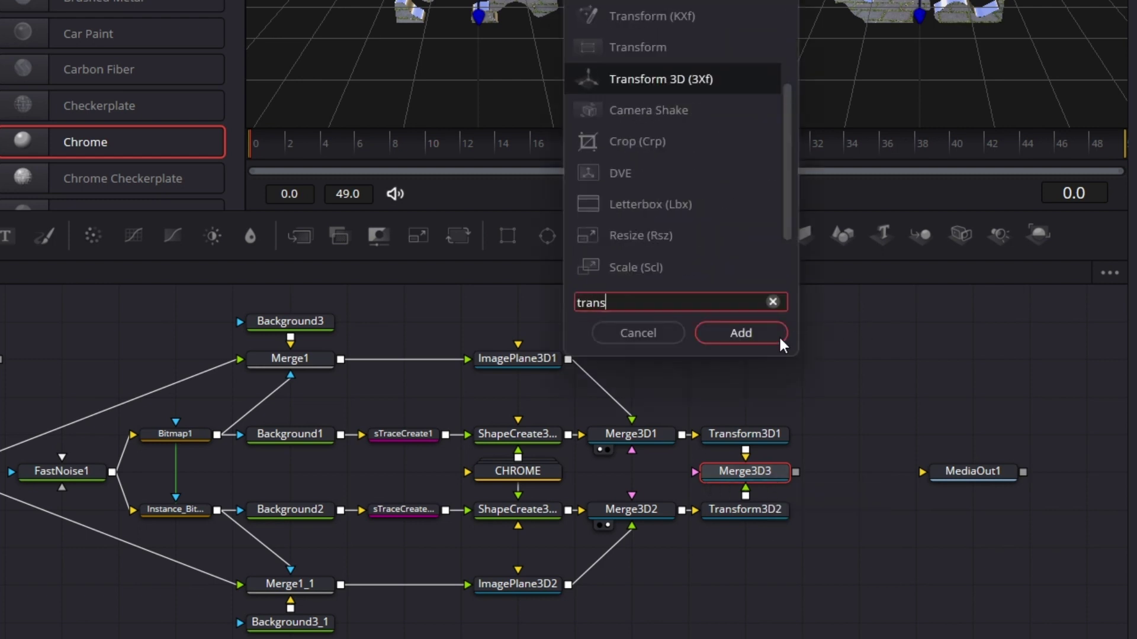
click(781, 341)
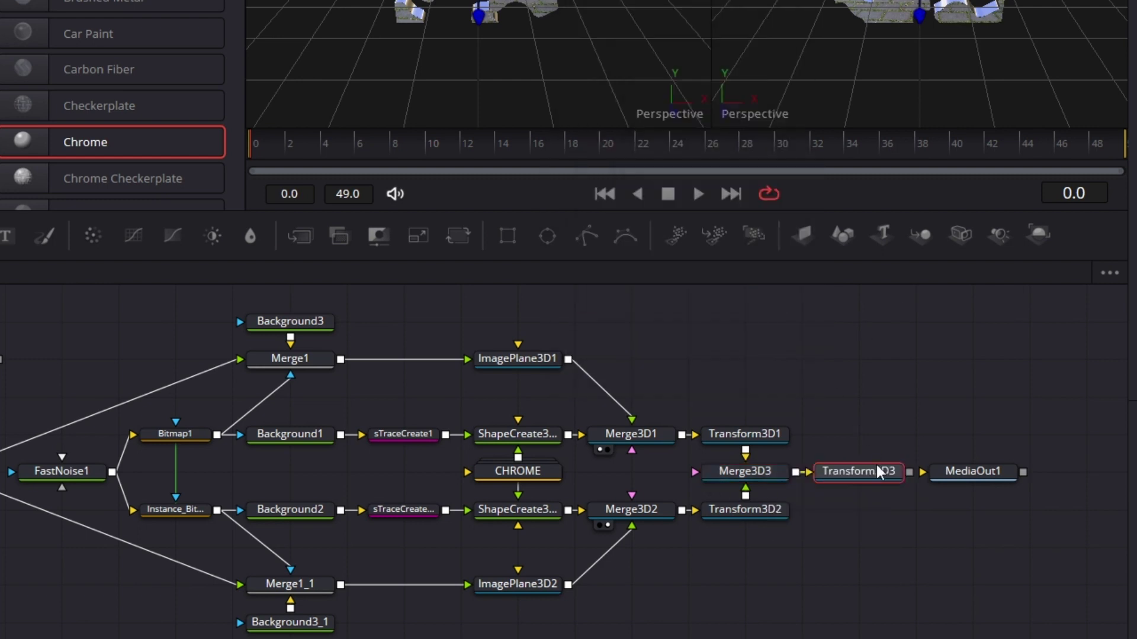
Insert Renderer3D1 between Transform3D3 and MediaOut1 and tidy the node layout.
drag(949, 487, 1006, 487)
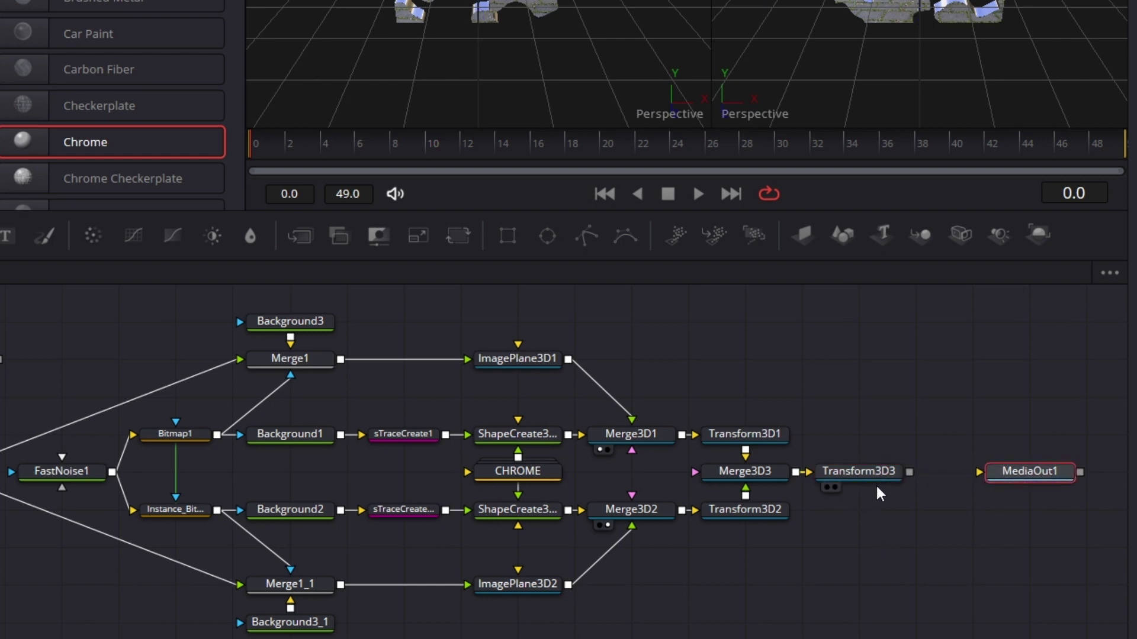
drag(1040, 236, 909, 436)
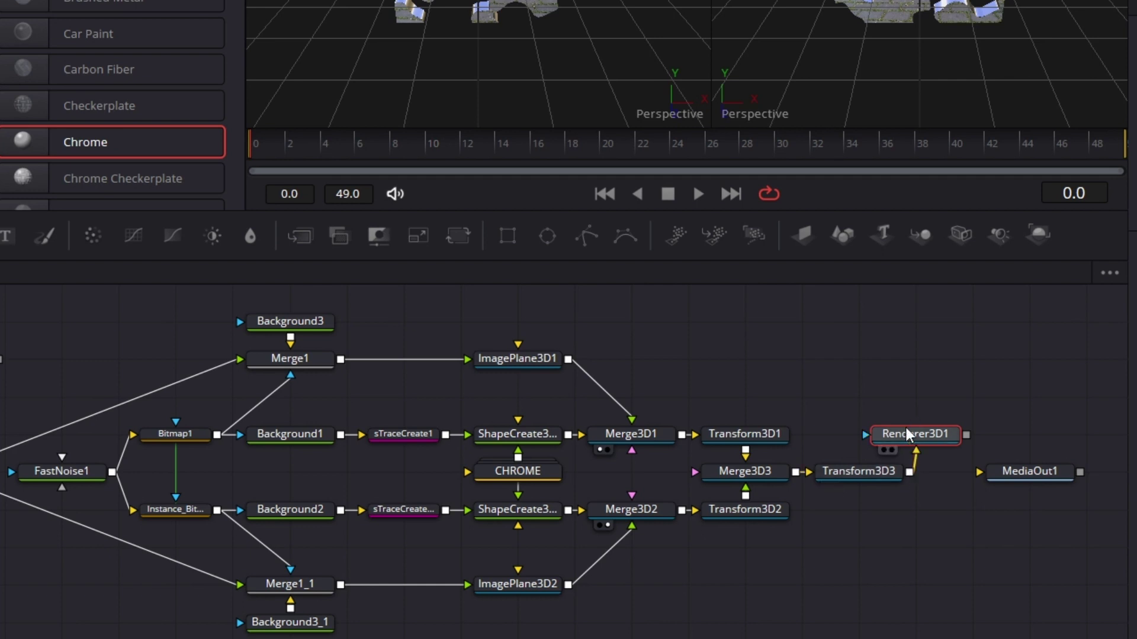
drag(1022, 471, 1078, 472)
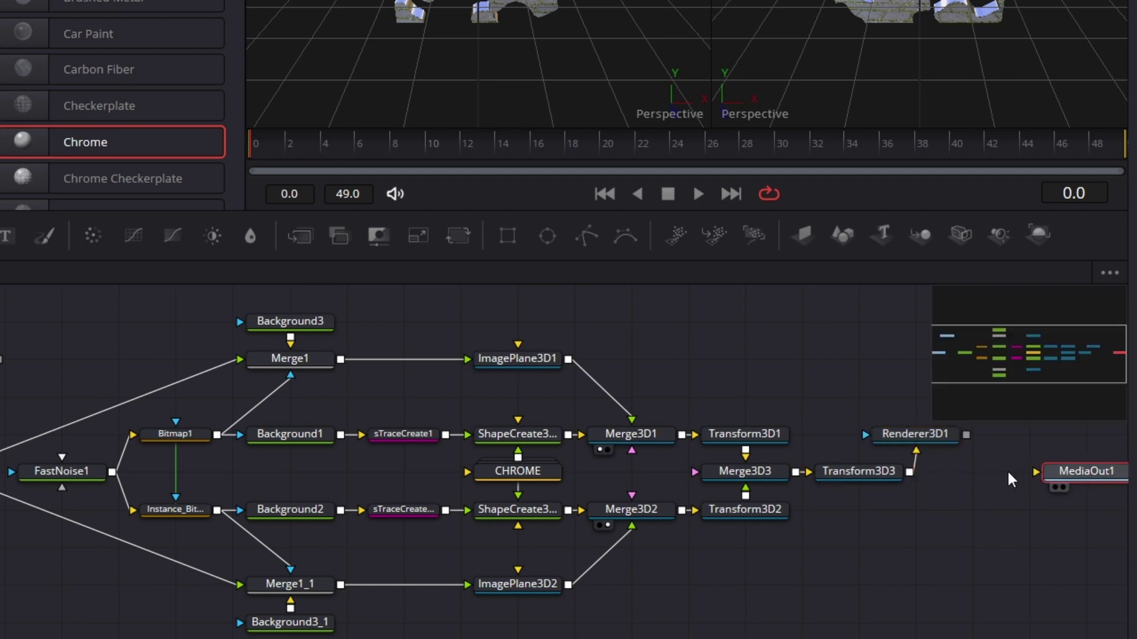
drag(909, 430, 965, 461)
scroll(808, 533, right, 2)
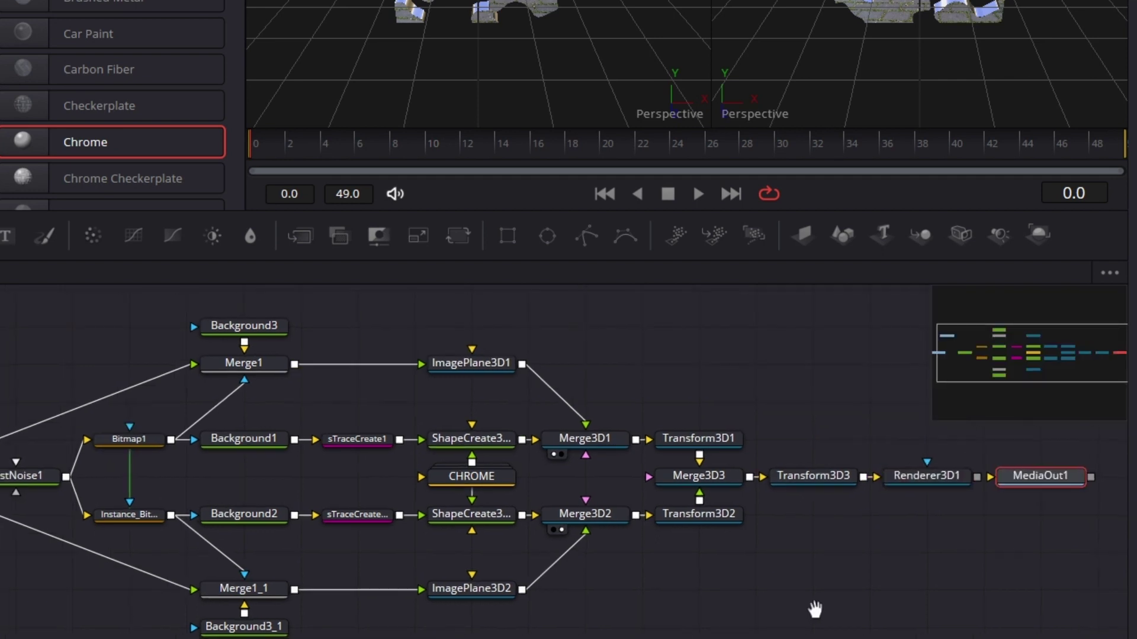
drag(995, 471, 965, 567)
drag(959, 490, 844, 526)
drag(966, 567, 965, 508)
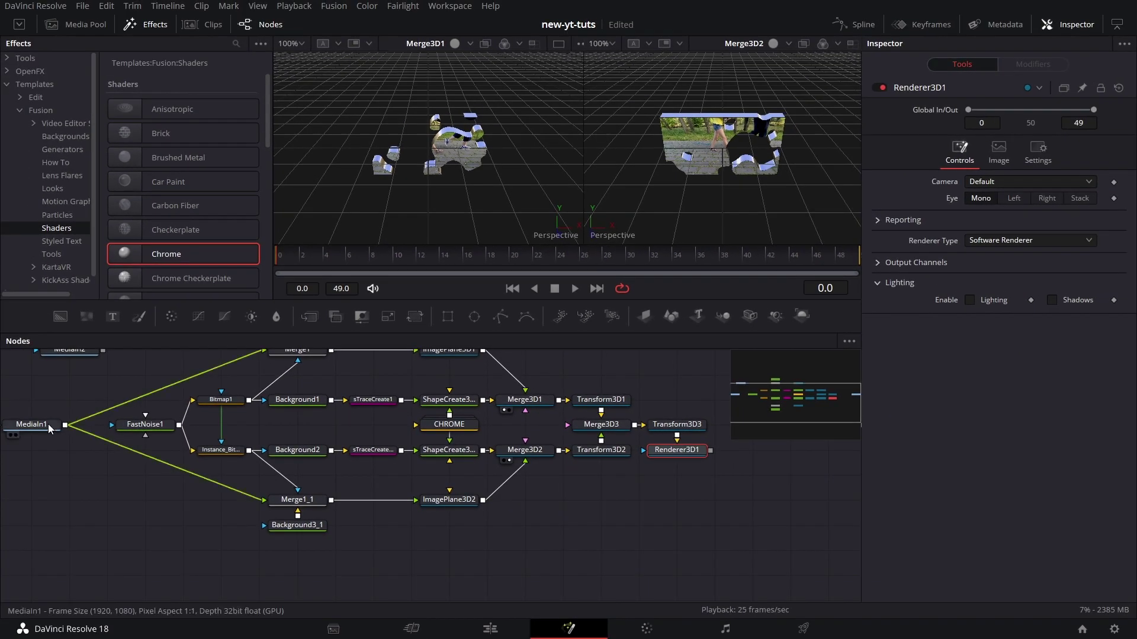
drag(42, 351, 3, 576)
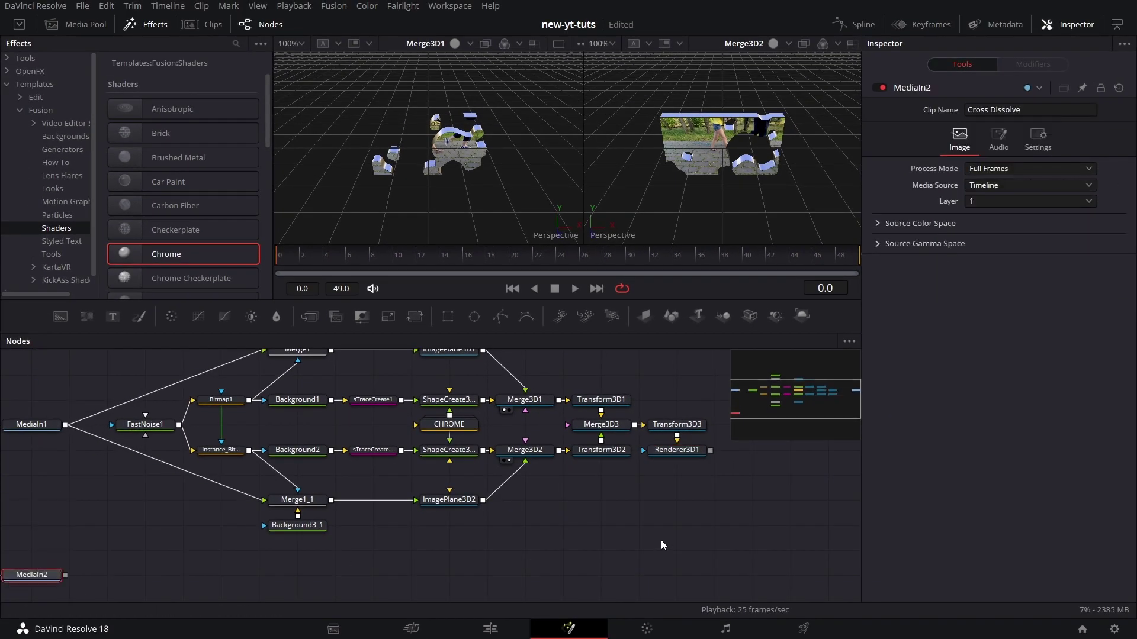
scroll(15, 562, up, 2)
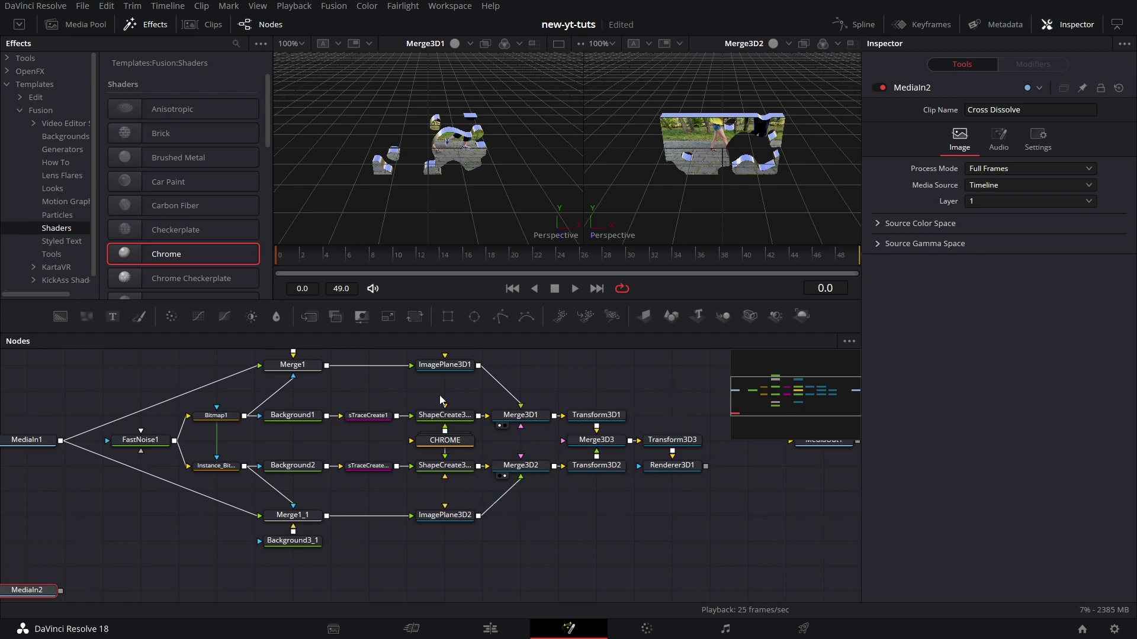
Set the Pivot Y of Transform3D1 and Transform3D2 to -0.4.
click(604, 418)
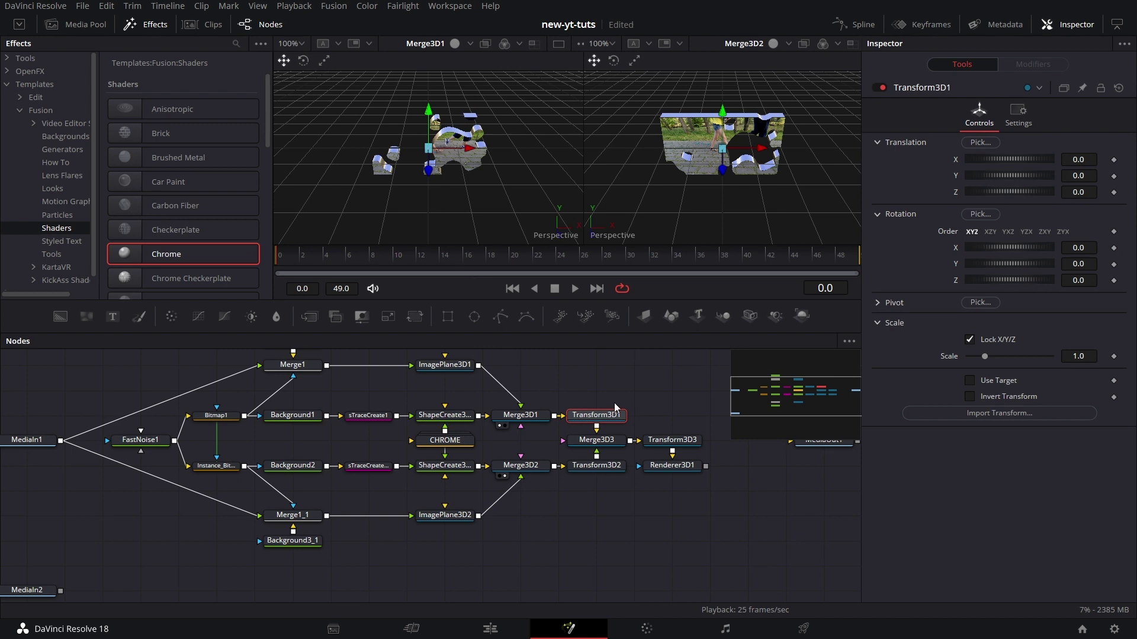
click(877, 303)
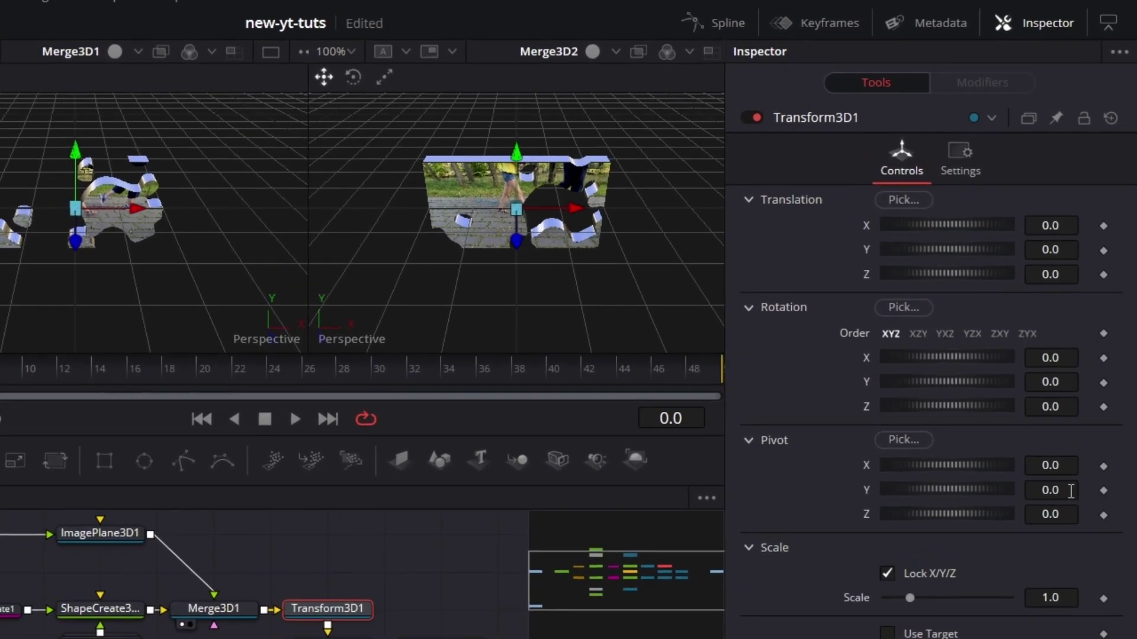
click(1070, 492)
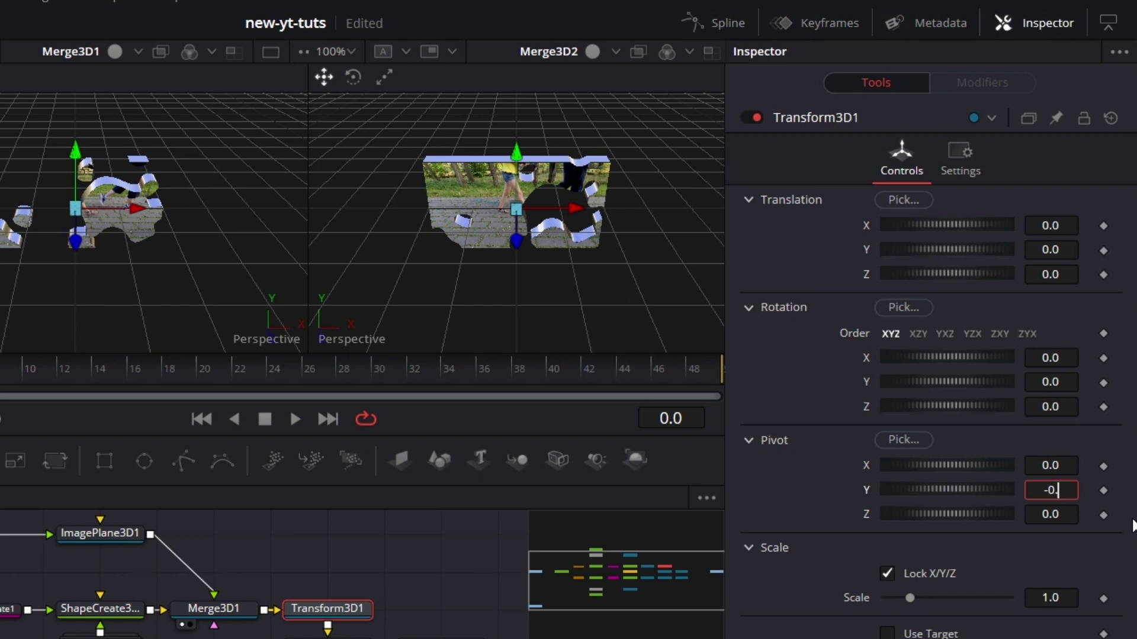
key(Tab)
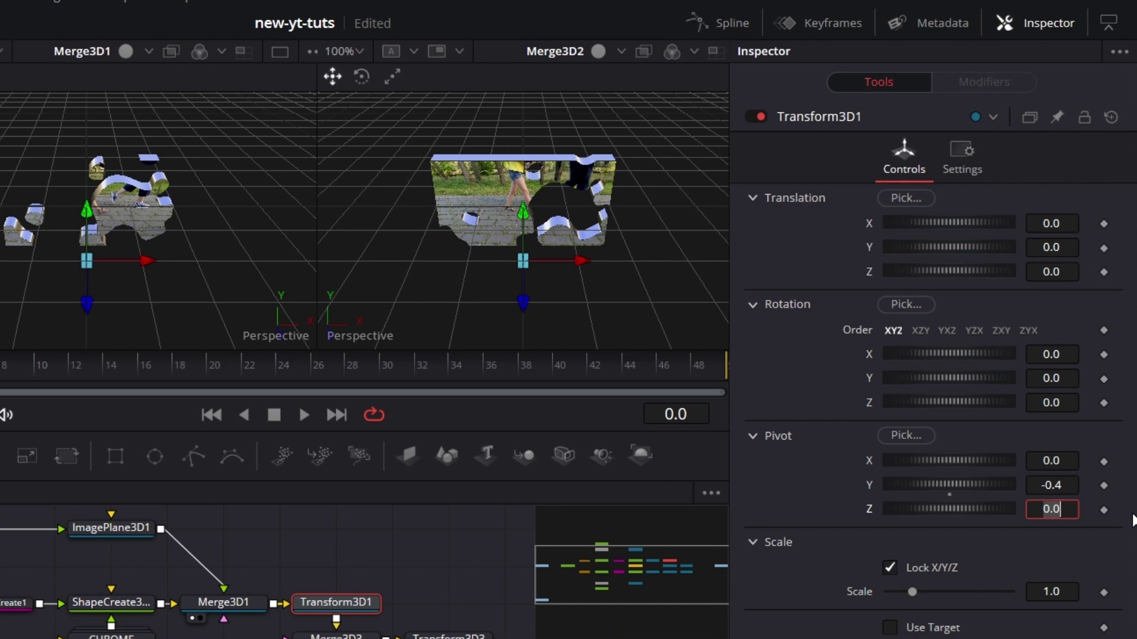
click(591, 466)
click(893, 303)
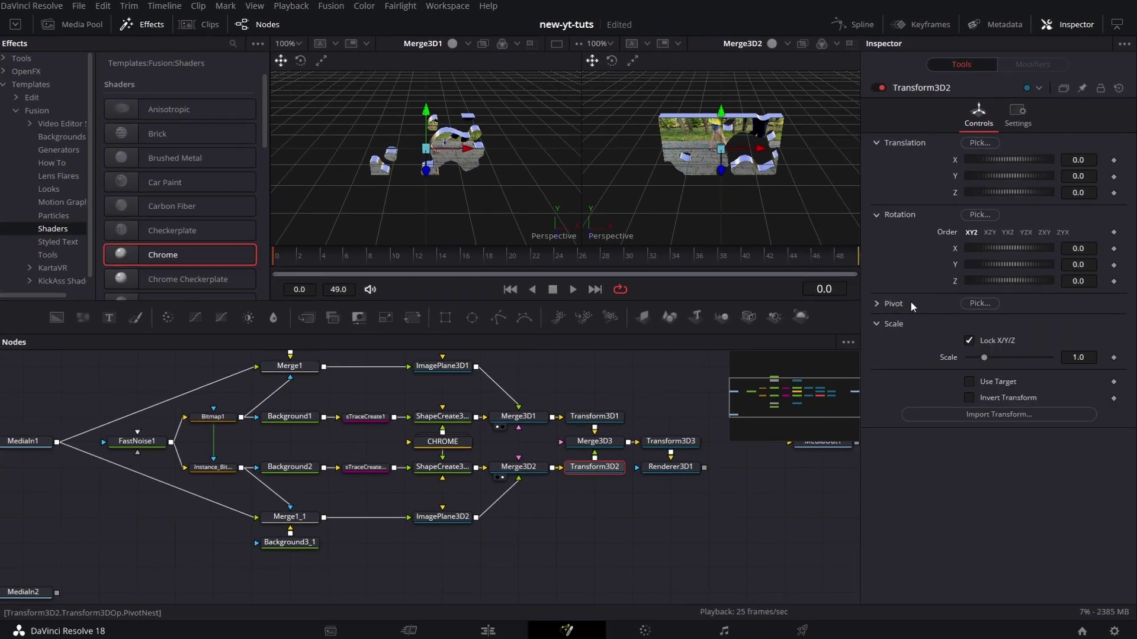
click(876, 303)
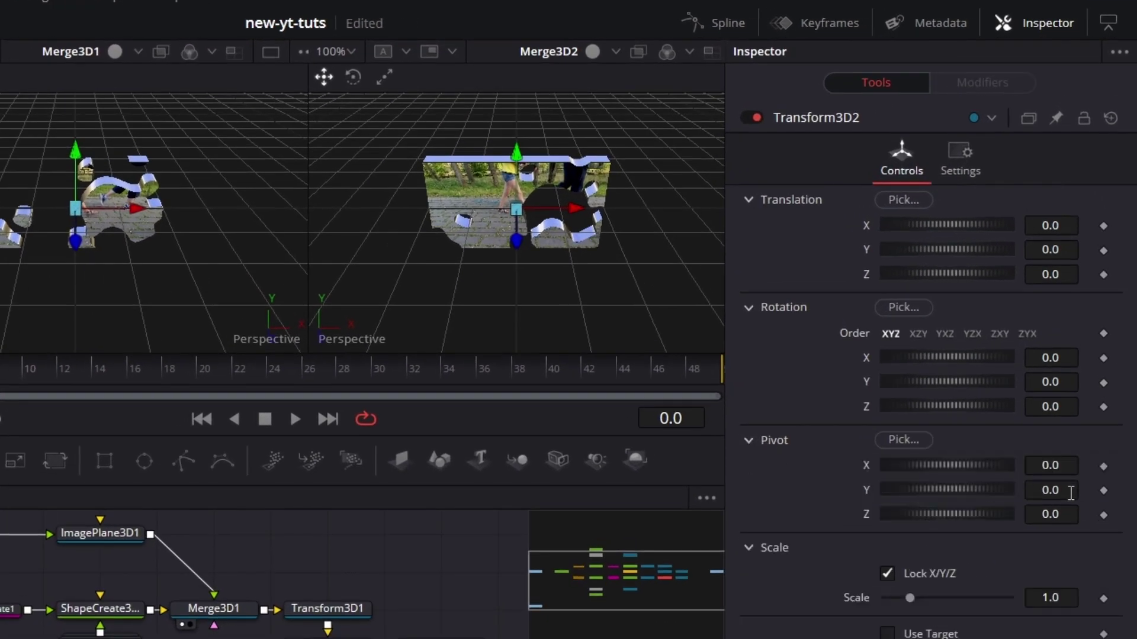
click(1070, 493)
text(-0.4)
key(Tab)
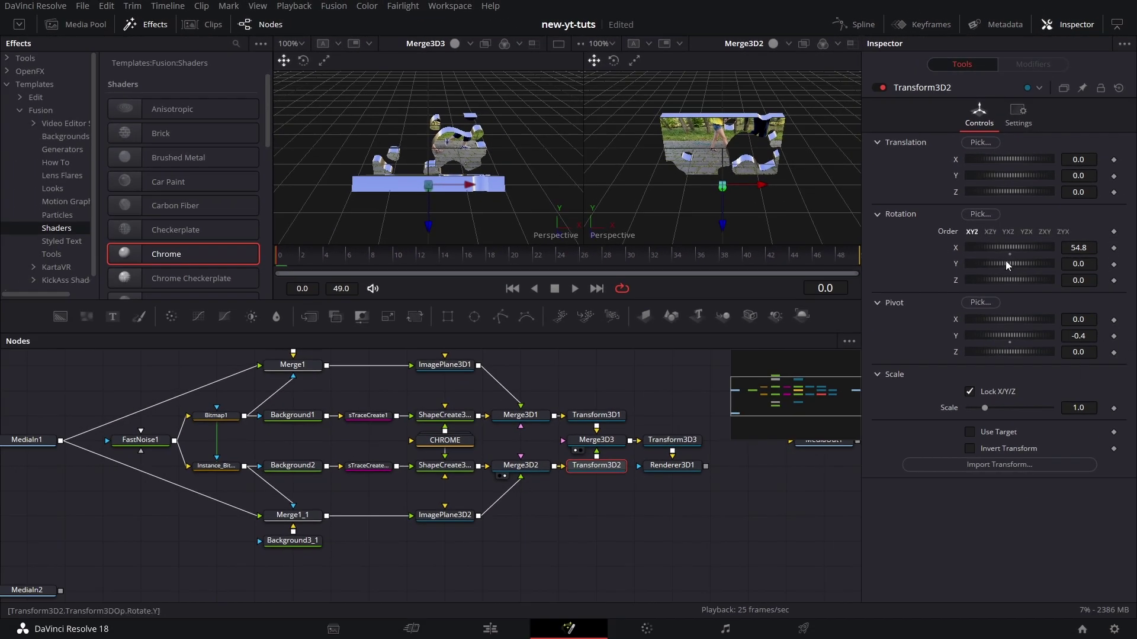
Test-tilt both clips with the Rotation X thumbwheel, leaving Transform3D1 at 5.2.
mouse_move(1010, 248)
mouse_down()
mouse_move(989, 240)
mouse_move(1006, 239)
mouse_move(997, 236)
mouse_up()
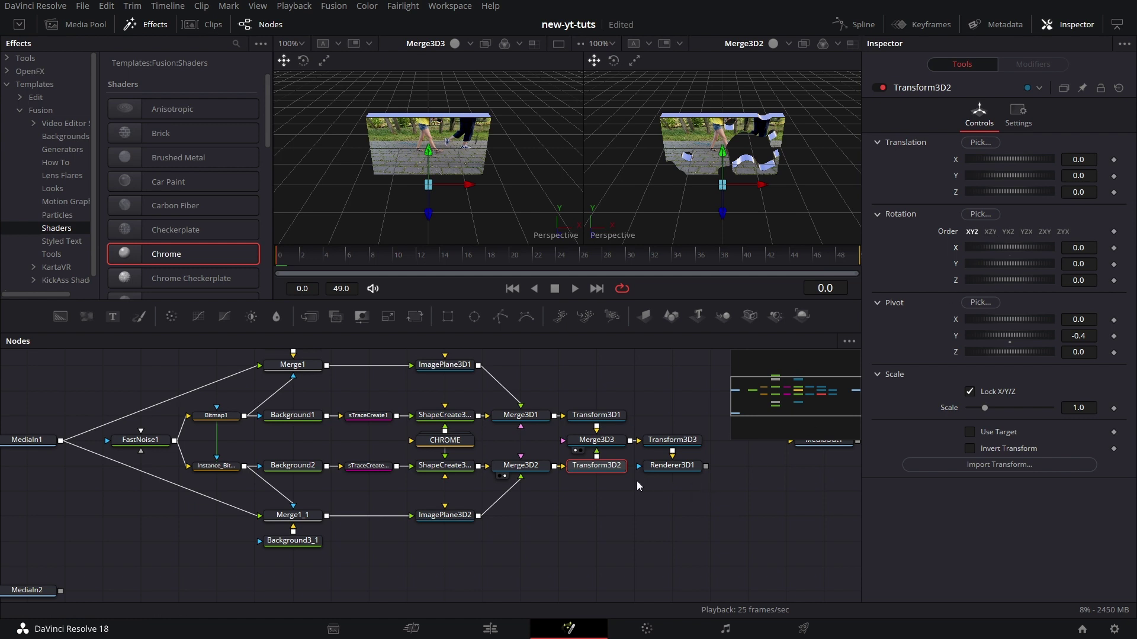
click(596, 415)
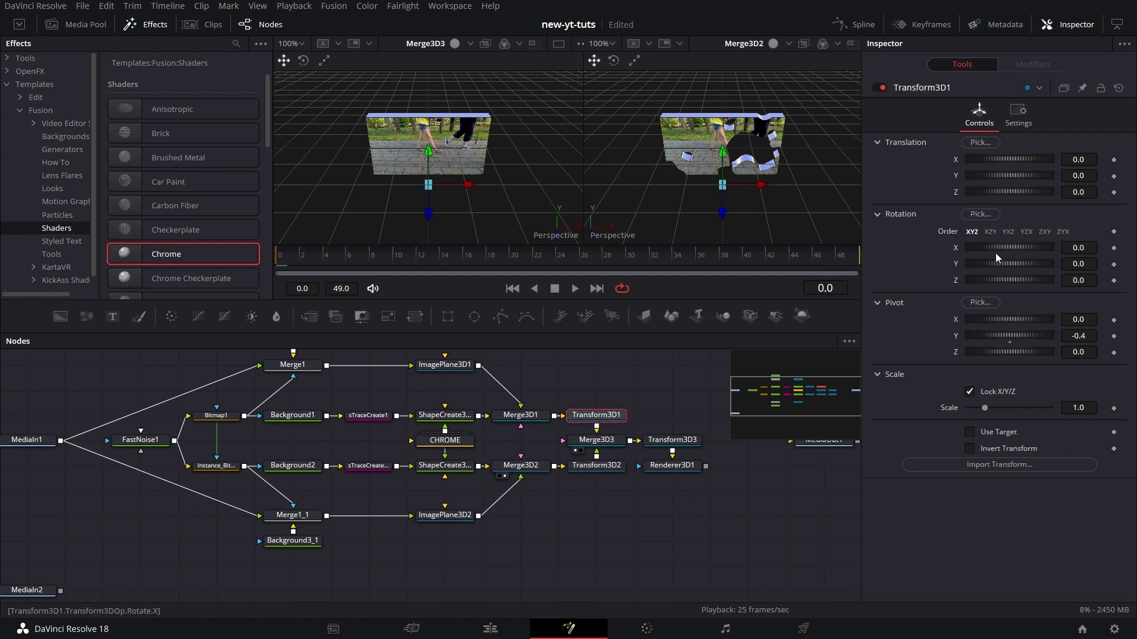
drag(996, 250, 994, 247)
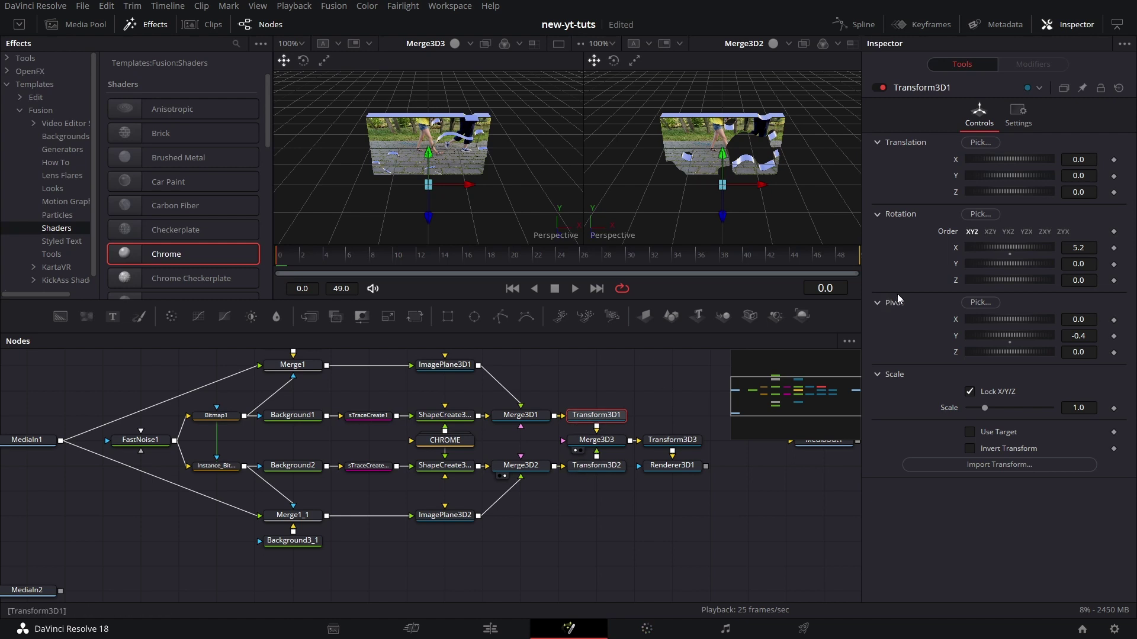
Drive Transform3D1's Rotation X with Anim Curves, using Easing with Sine in and out.
right_click(957, 248)
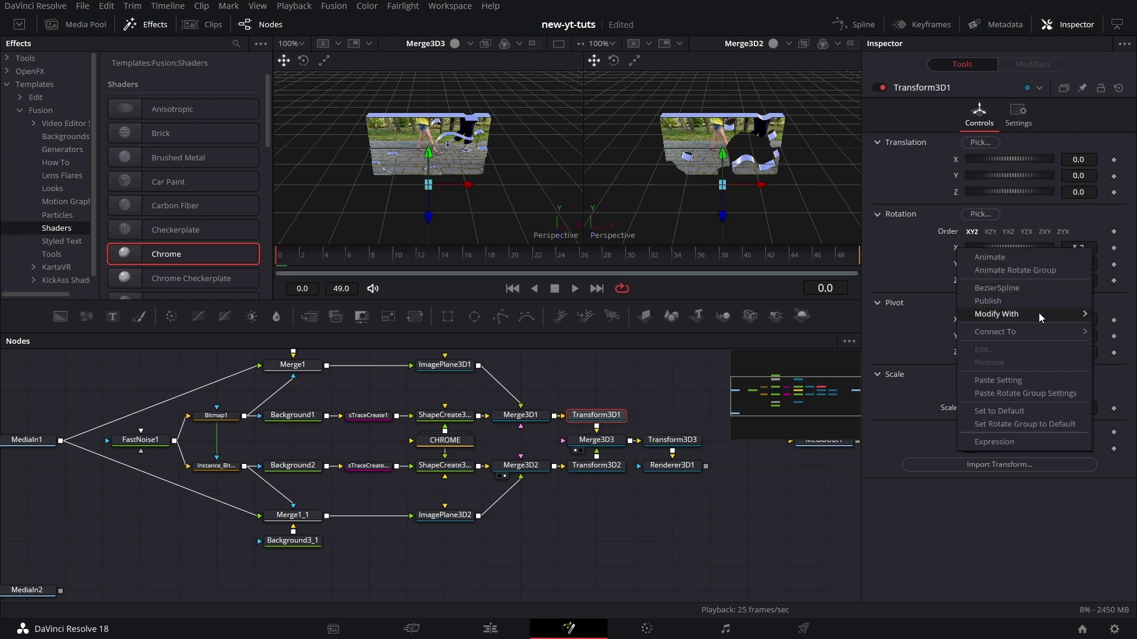
mouse_move(1038, 313)
click(920, 314)
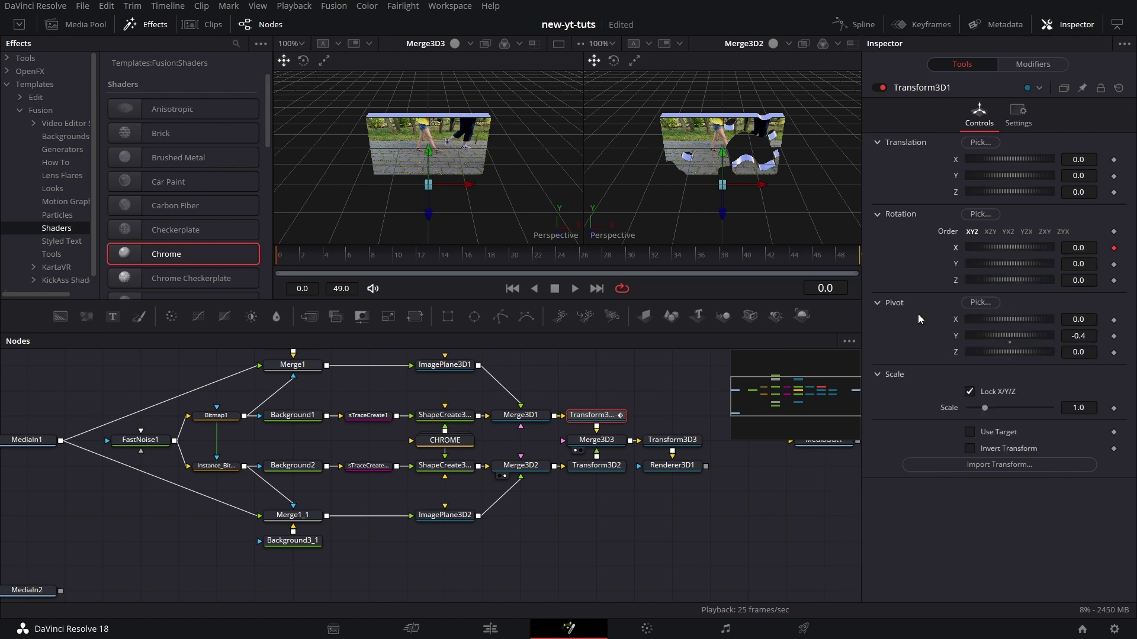
click(1036, 65)
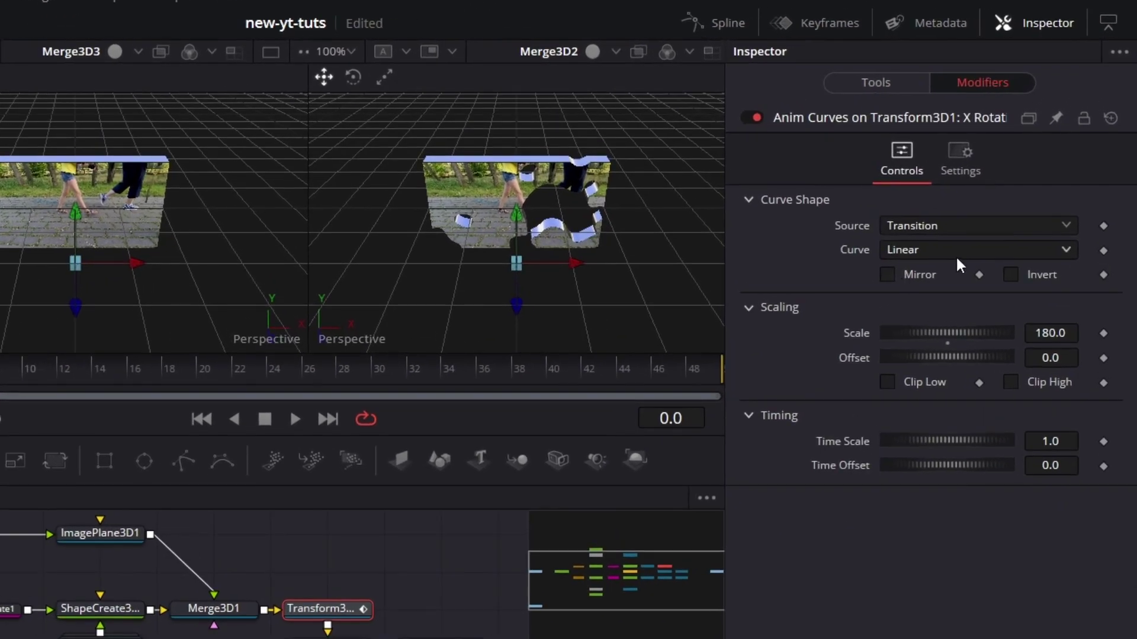
click(957, 259)
click(932, 298)
click(923, 276)
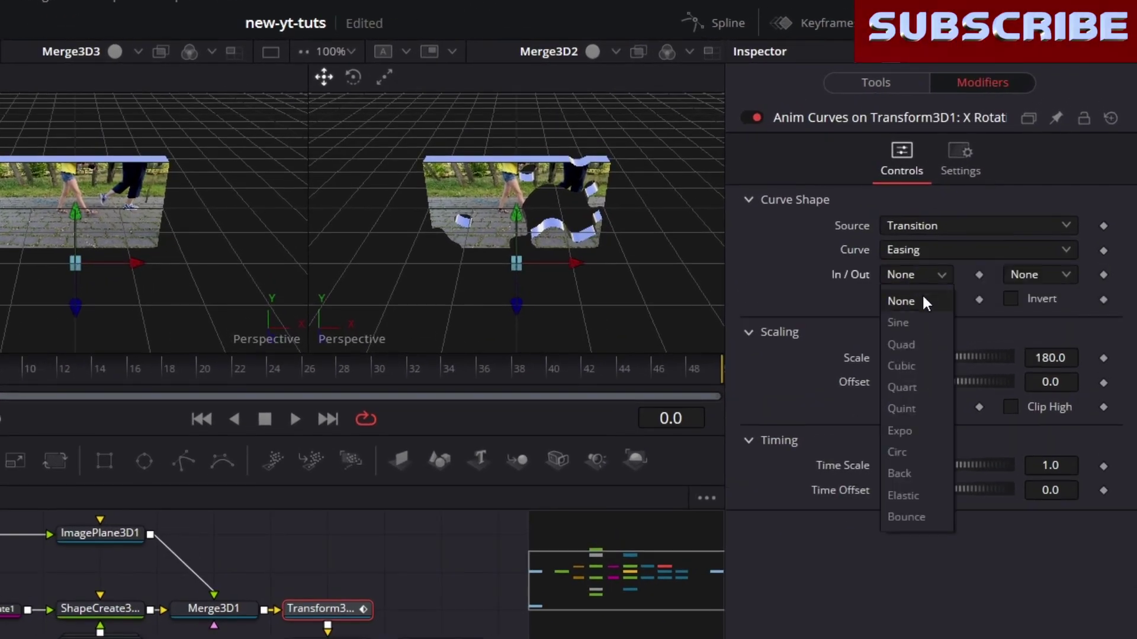
click(901, 322)
click(1039, 275)
click(1042, 323)
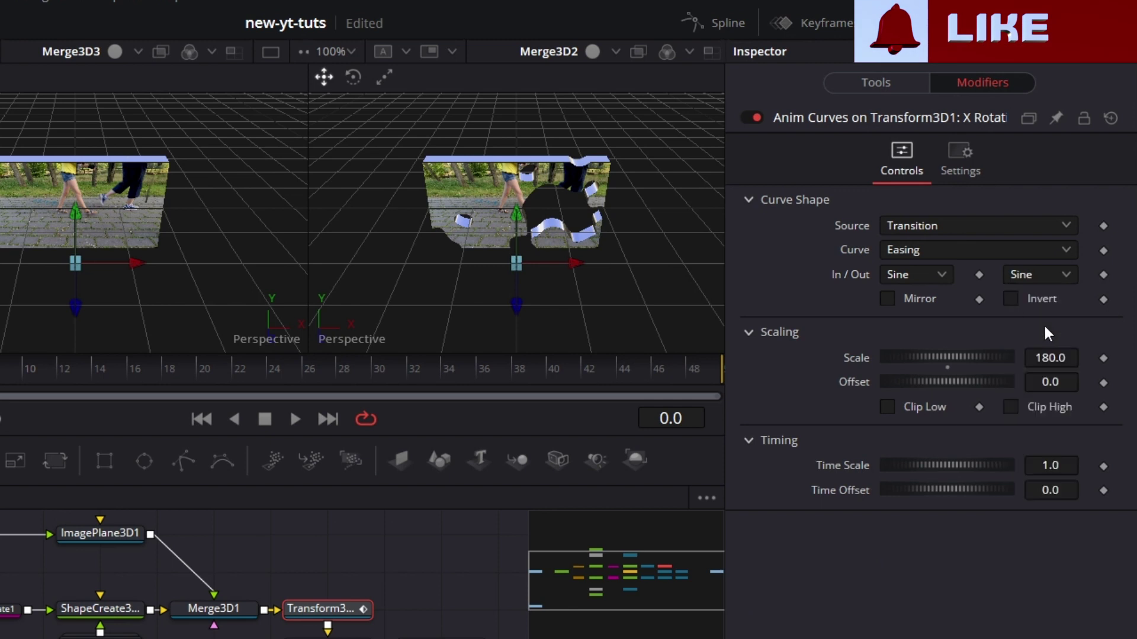
Set the anim curve Scale to 90 and Time Scale to 1.25.
click(1070, 357)
text(90)
key(Tab)
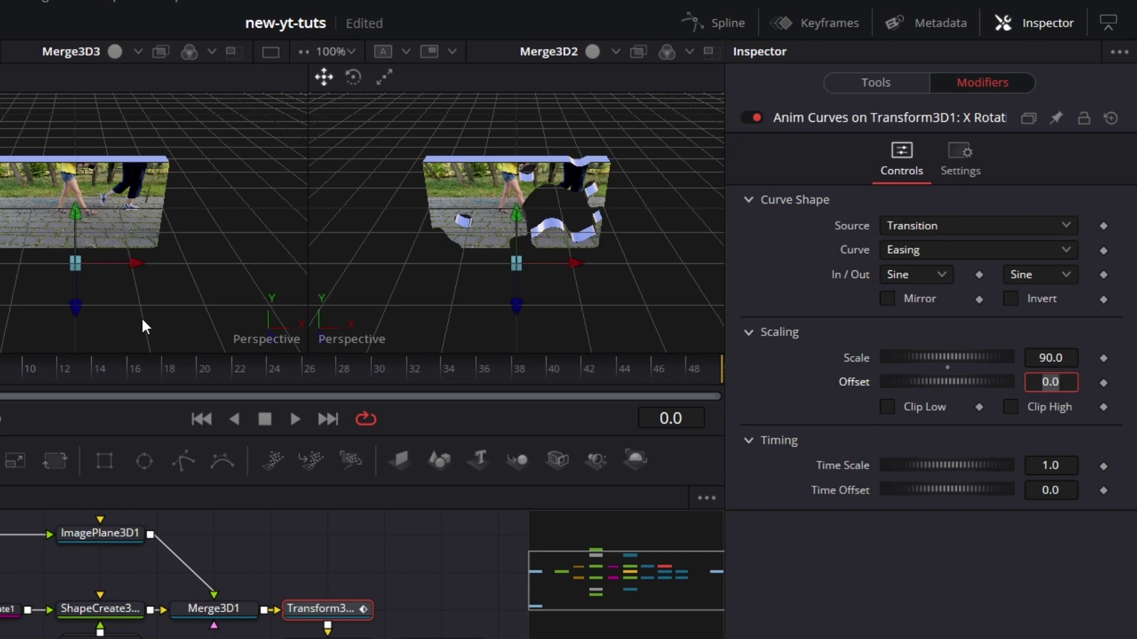
click(1067, 467)
text(1)
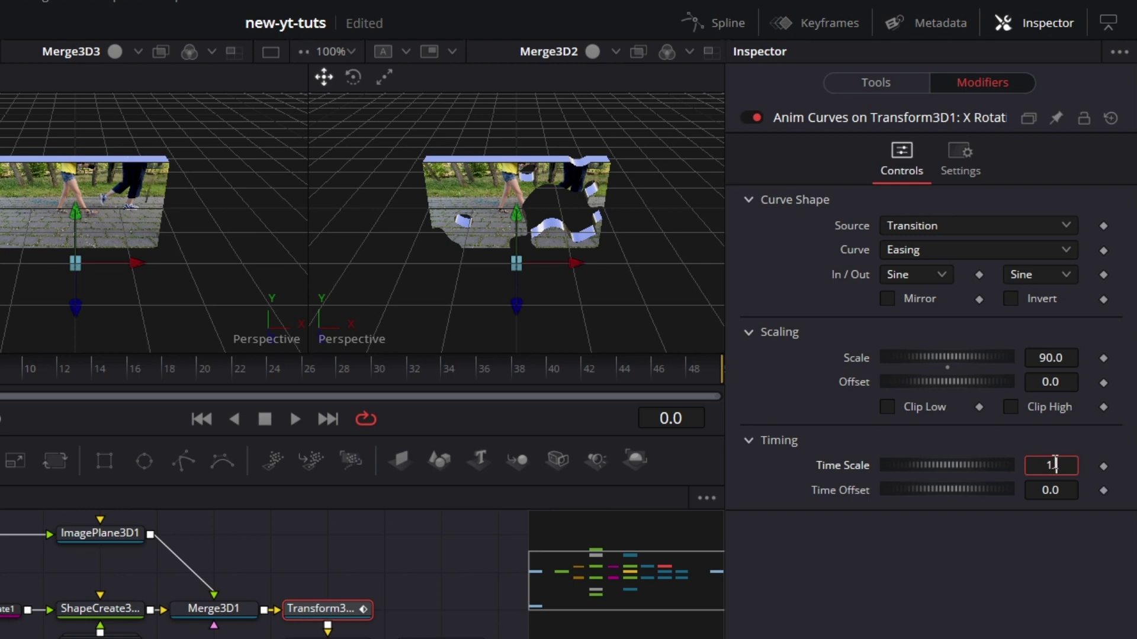
text(.25)
key(Tab)
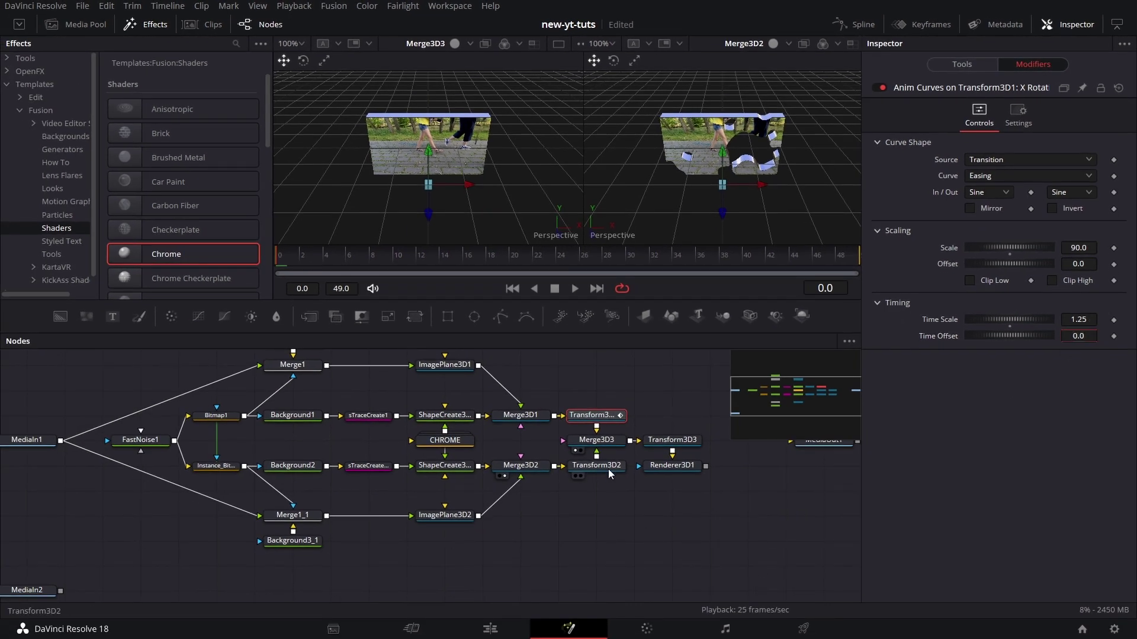
click(609, 469)
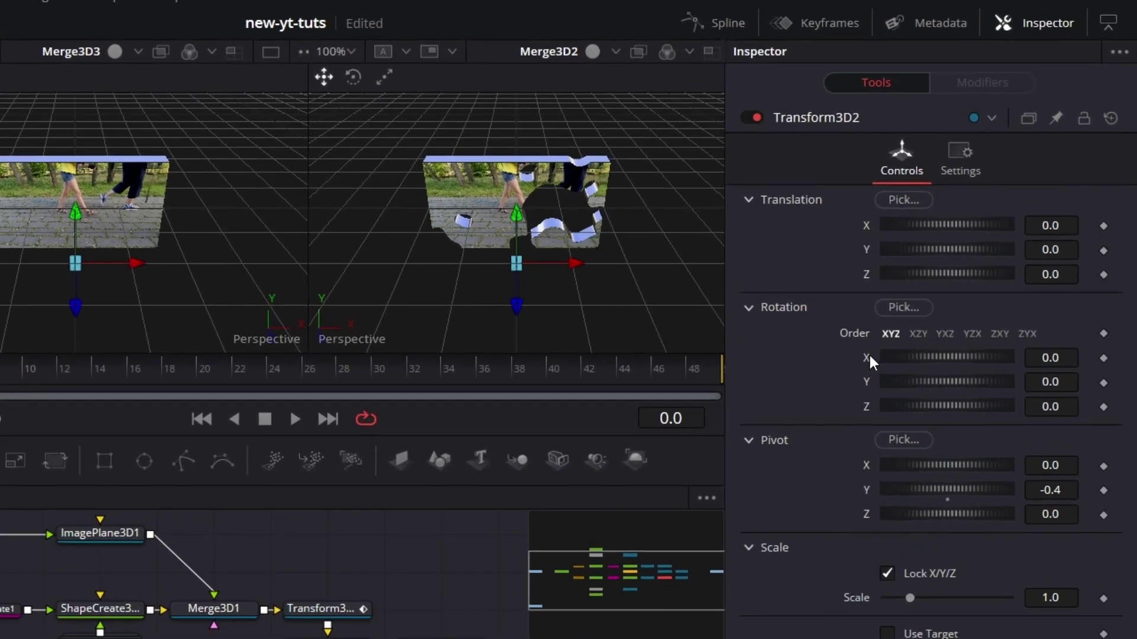
Attach an Anim Curves modifier to Transform3D2's Rotation X and set its Scale to 90.
right_click(958, 246)
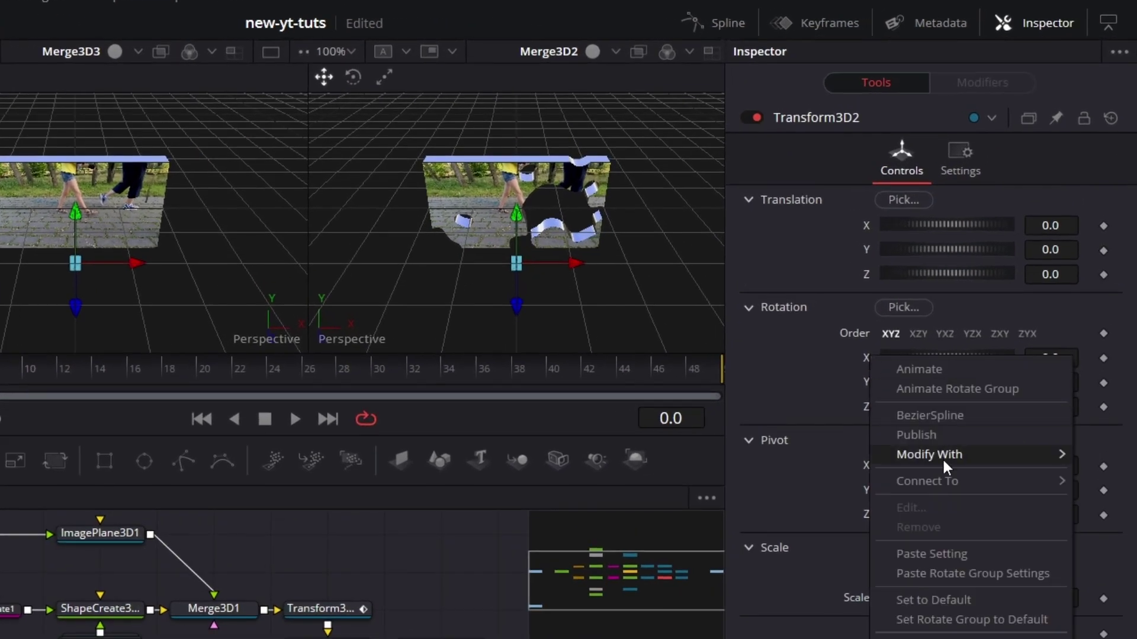
mouse_move(943, 457)
click(833, 455)
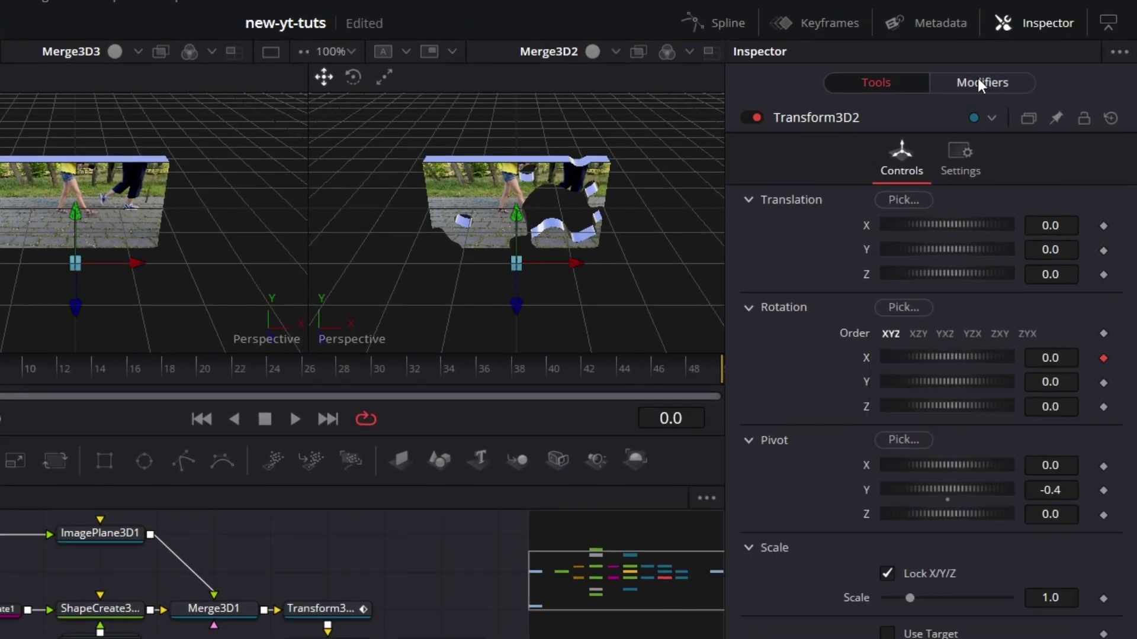
click(978, 78)
click(1072, 333)
text(90)
Use Easing with Sine in and out, Time Scale 1.25 and Time Offset 0.2.
click(973, 249)
click(924, 297)
click(926, 274)
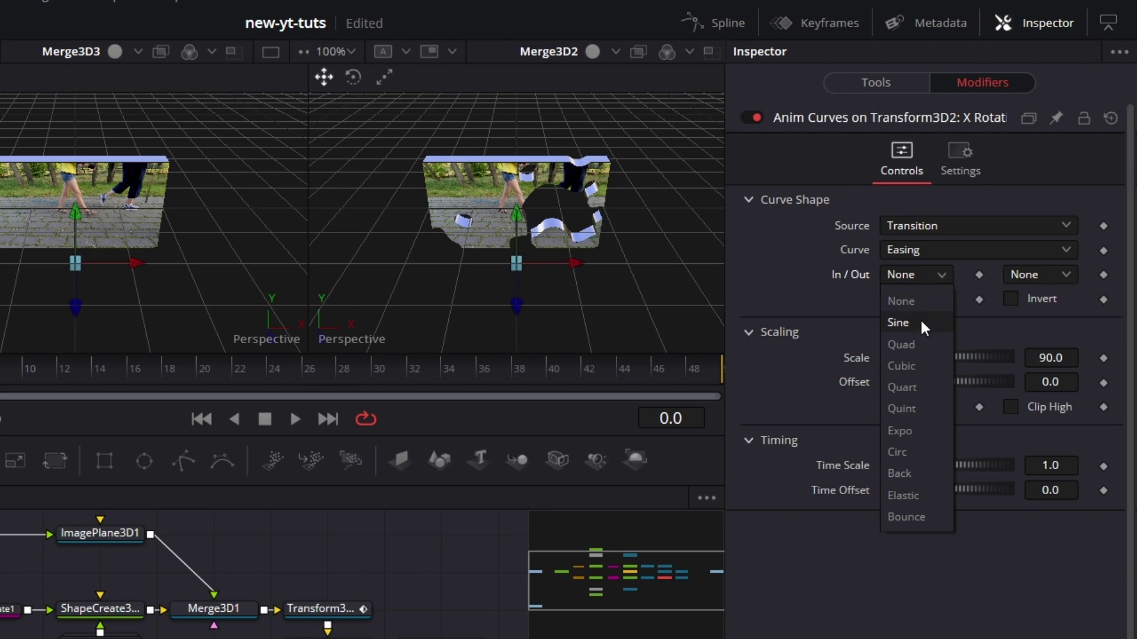
click(898, 322)
click(1046, 274)
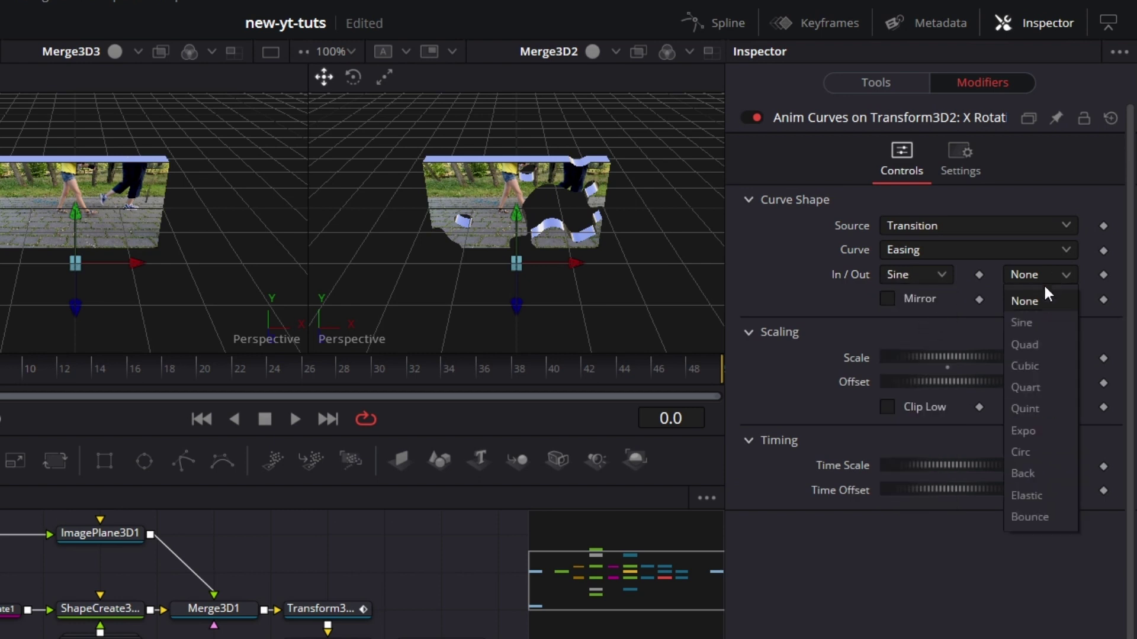
click(1036, 319)
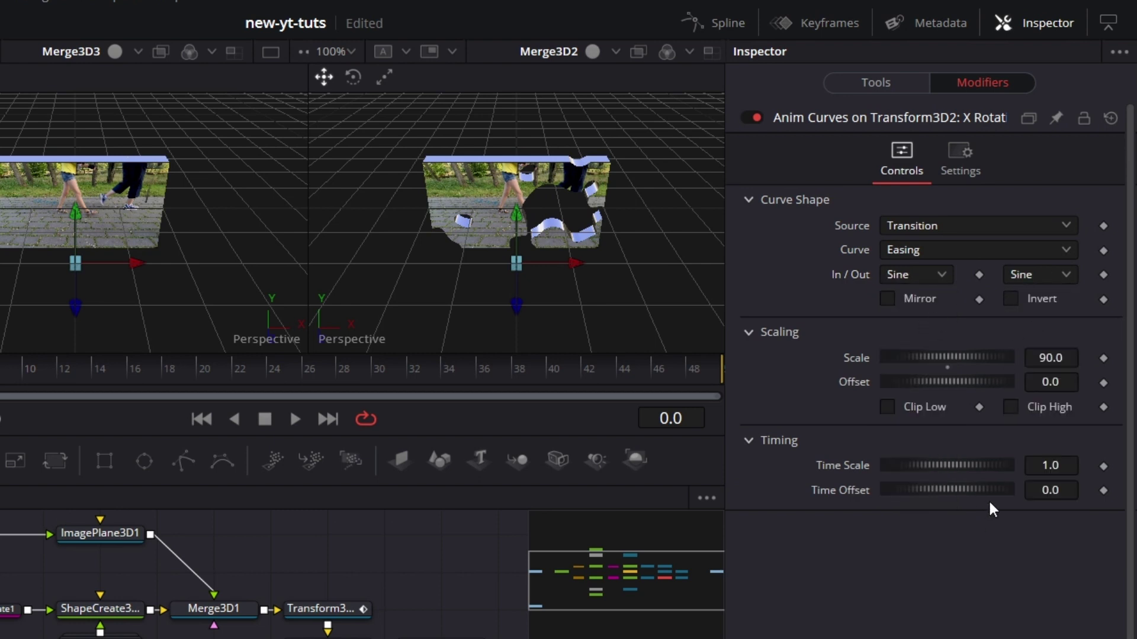
click(1063, 467)
text(1.25)
click(1064, 495)
text(0)
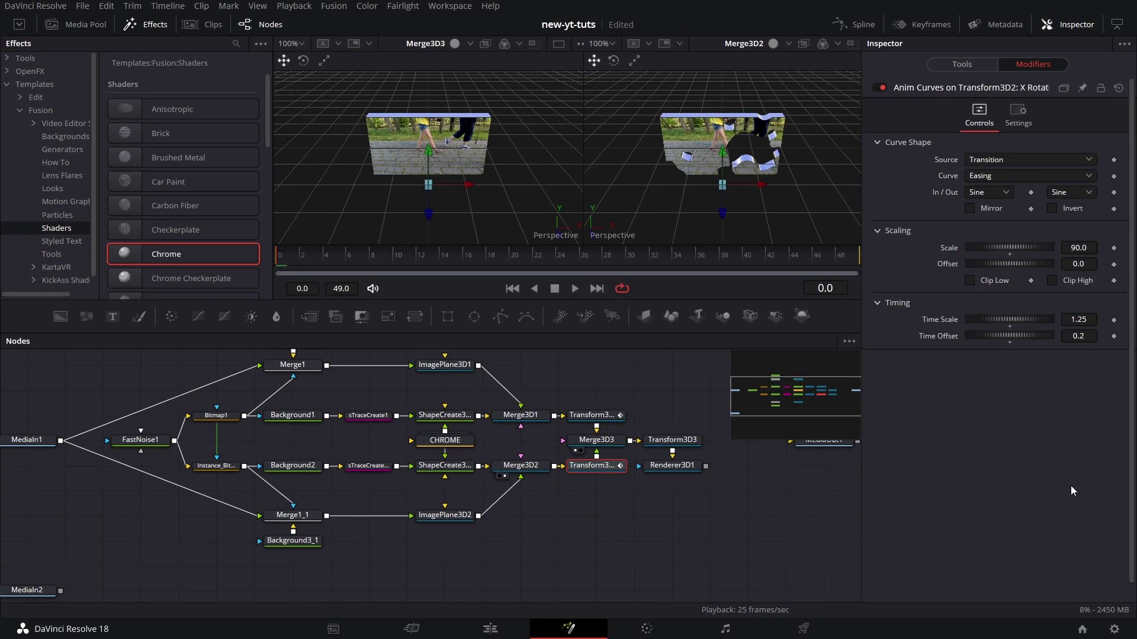
Show Renderer3D1's output in the right viewer and hide the Effects library.
click(686, 470)
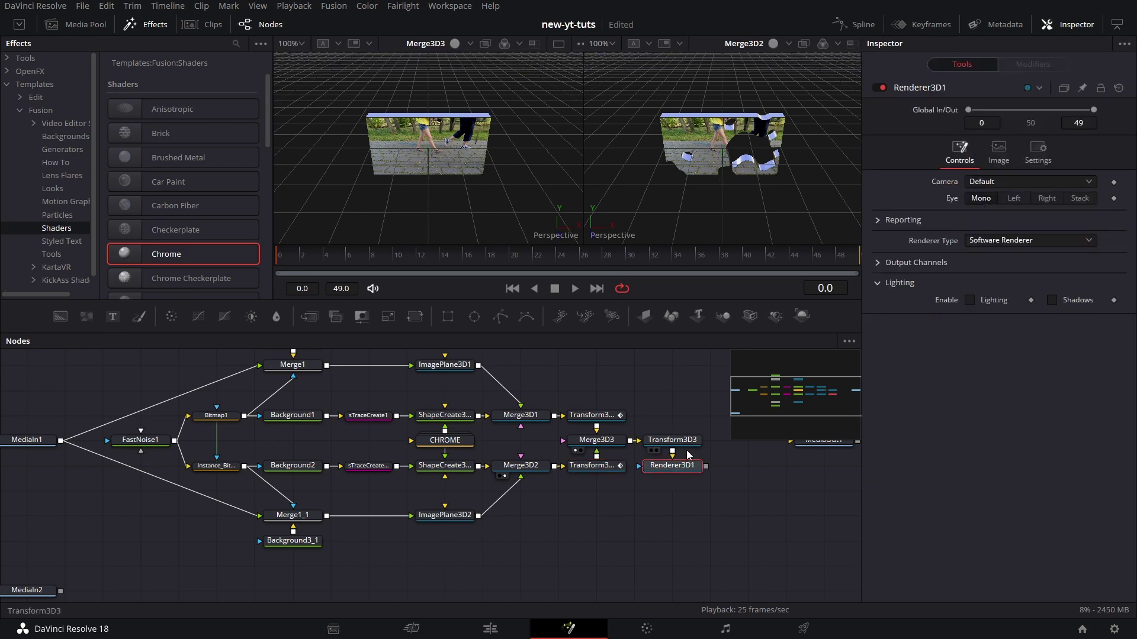
drag(685, 465, 747, 212)
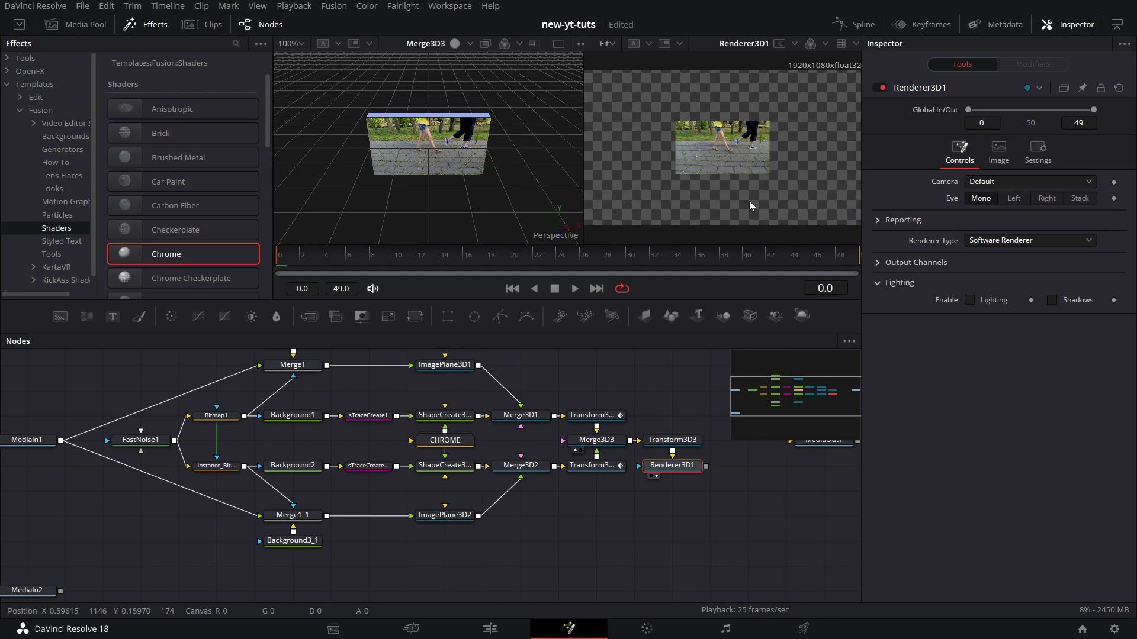
click(151, 25)
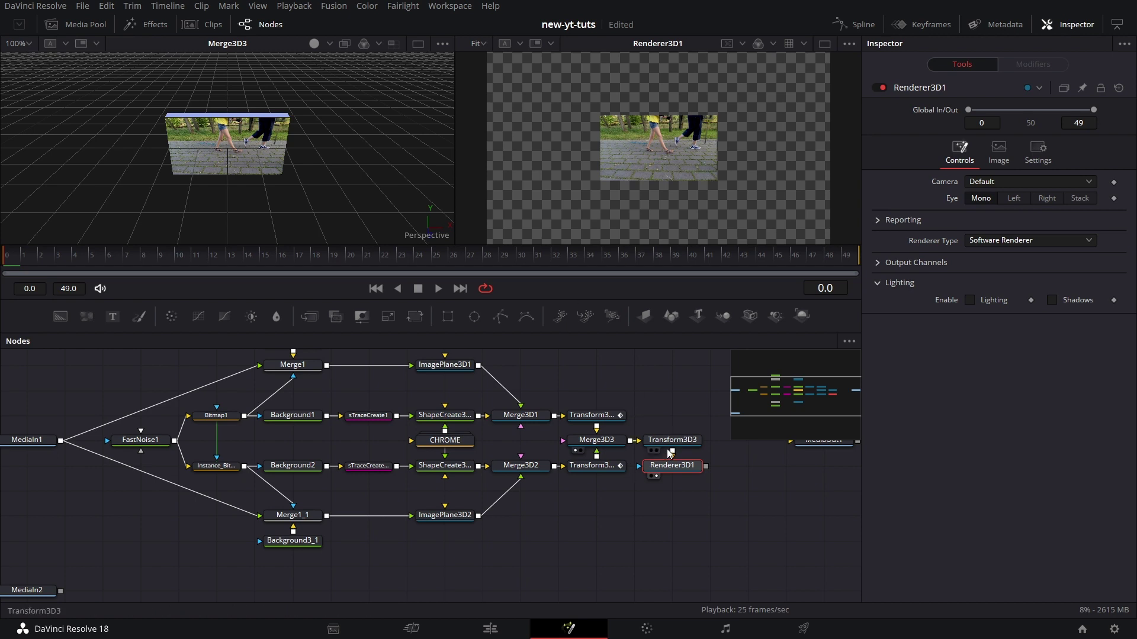
Set Transform3D3's Translation Z to 1.321 and play back the transition.
click(685, 443)
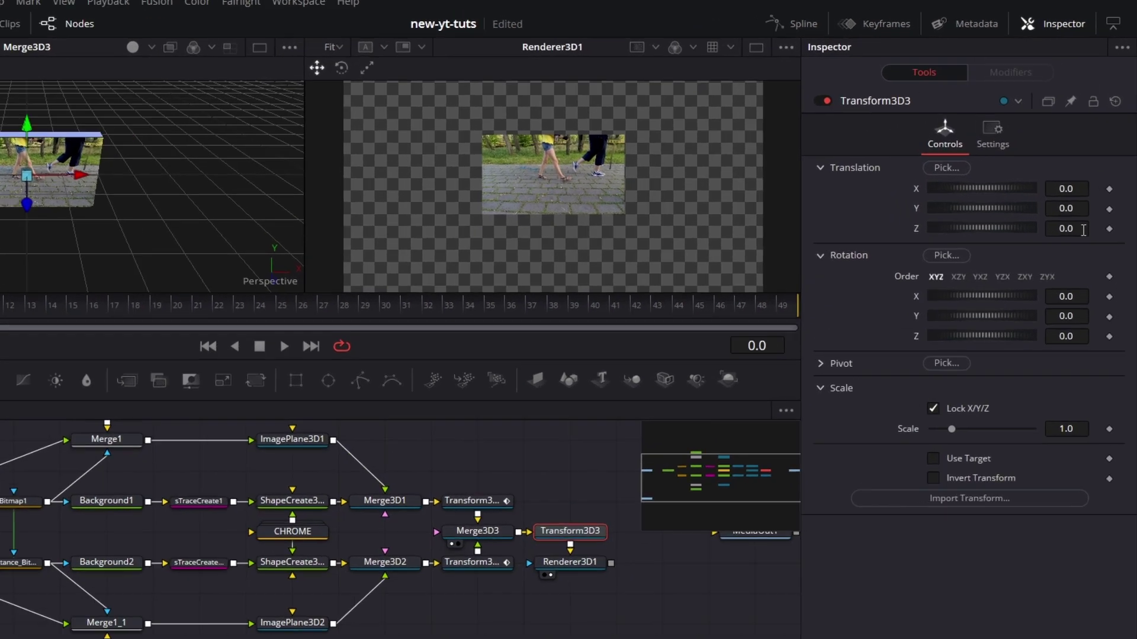
text(1.321)
key(Tab)
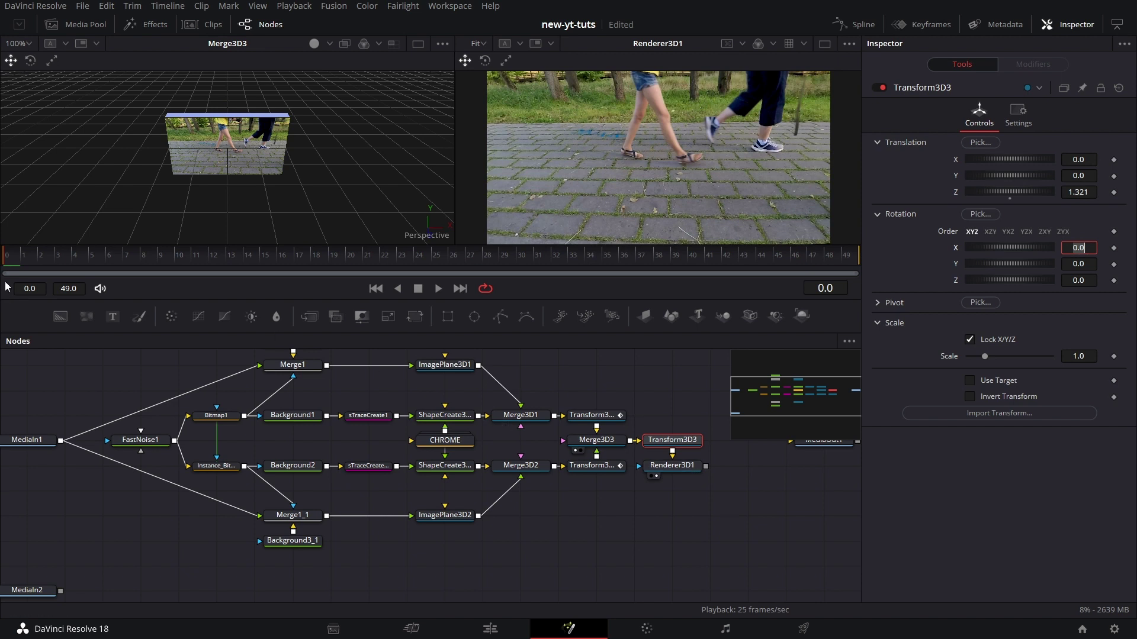
click(438, 288)
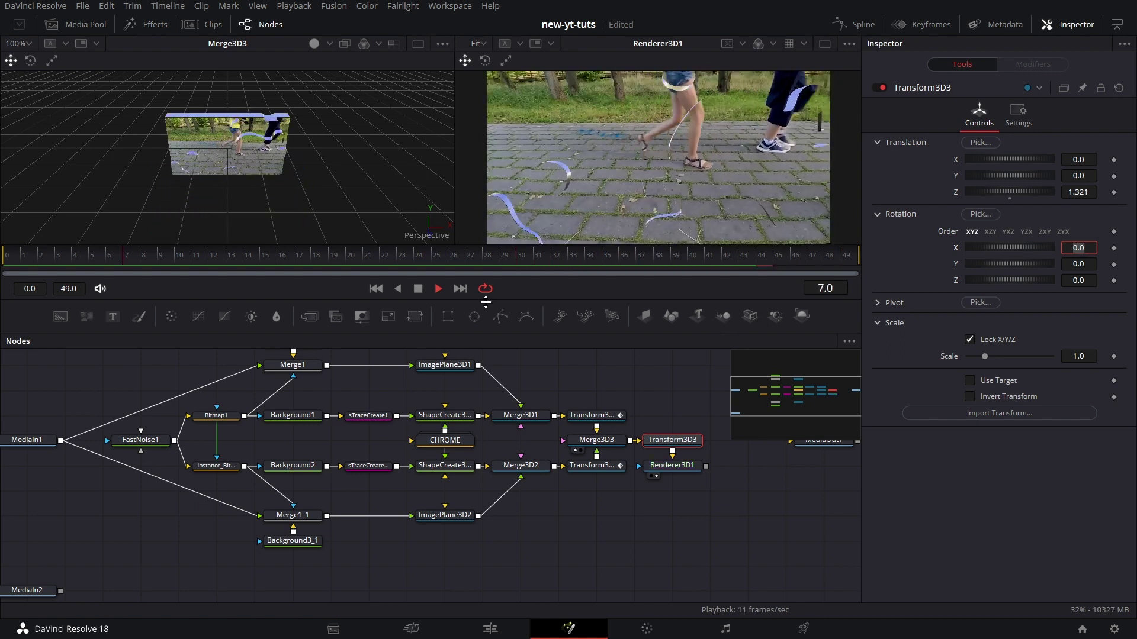
click(417, 288)
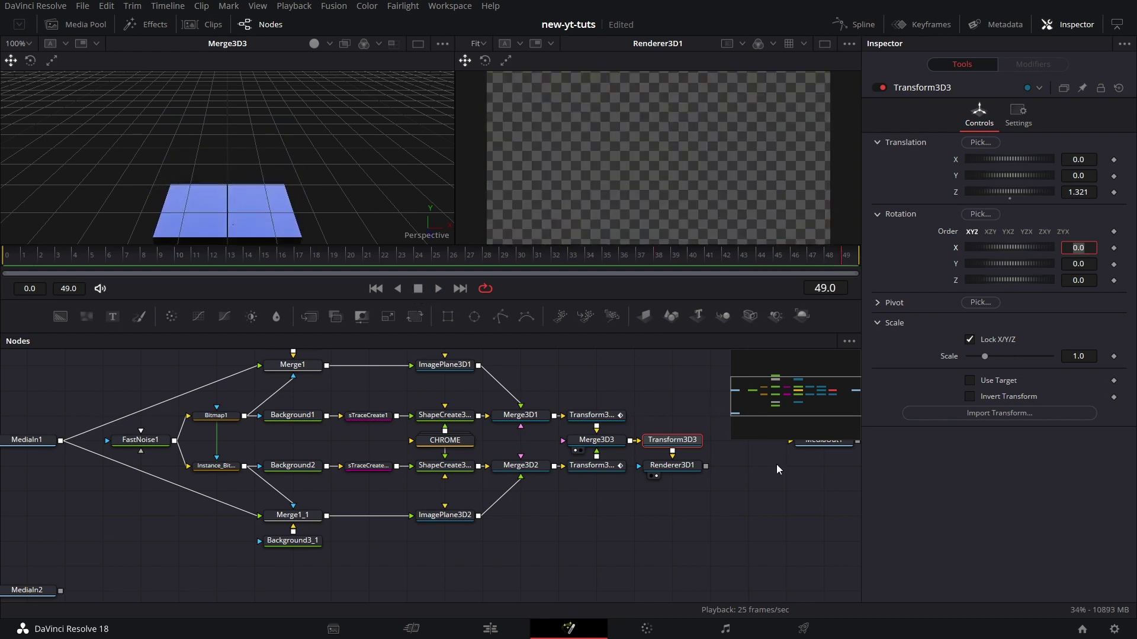
Give Transform3D2's X-rotation curve a Time Offset of 0.3, then play and stop the preview.
click(604, 417)
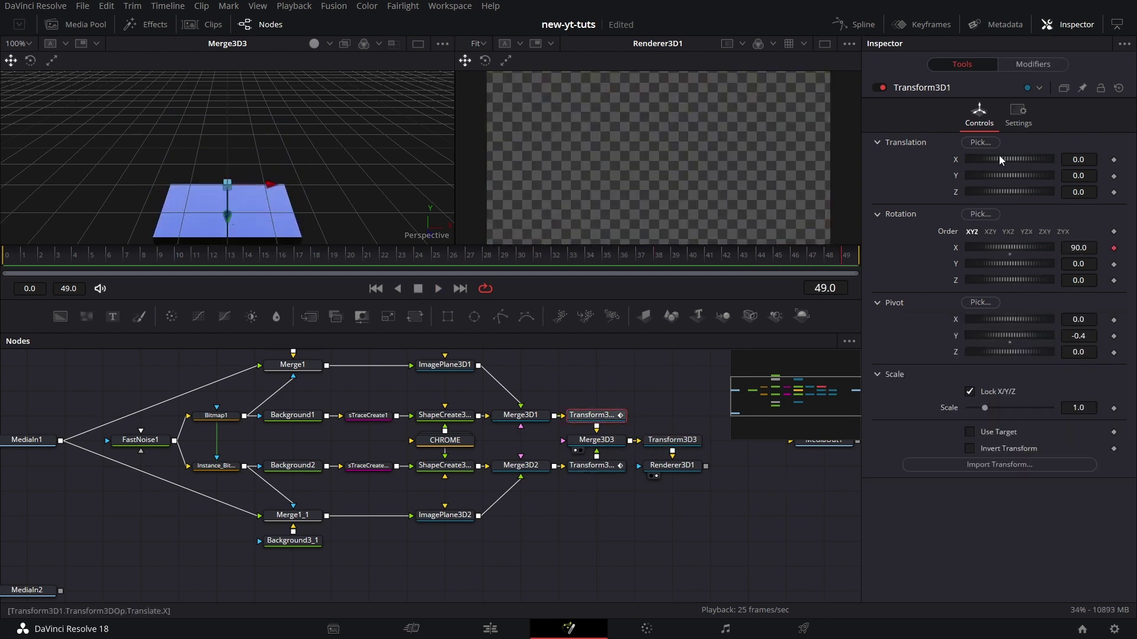
click(1054, 62)
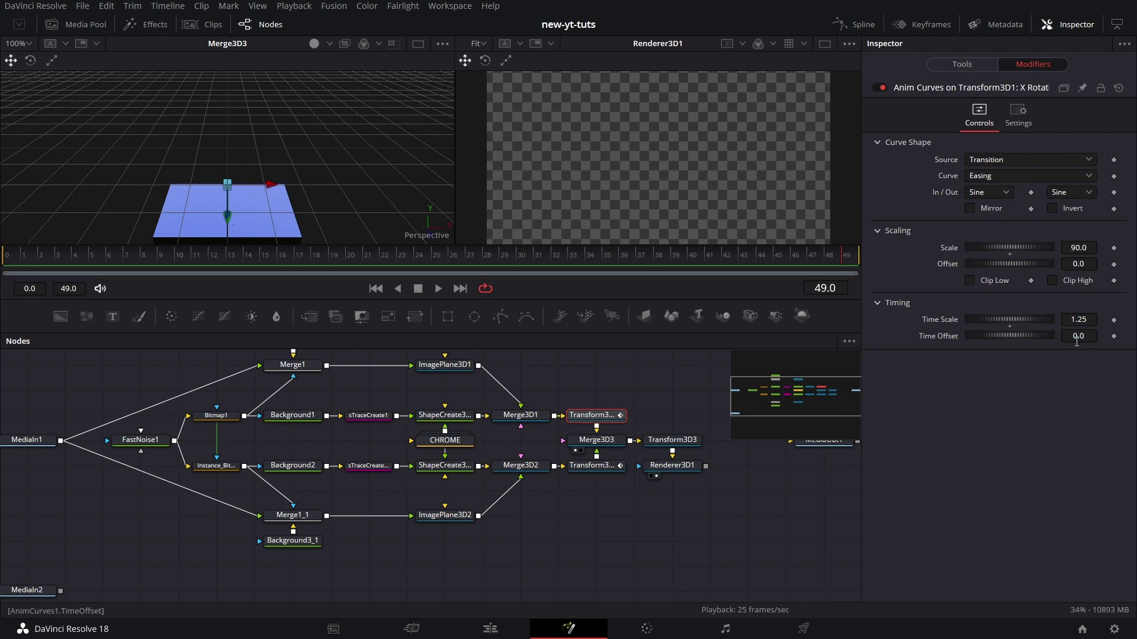
click(592, 467)
click(1078, 336)
text(0.3)
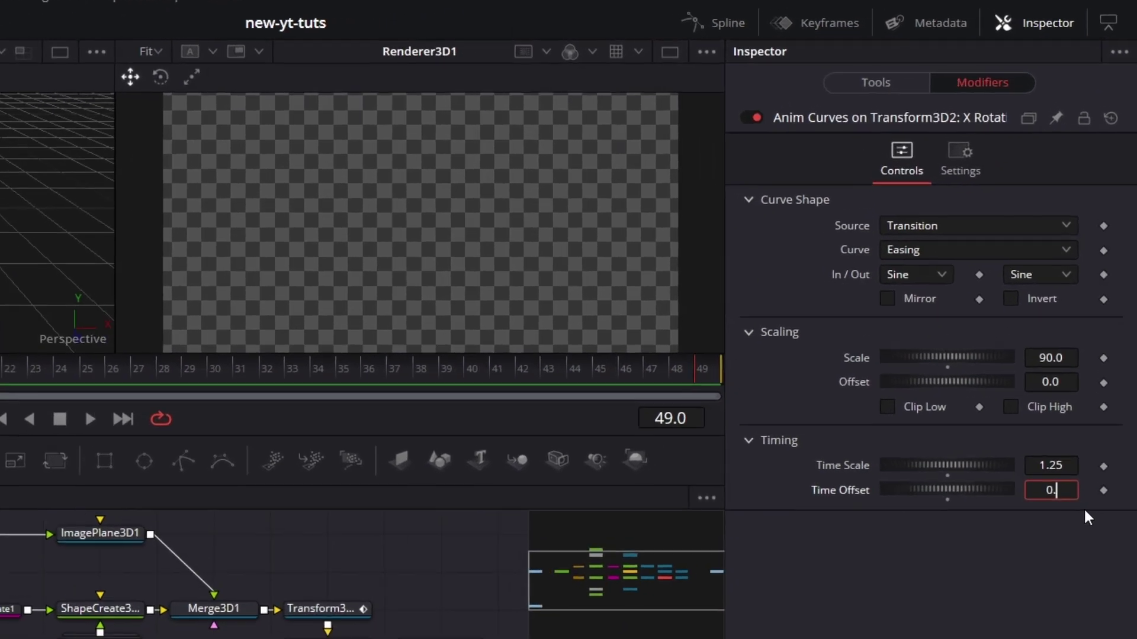
key(Tab)
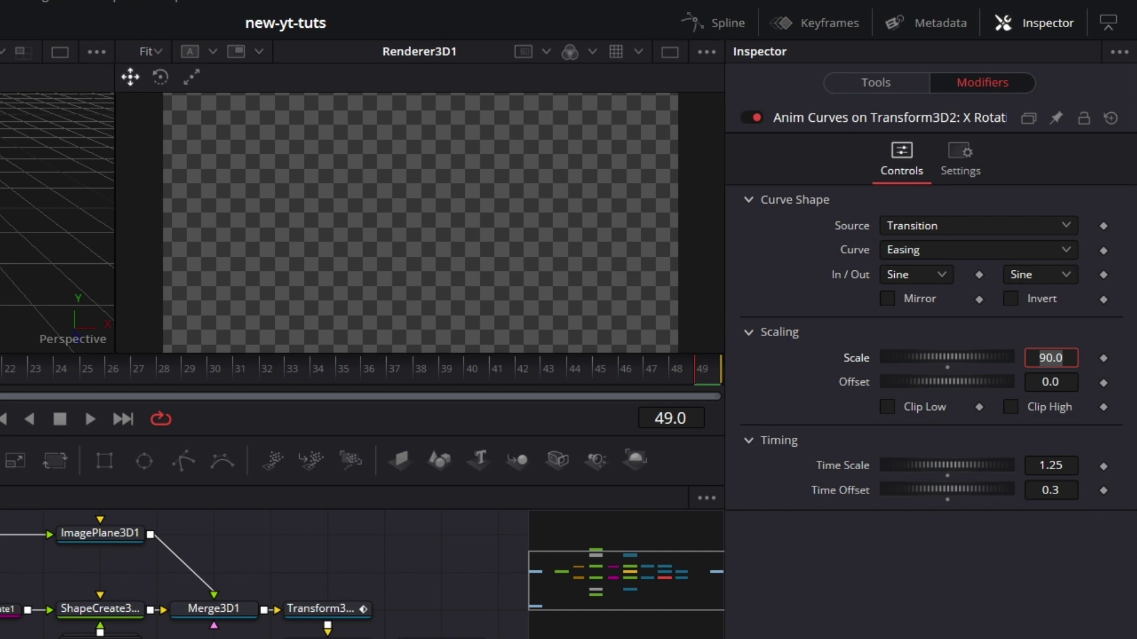
click(92, 421)
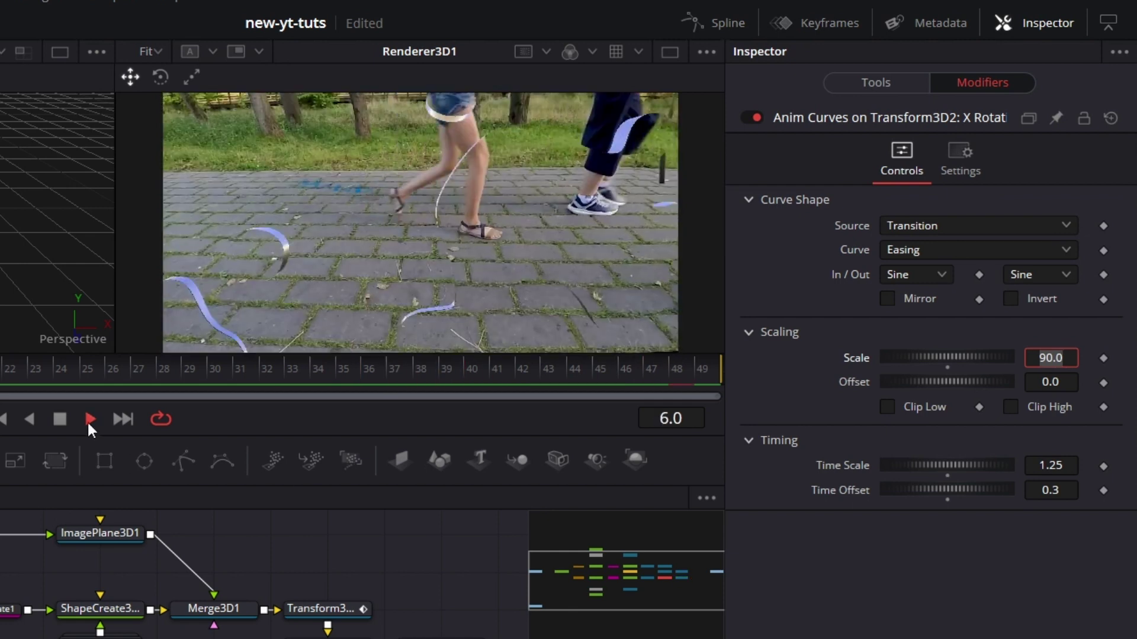
click(59, 419)
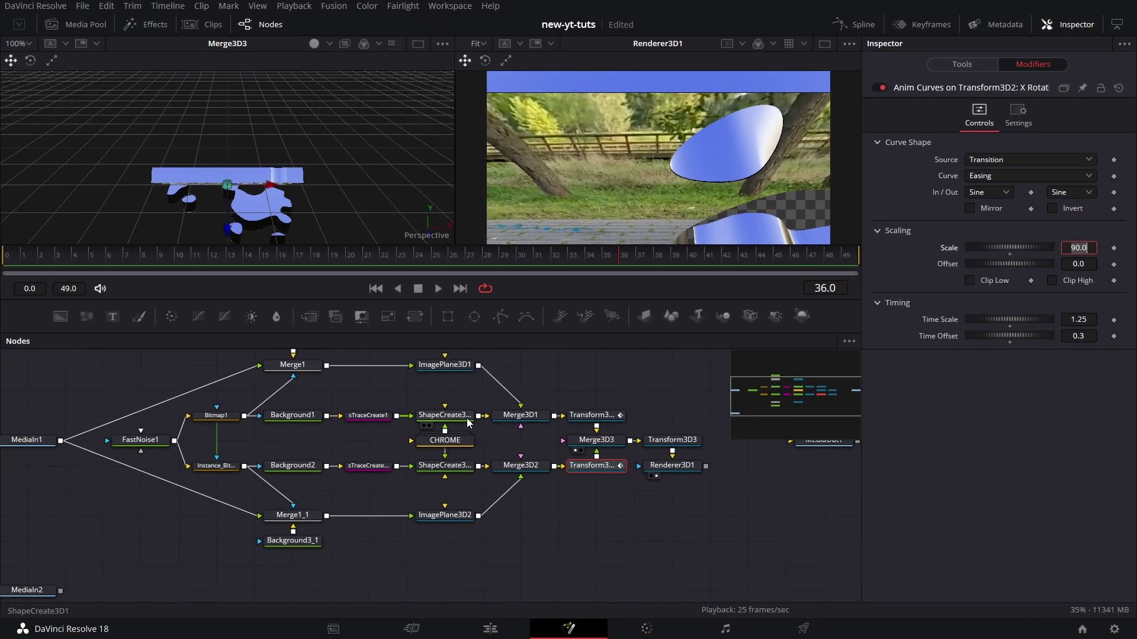
Set the Extrude depth of both ShapeCreate3D1 and ShapeCreate3D1_1 to 0.05.
click(463, 421)
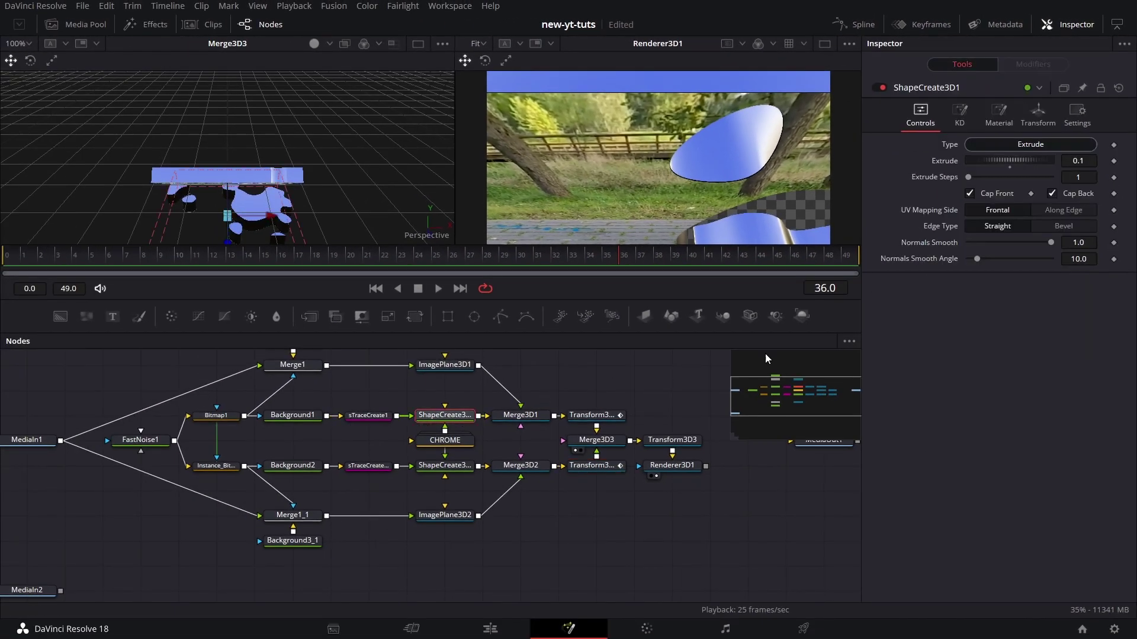
click(1088, 160)
key(BackSpace)
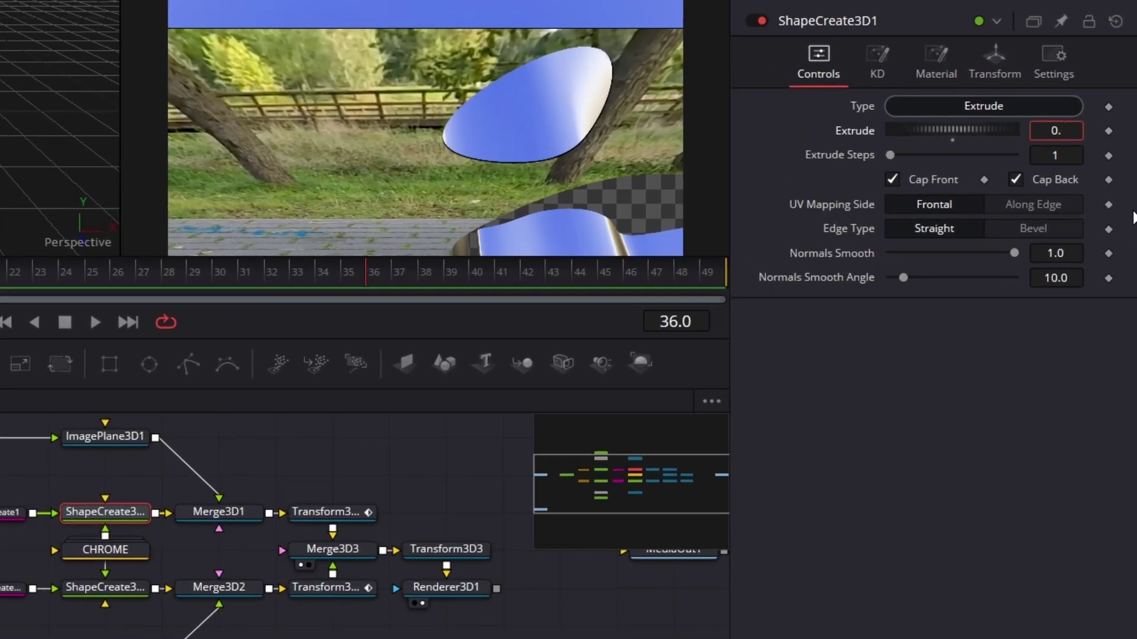
text(05)
key(Tab)
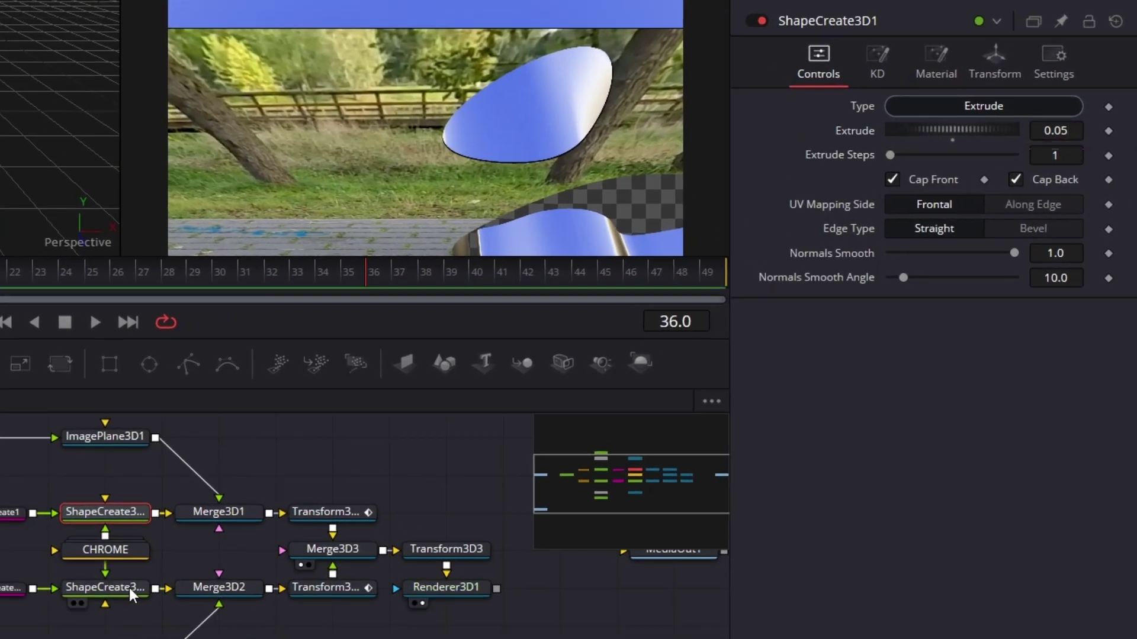
click(129, 588)
click(1069, 134)
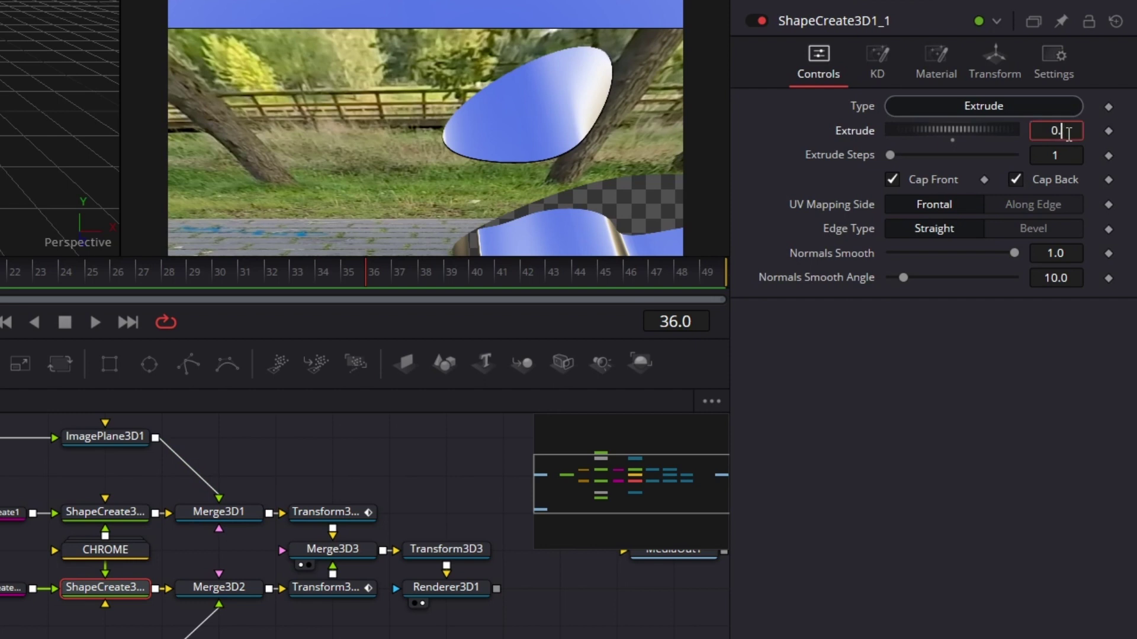
key(Tab)
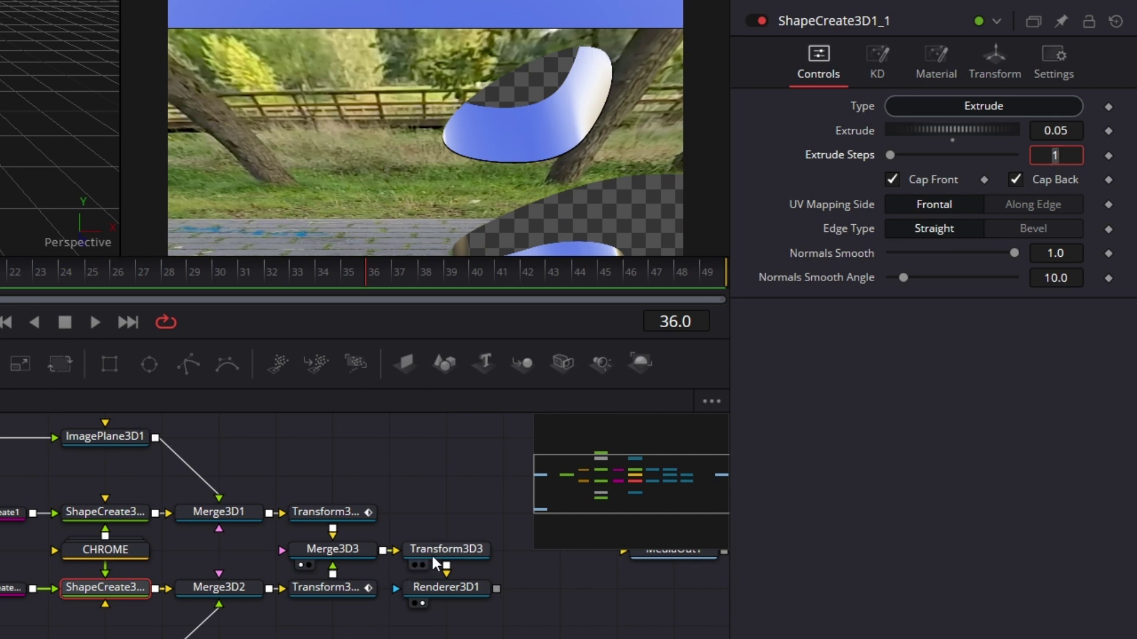
Change Transform3D2's X-rotation curve Time Offset to 0.35 and play the comp.
click(346, 586)
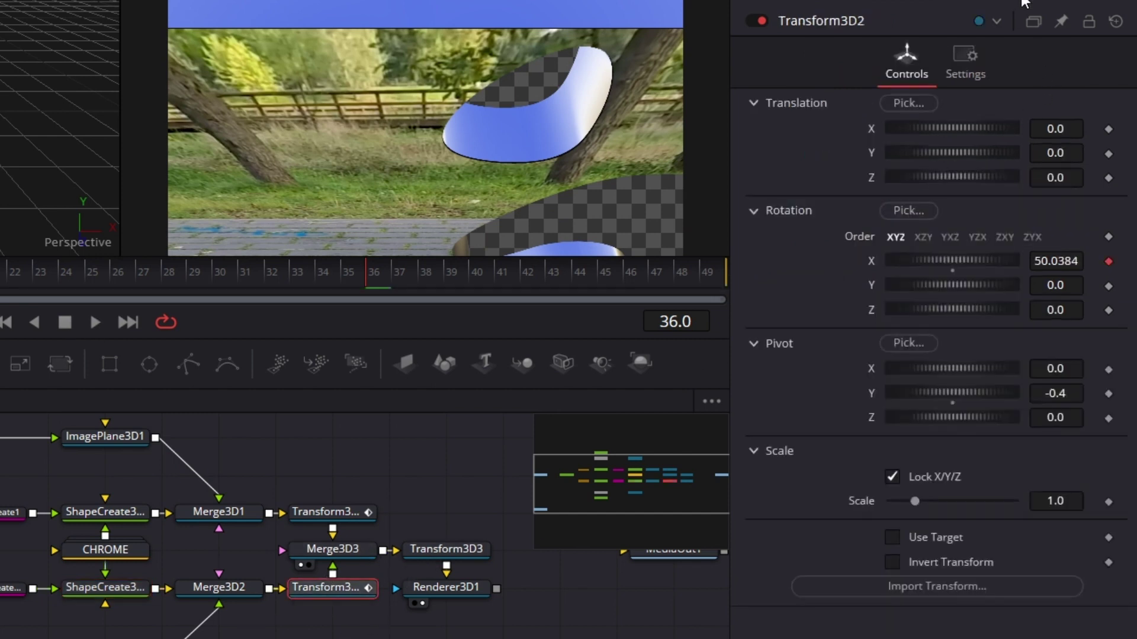
click(996, 21)
click(1069, 395)
text(5)
key(Tab)
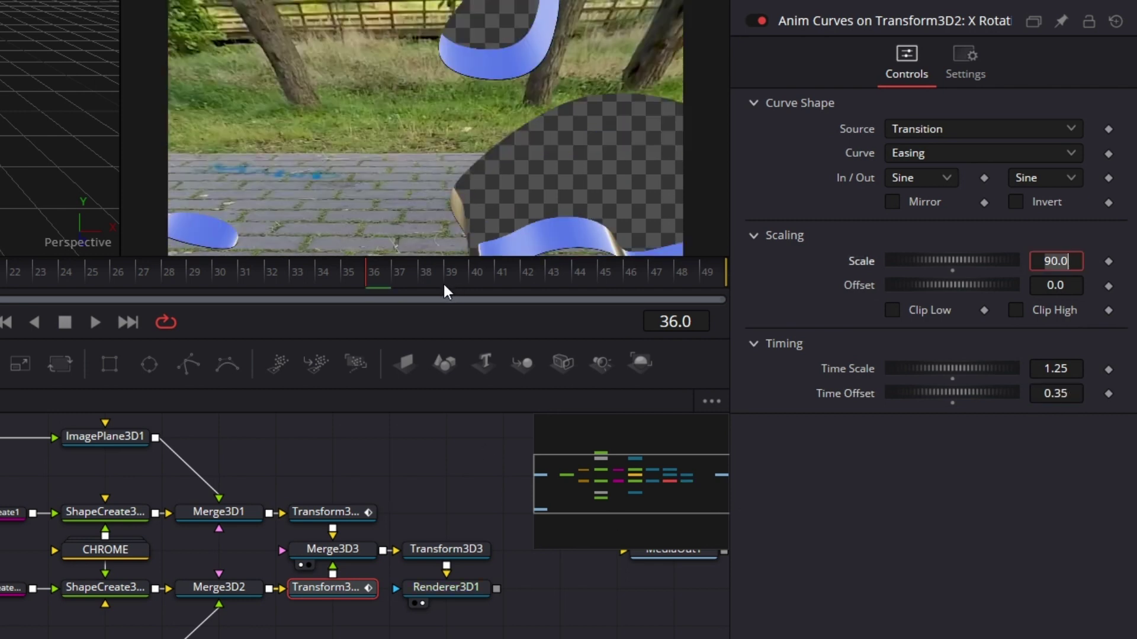
key(space)
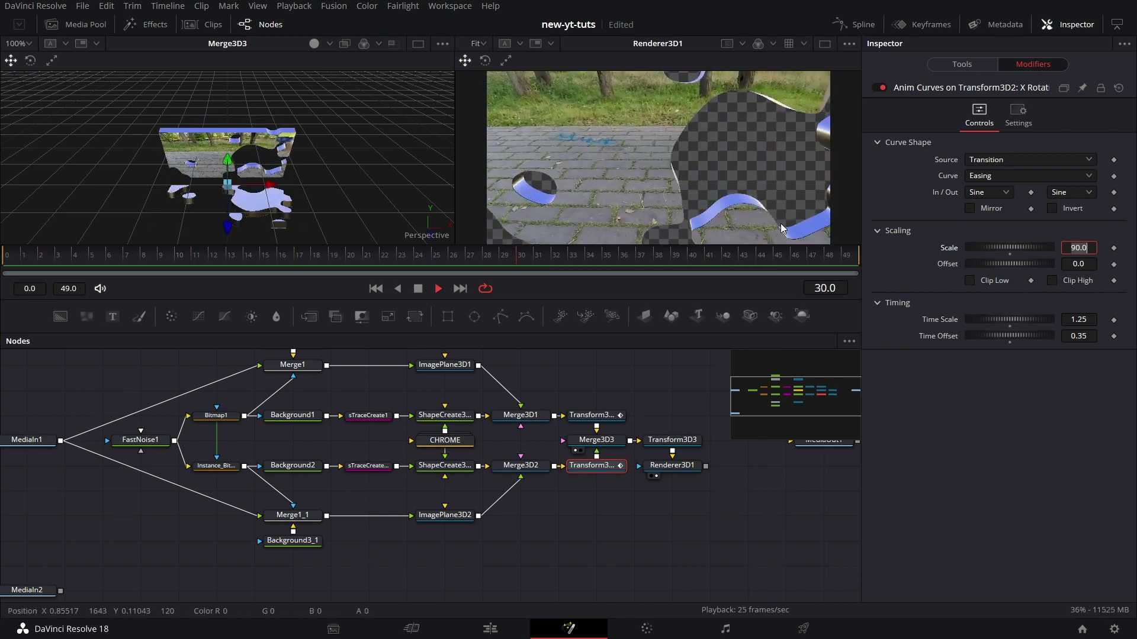
Add a Merge2 node with Renderer3D1 as background and MediaIn2 as foreground.
click(418, 289)
drag(681, 516, 672, 473)
drag(318, 321, 671, 525)
drag(701, 444, 737, 482)
drag(639, 508, 685, 556)
drag(56, 569, 675, 569)
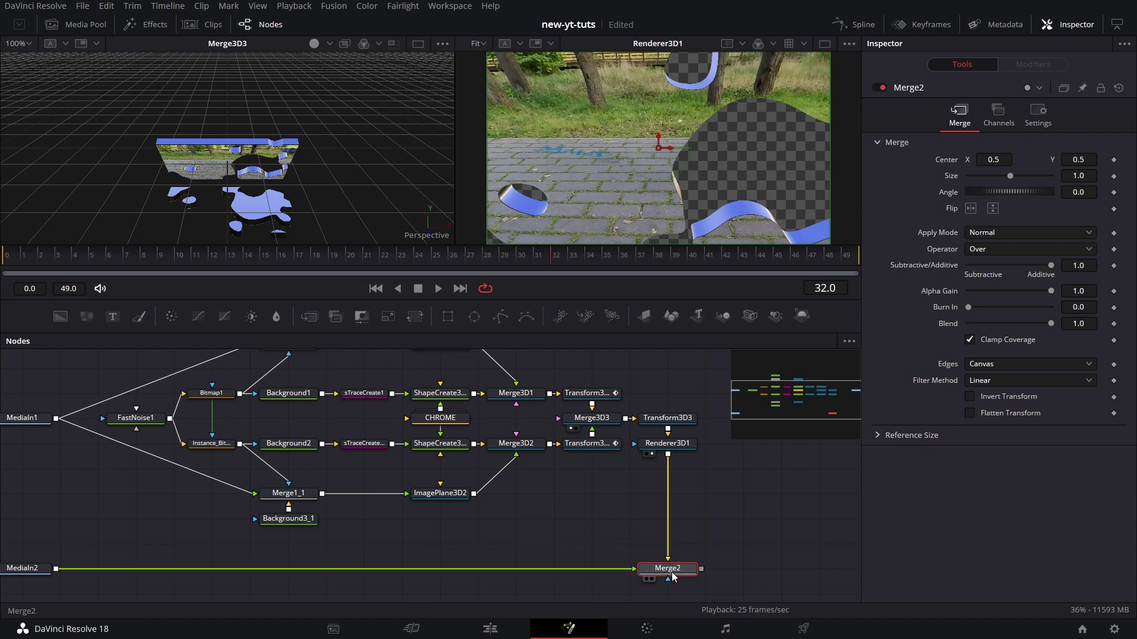
Swap Merge2's inputs and show its result in the right viewer.
right_click(677, 578)
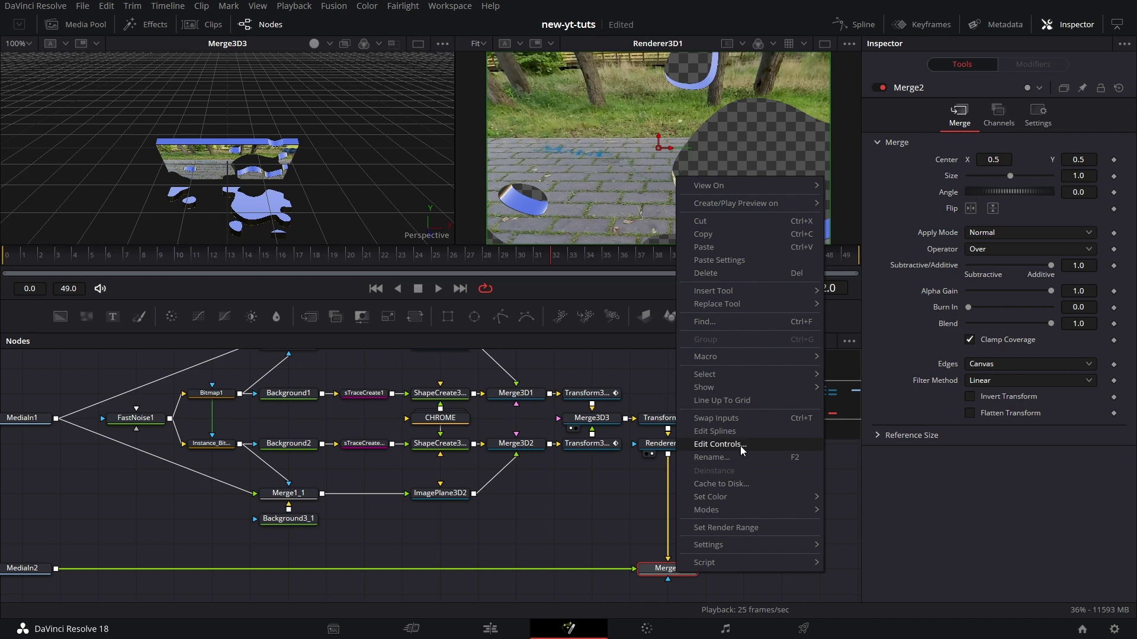
click(749, 422)
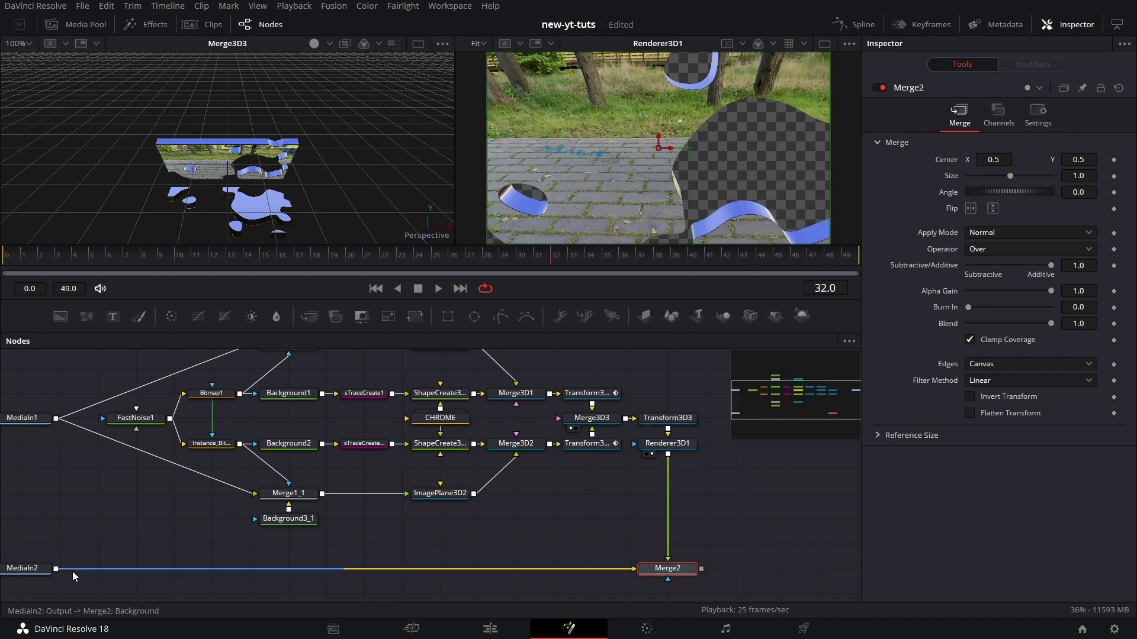
drag(667, 568, 805, 161)
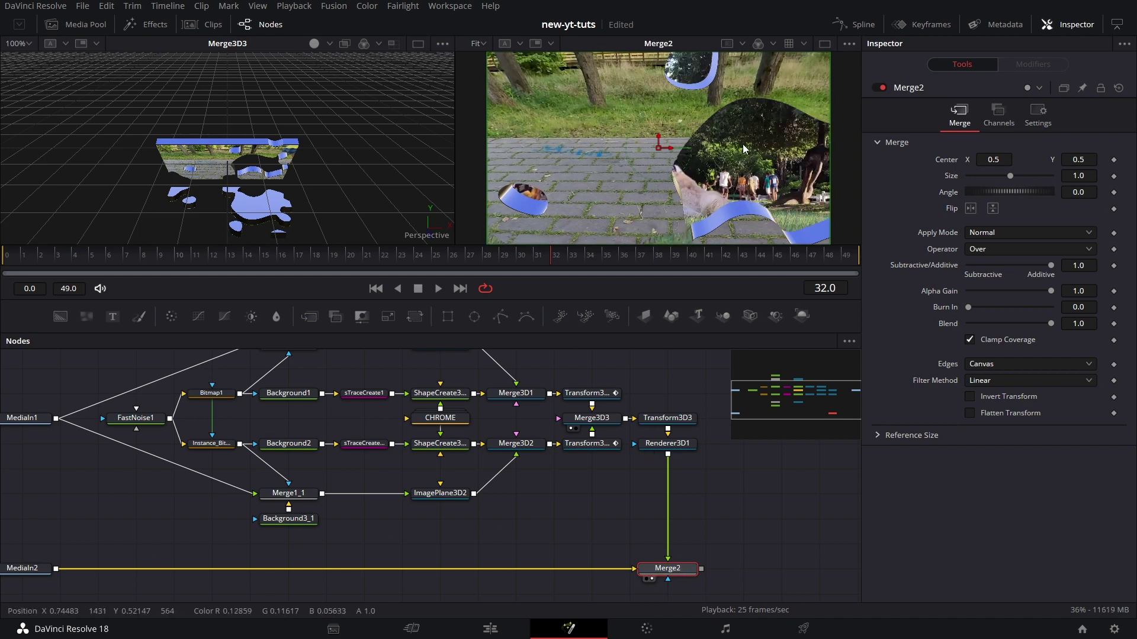
Move MediaOut1 beside Merge2 and connect Merge2's output to it.
drag(739, 564, 770, 567)
drag(747, 504, 737, 493)
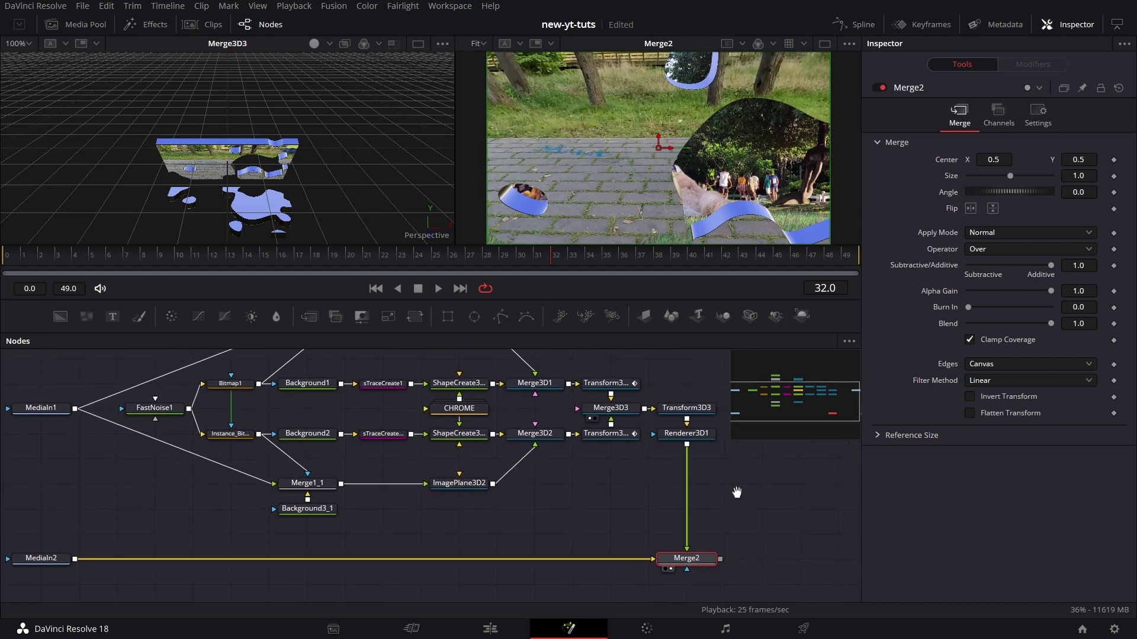
drag(701, 566, 616, 563)
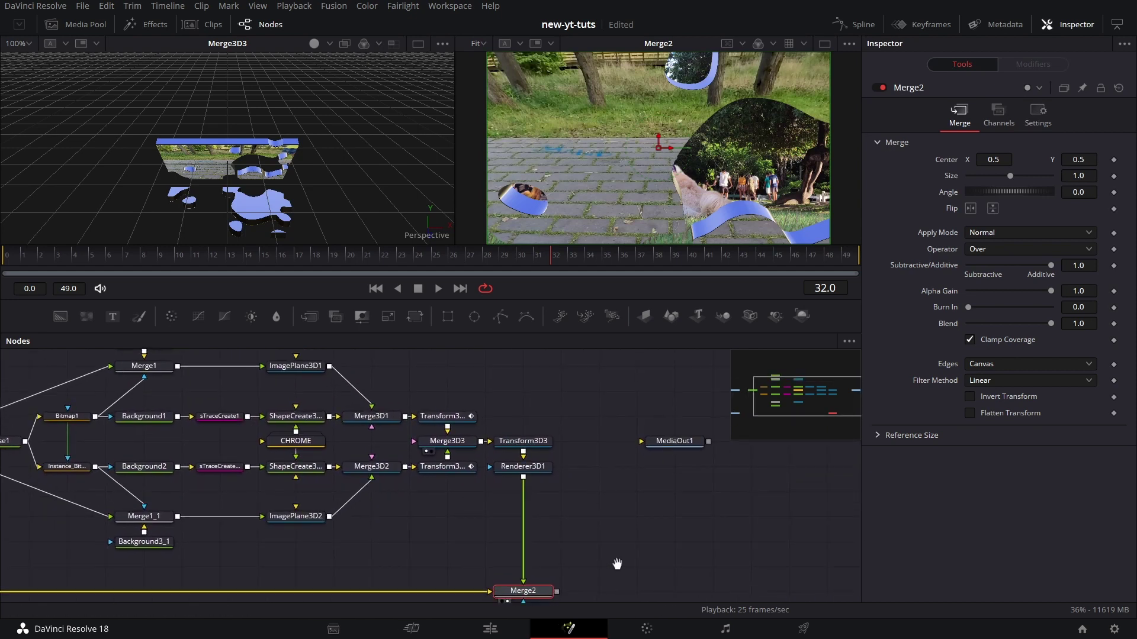
drag(687, 441, 702, 468)
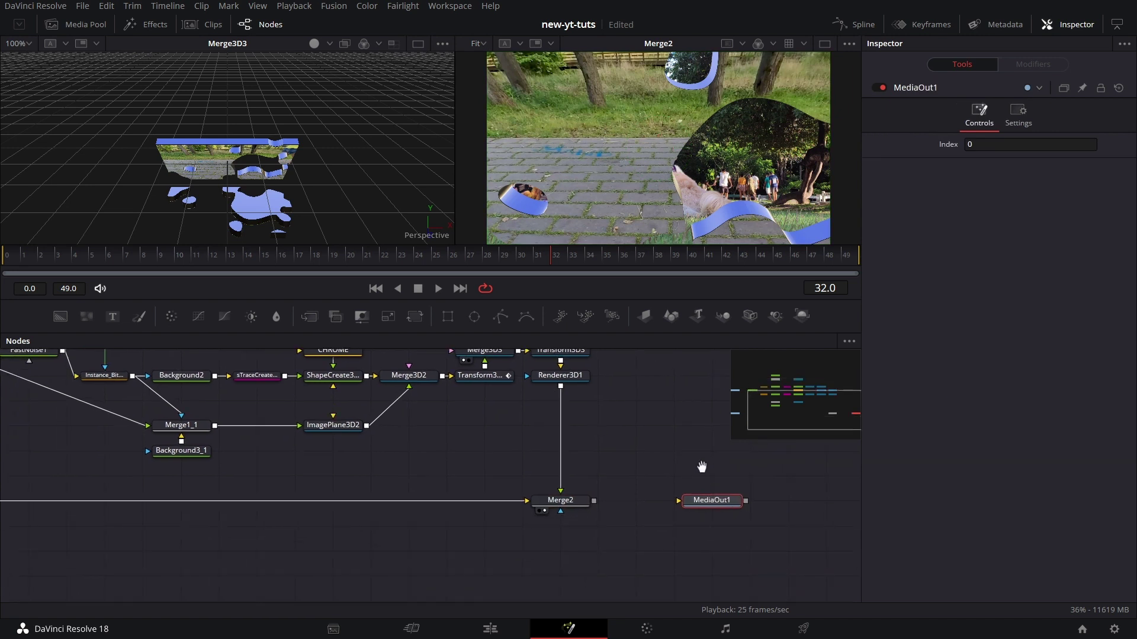
drag(593, 501, 680, 500)
drag(468, 542, 574, 610)
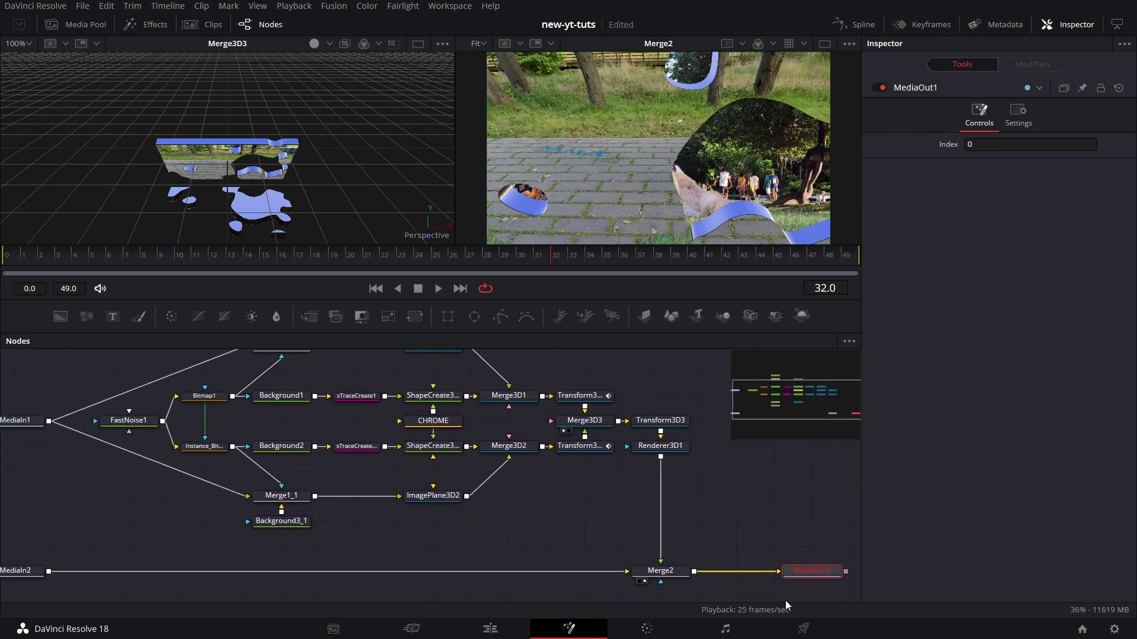
drag(809, 573, 773, 573)
drag(753, 520, 775, 502)
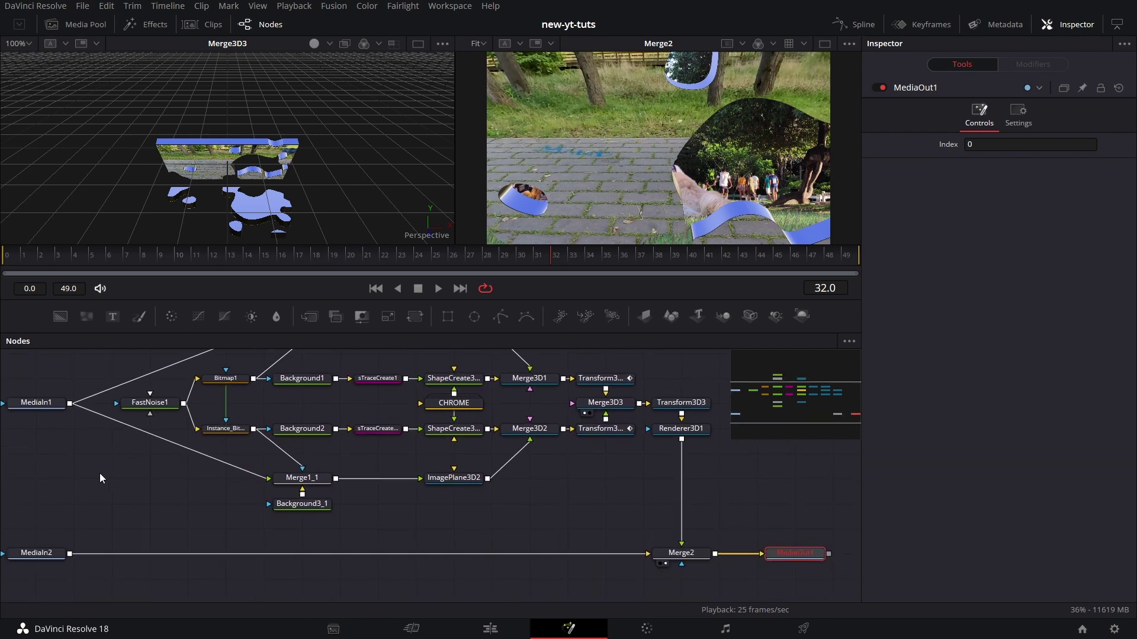
drag(99, 474, 202, 539)
Shift MediaIn1 and MediaIn2 left and route MediaIn1's branches through a PipeRouter.
click(135, 471)
drag(135, 472, 81, 471)
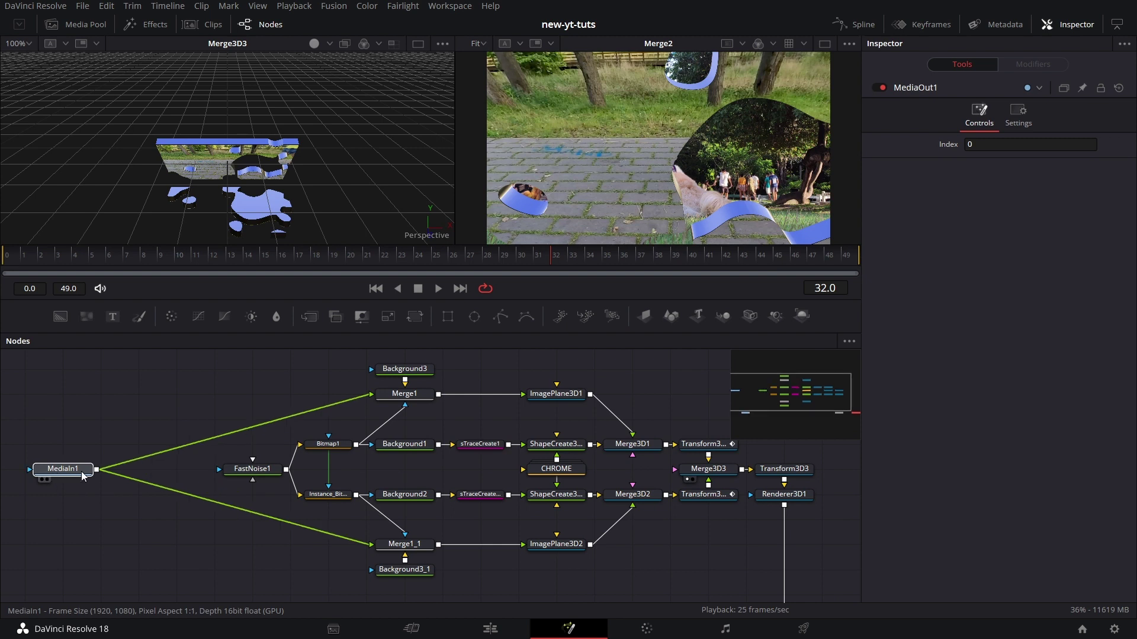
alt+click(178, 448)
drag(180, 454, 371, 550)
scroll(599, 578, down, 3)
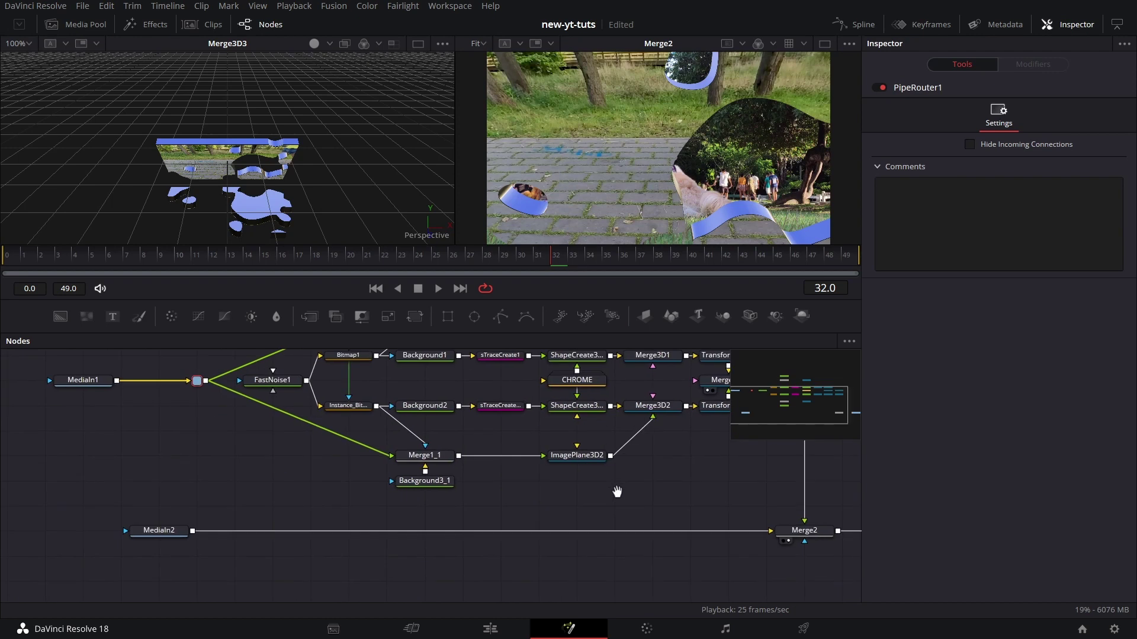
drag(173, 531, 99, 531)
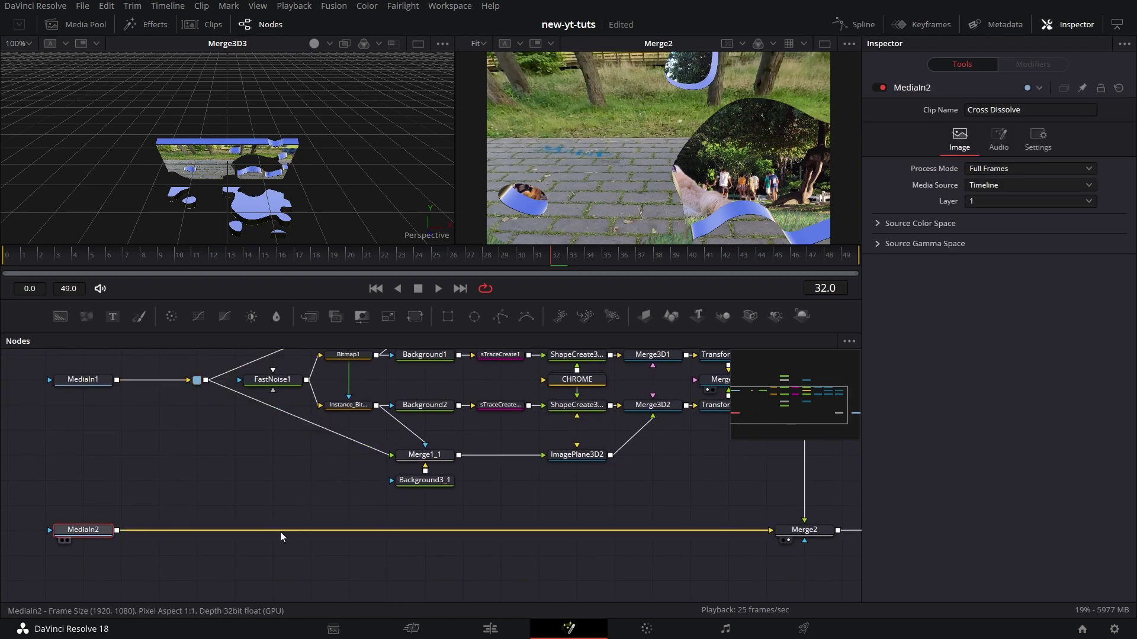
scroll(601, 560, up, 2)
scroll(601, 560, right, 2)
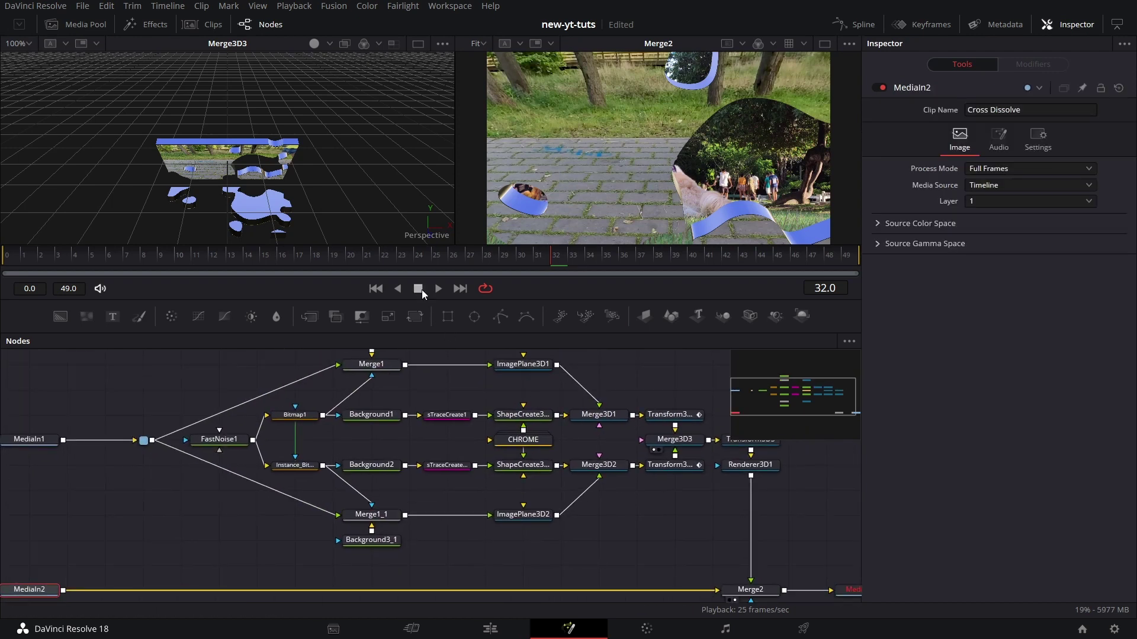
scroll(640, 524, down, 1)
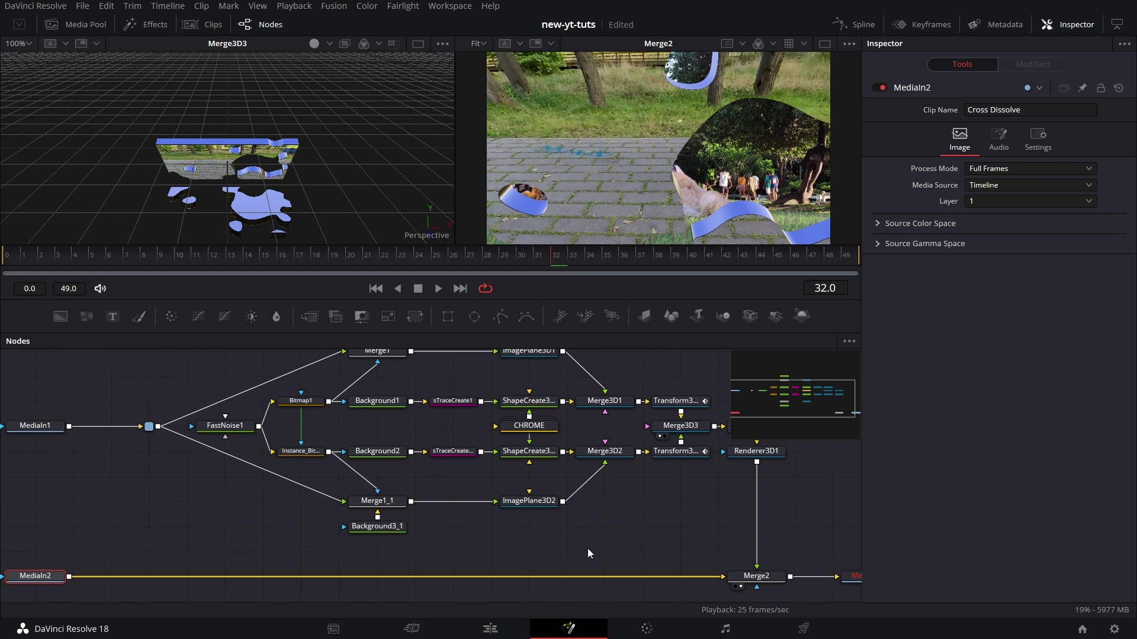
On the Edit page, play the transition from just before the cut.
click(490, 629)
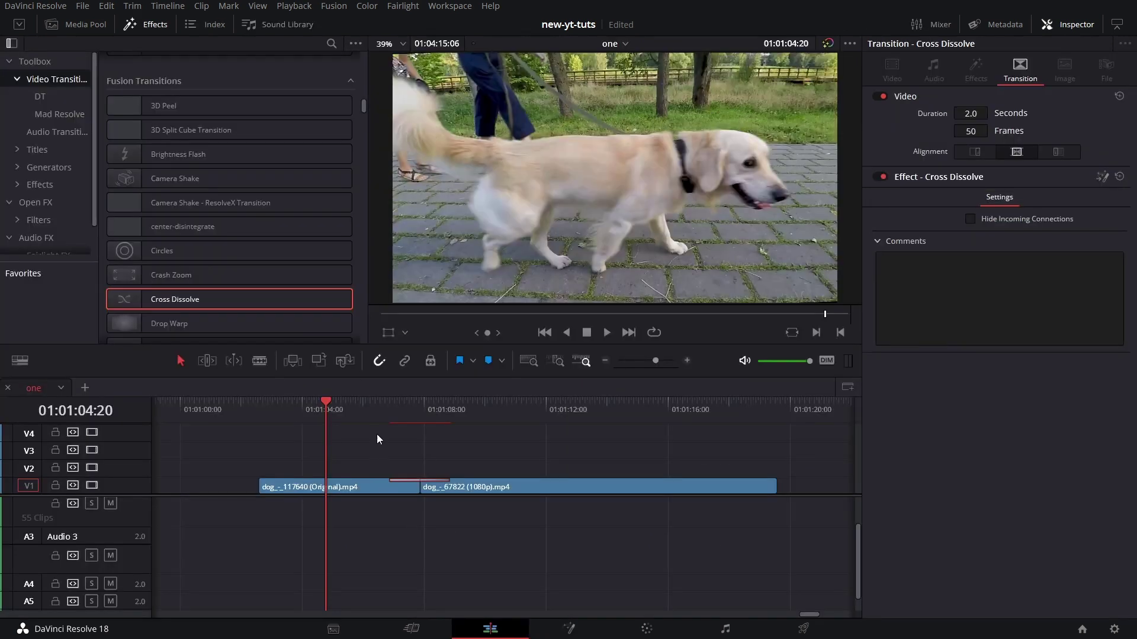
click(381, 410)
click(608, 332)
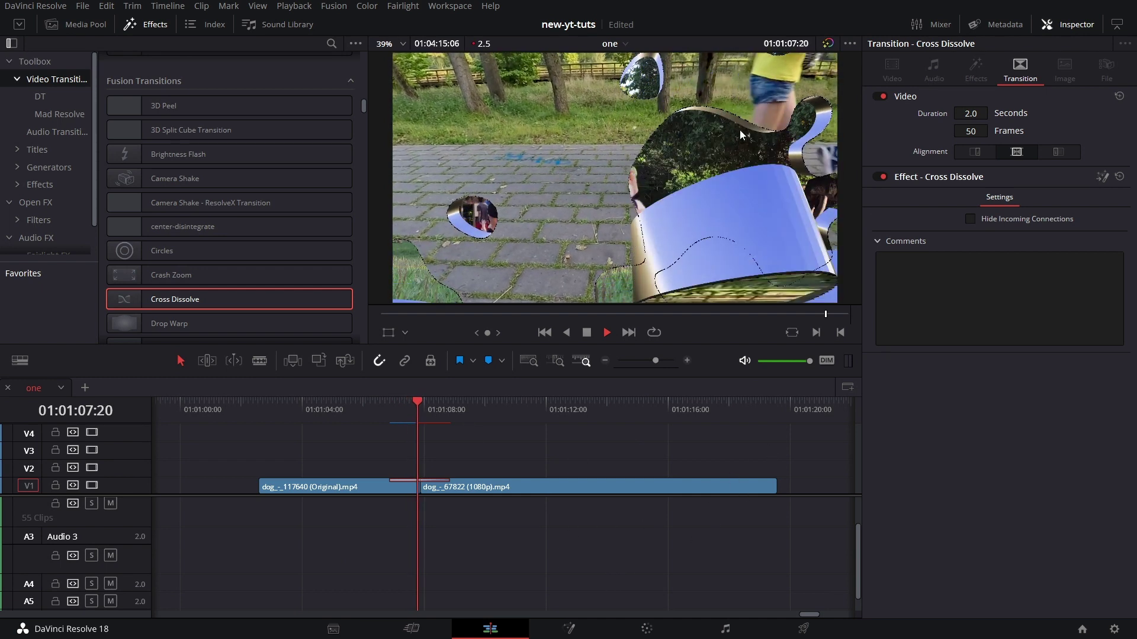
Switch Renderer3D1's Renderer Type to OpenGL Renderer.
click(586, 332)
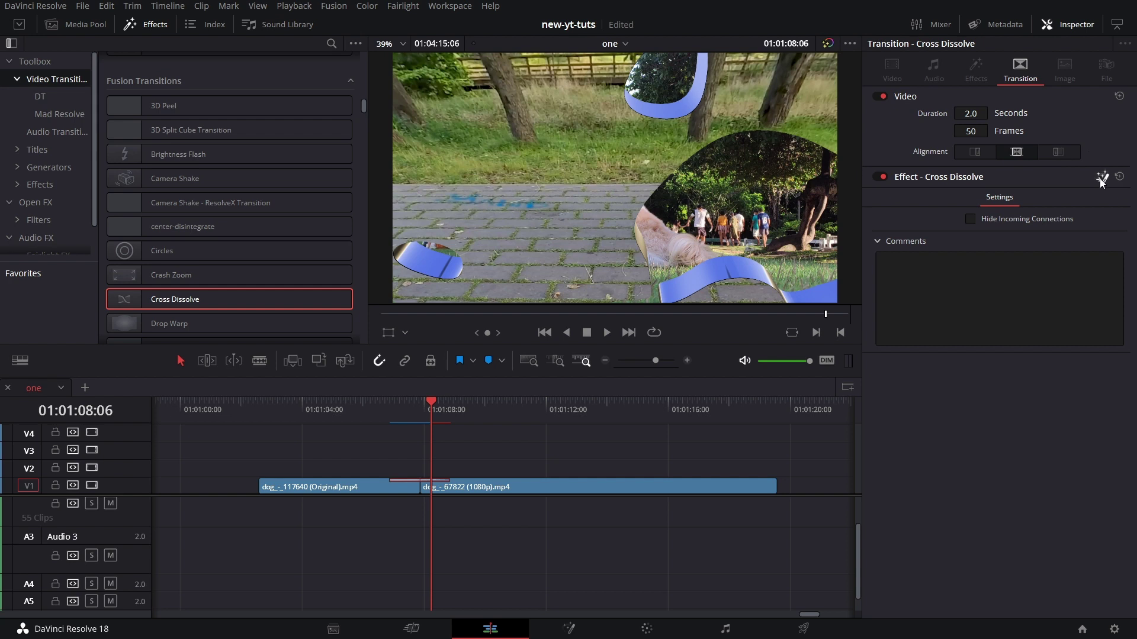
key(shift+5)
drag(628, 534, 543, 544)
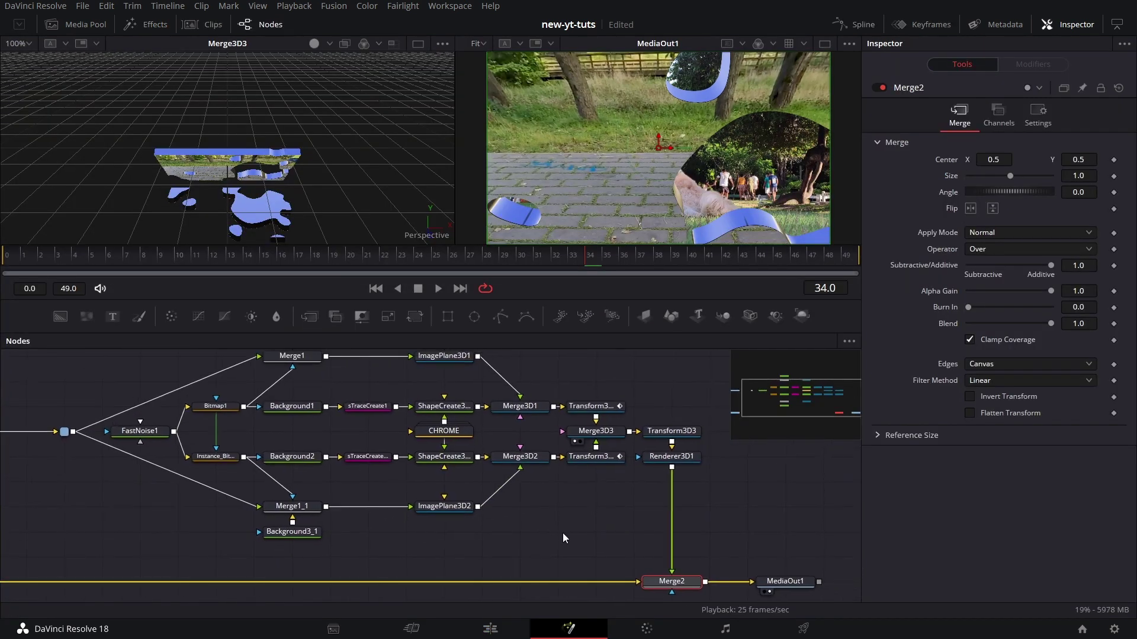
click(672, 457)
click(1037, 240)
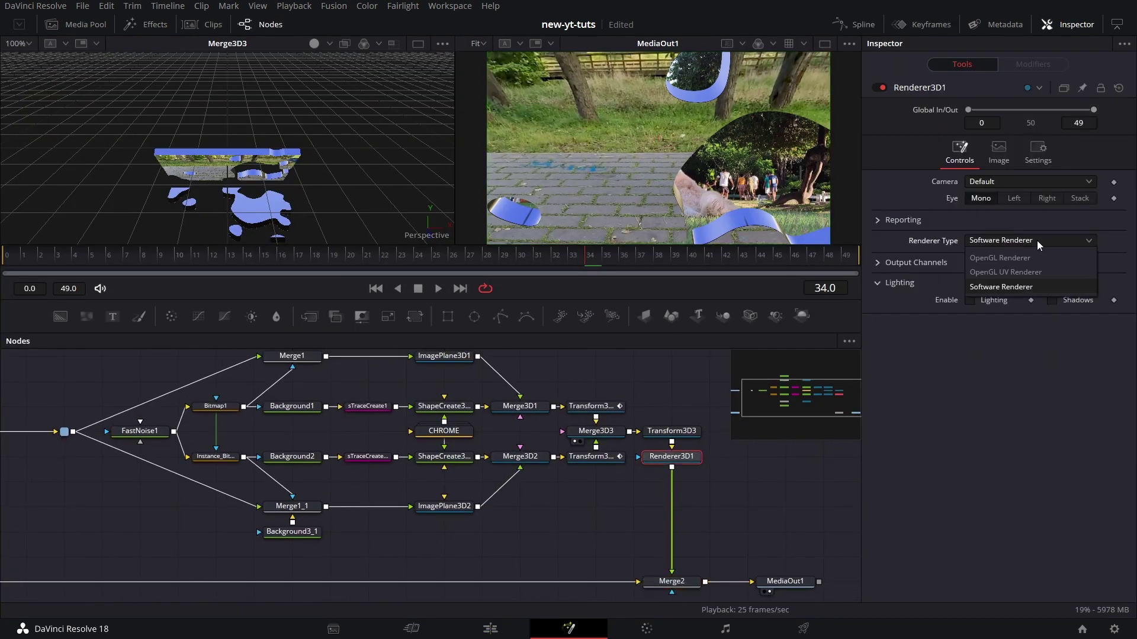
click(1035, 259)
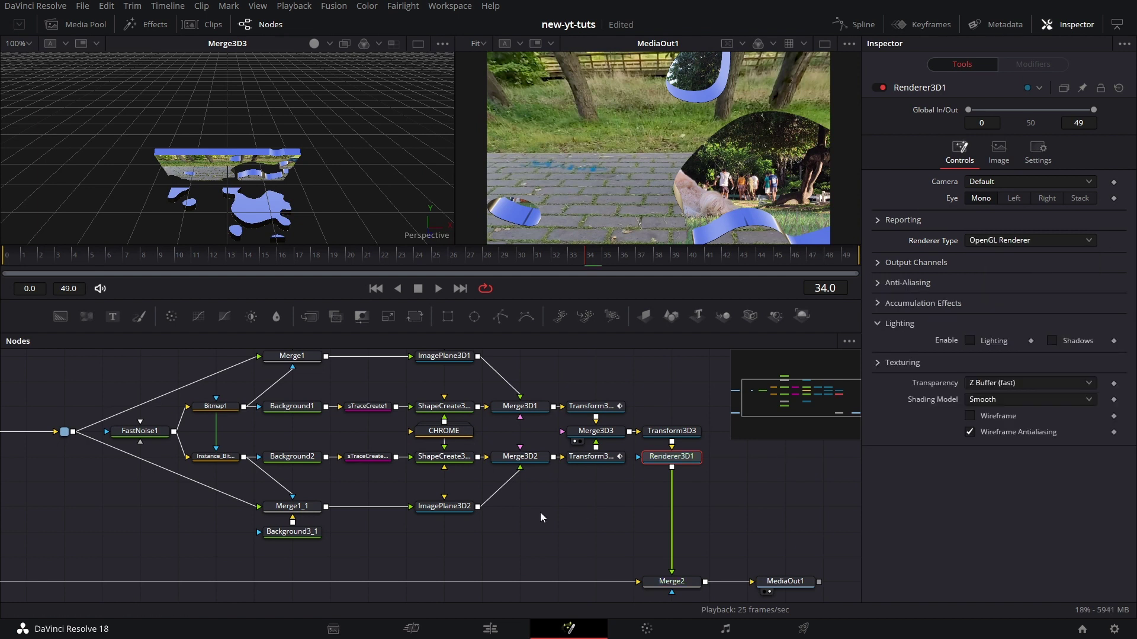
scroll(540, 513, left, 1)
Replay the transition on the Edit timeline, then reopen its Fusion composition.
click(495, 632)
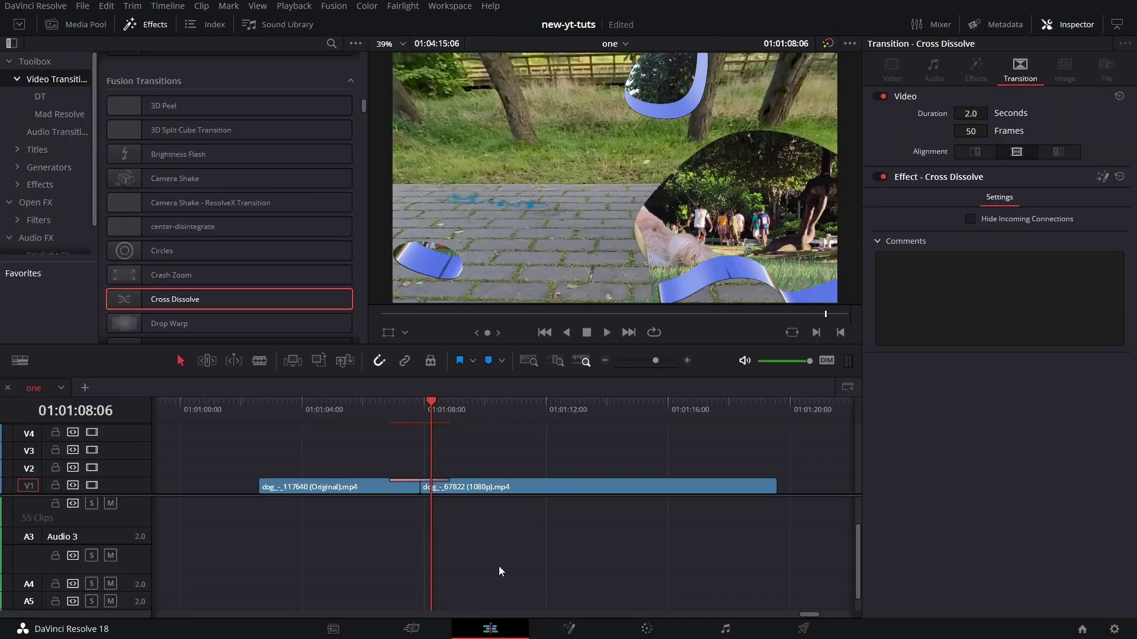
click(379, 412)
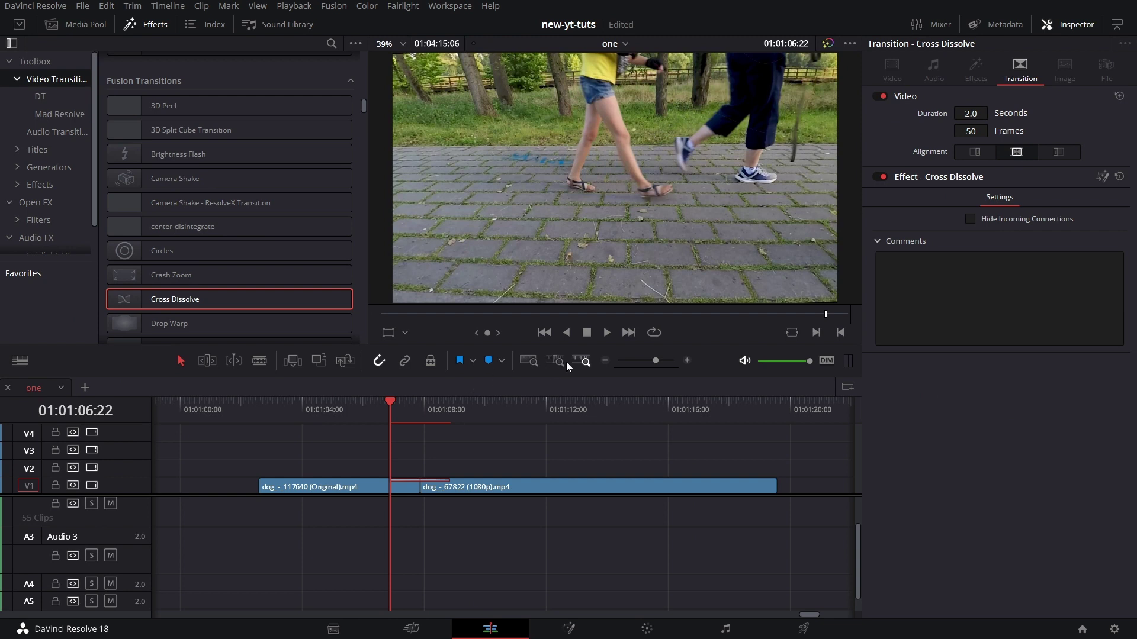
click(606, 333)
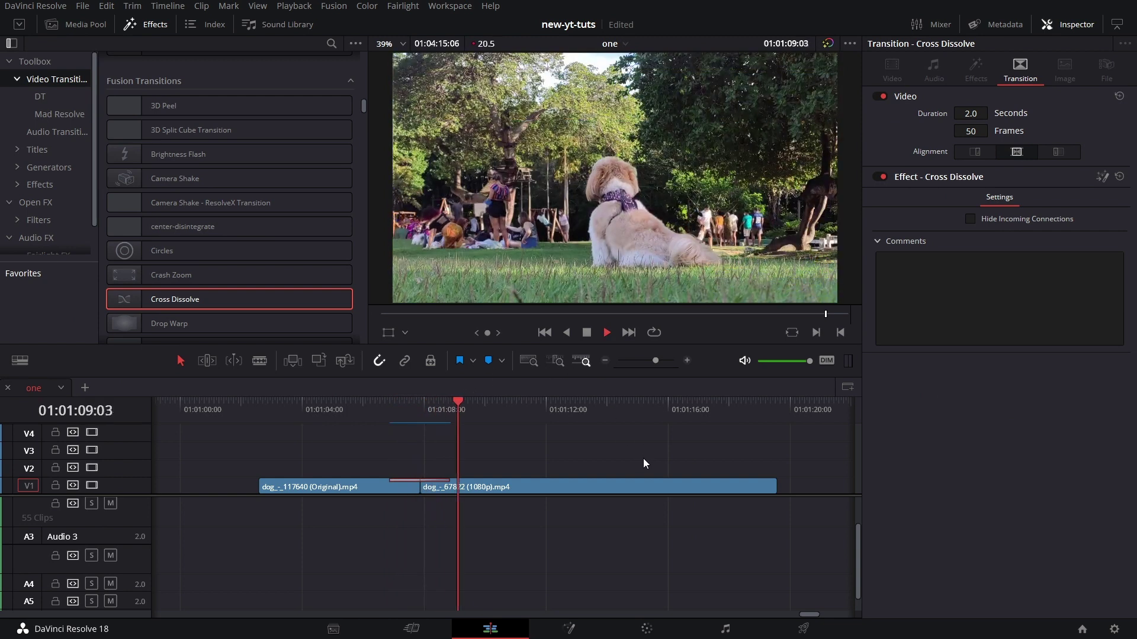
key(space)
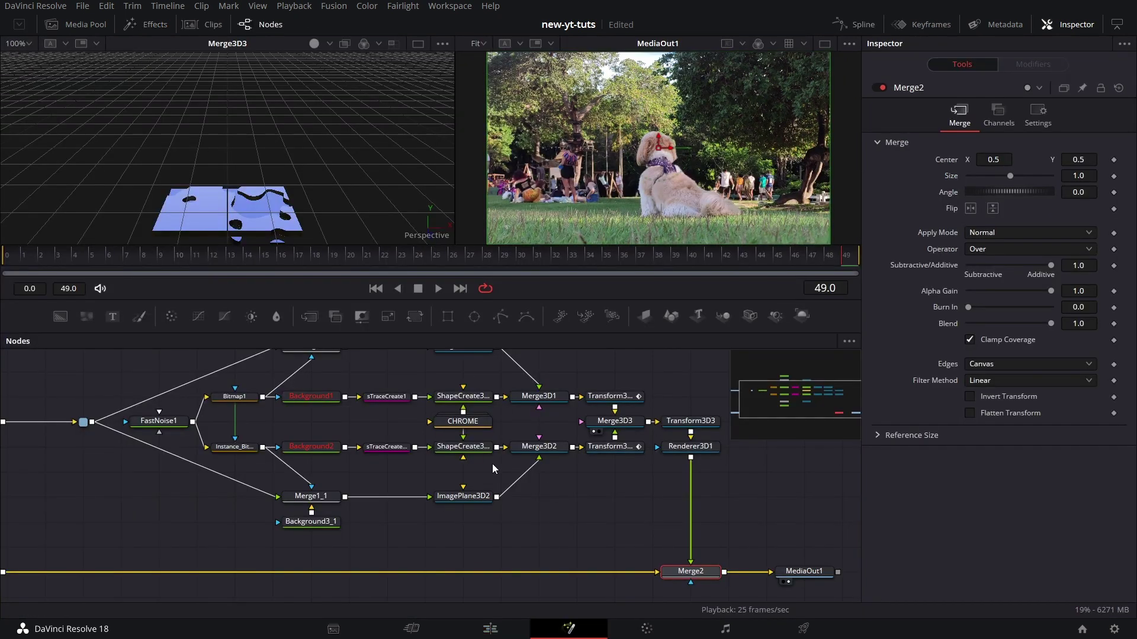
drag(492, 464, 584, 494)
Enlarge the Nodes panel and select a group of nodes.
drag(549, 298, 549, 234)
drag(527, 472, 527, 499)
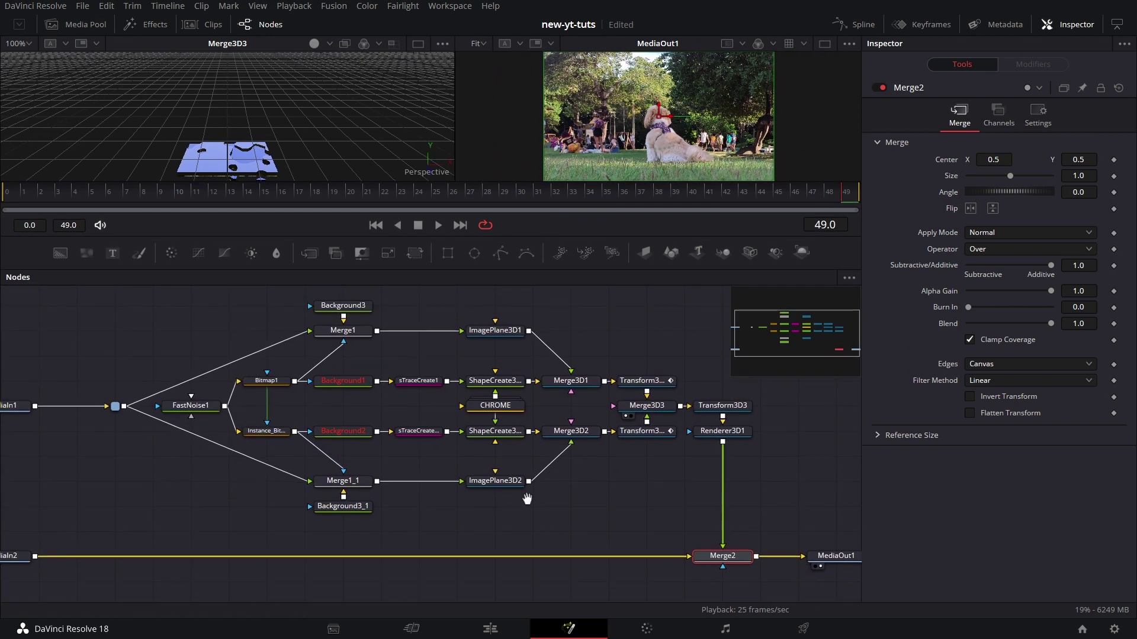
click(485, 496)
drag(595, 523, 601, 529)
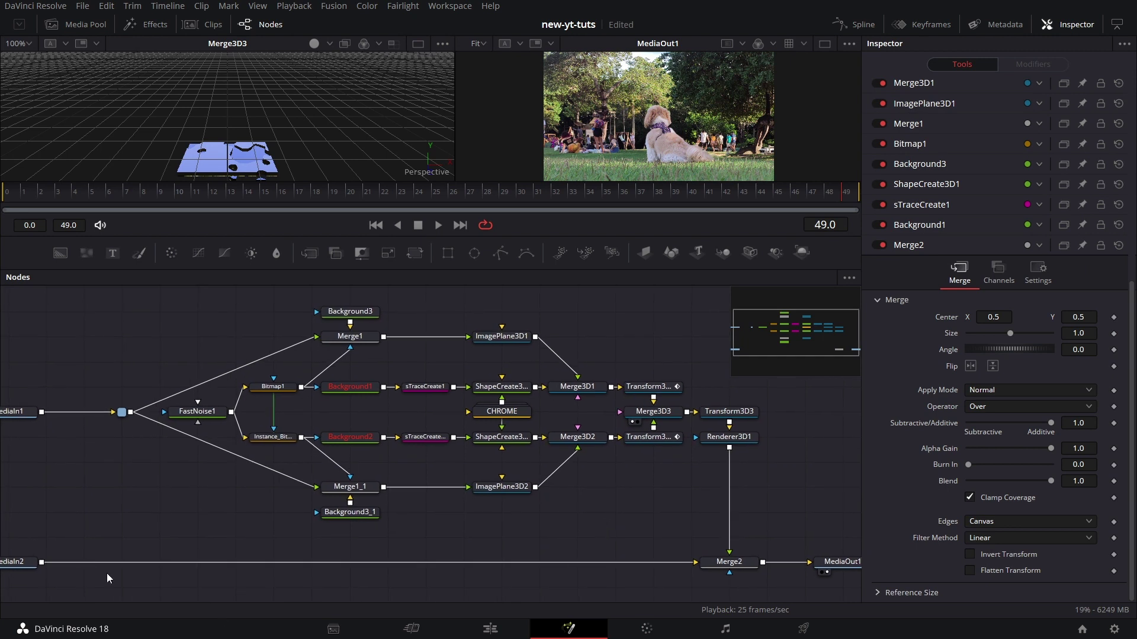
Raise FastNoise1's Seethe to 0.268, checking frame 29, then select every node in the tree.
click(204, 409)
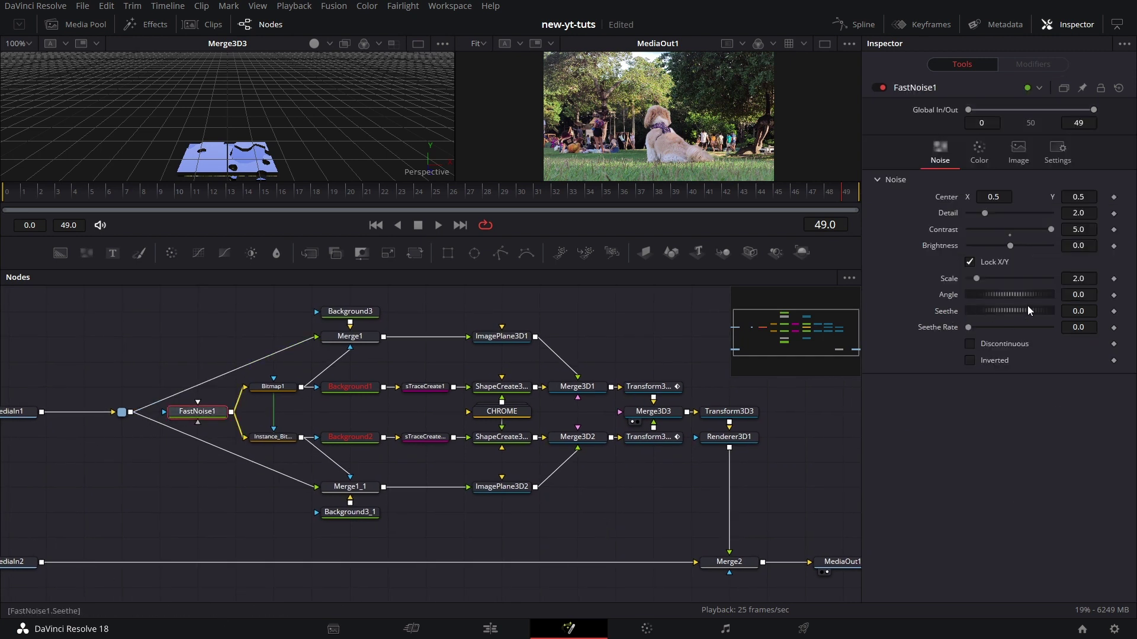
drag(1002, 315, 1009, 314)
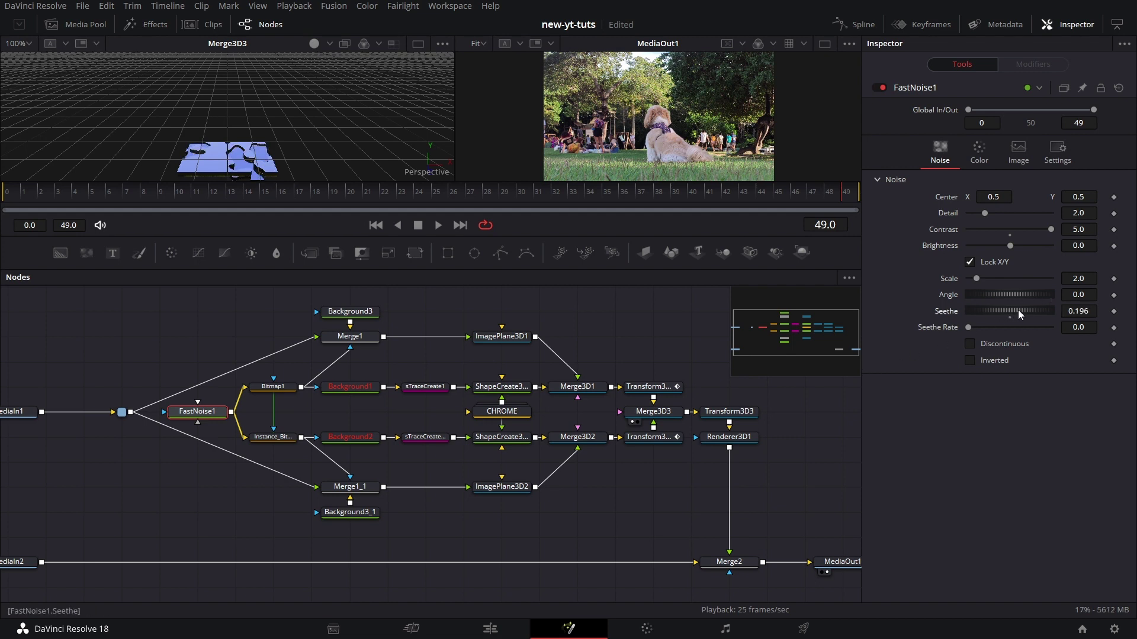
click(503, 196)
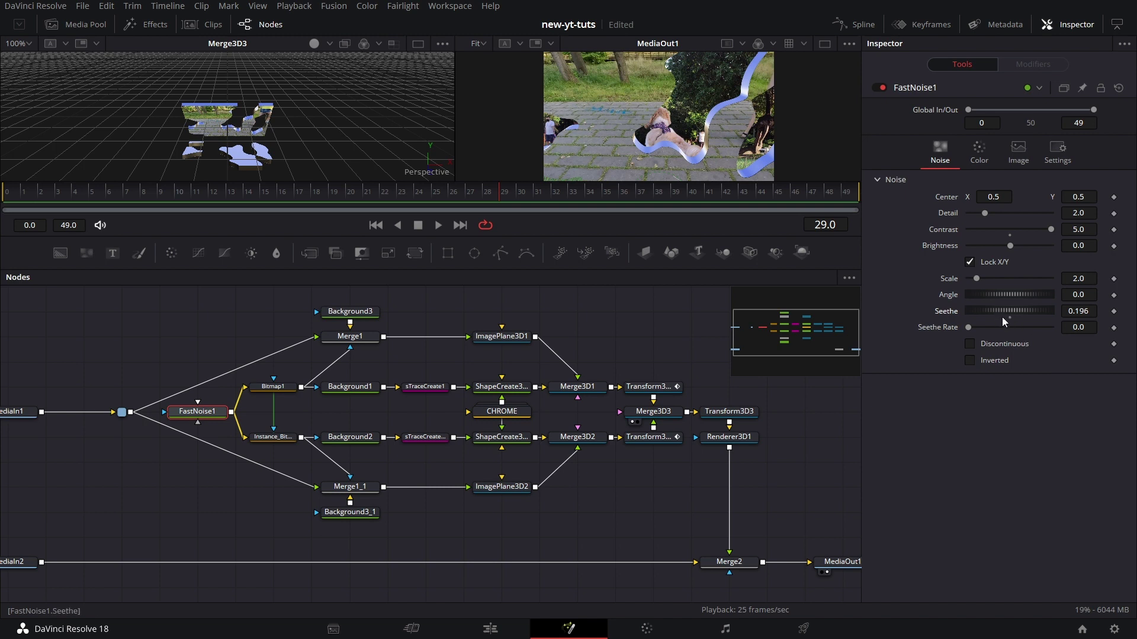
mouse_move(1006, 311)
mouse_down()
mouse_move(989, 309)
mouse_move(1014, 311)
mouse_up()
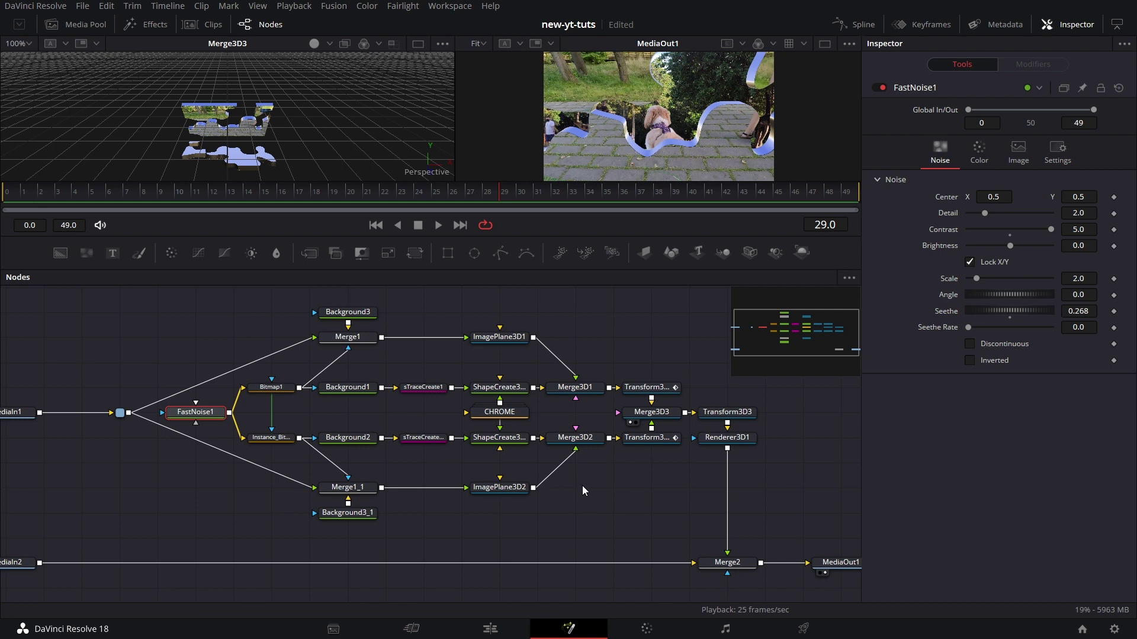
drag(100, 296, 737, 577)
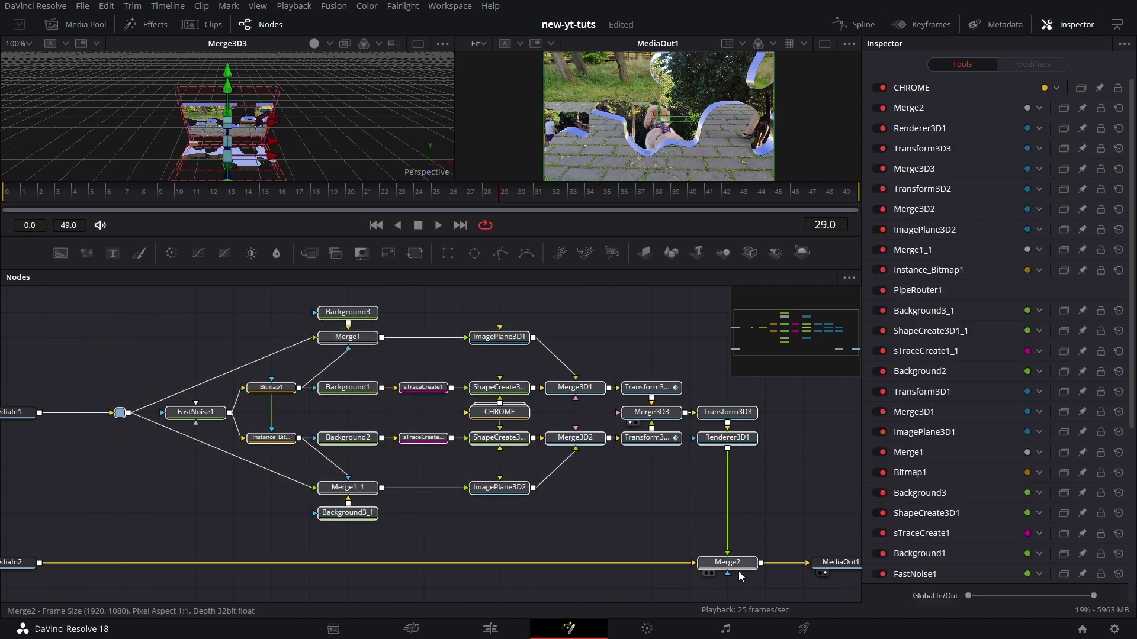
right_click(741, 571)
Create a macro from the node tree exporting FastNoise1's Seethe as 'Wipe Pattern'.
mouse_move(823, 349)
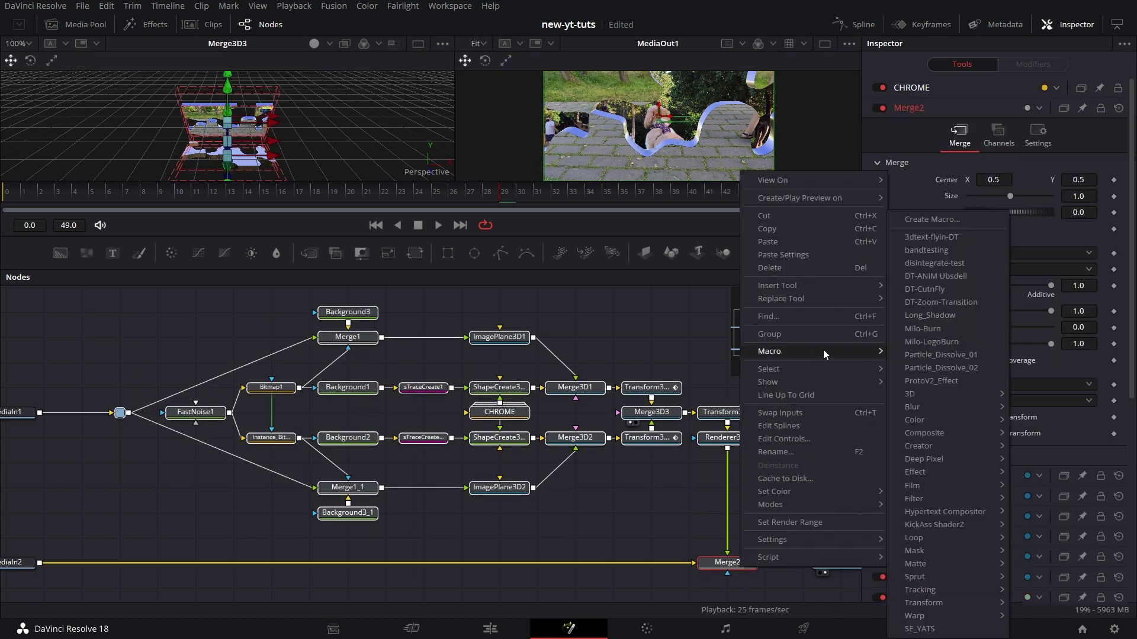
click(939, 220)
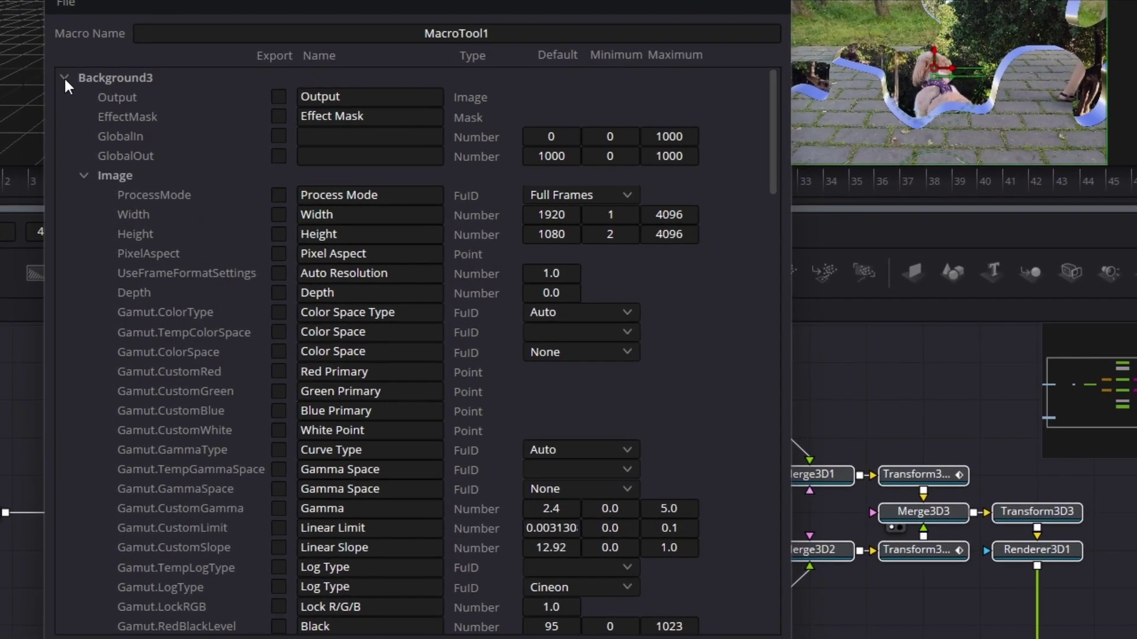
click(78, 122)
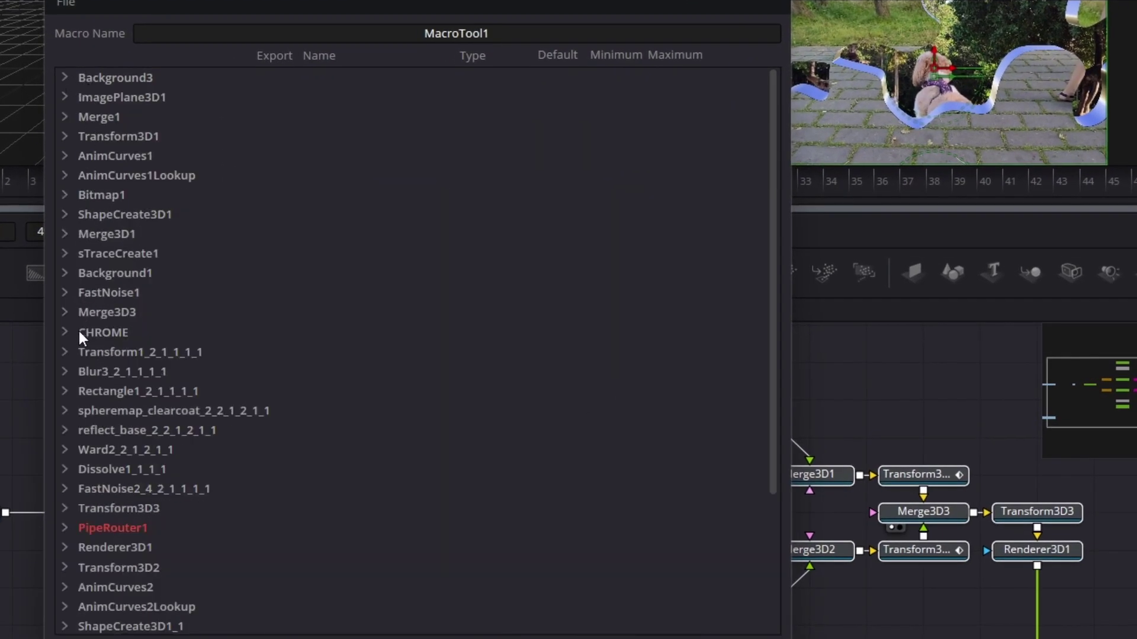
click(65, 294)
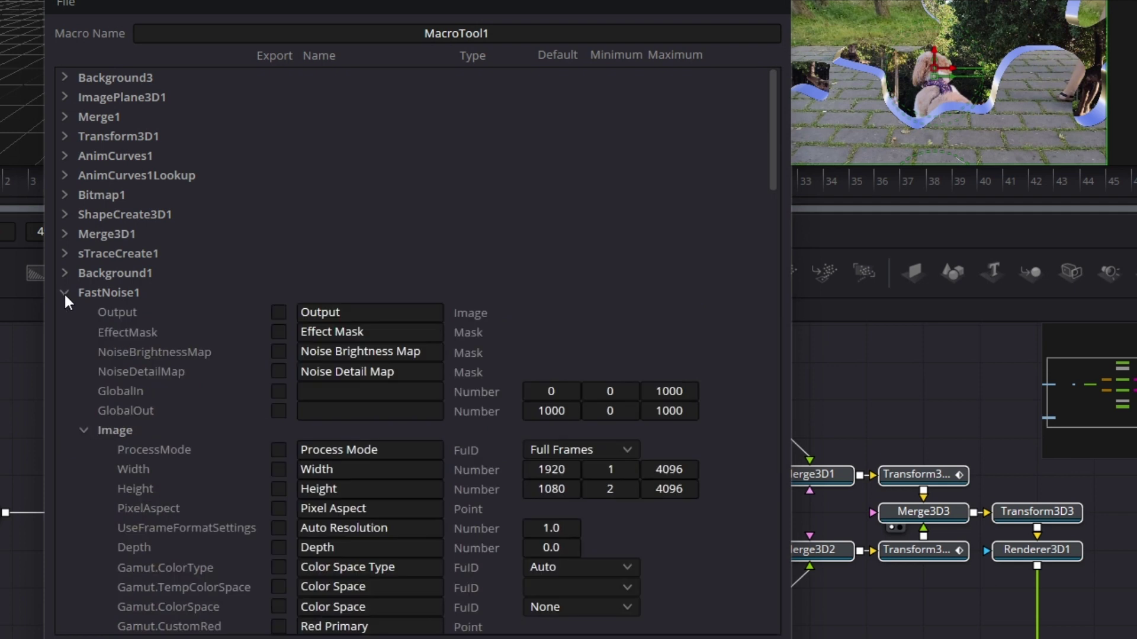
click(84, 431)
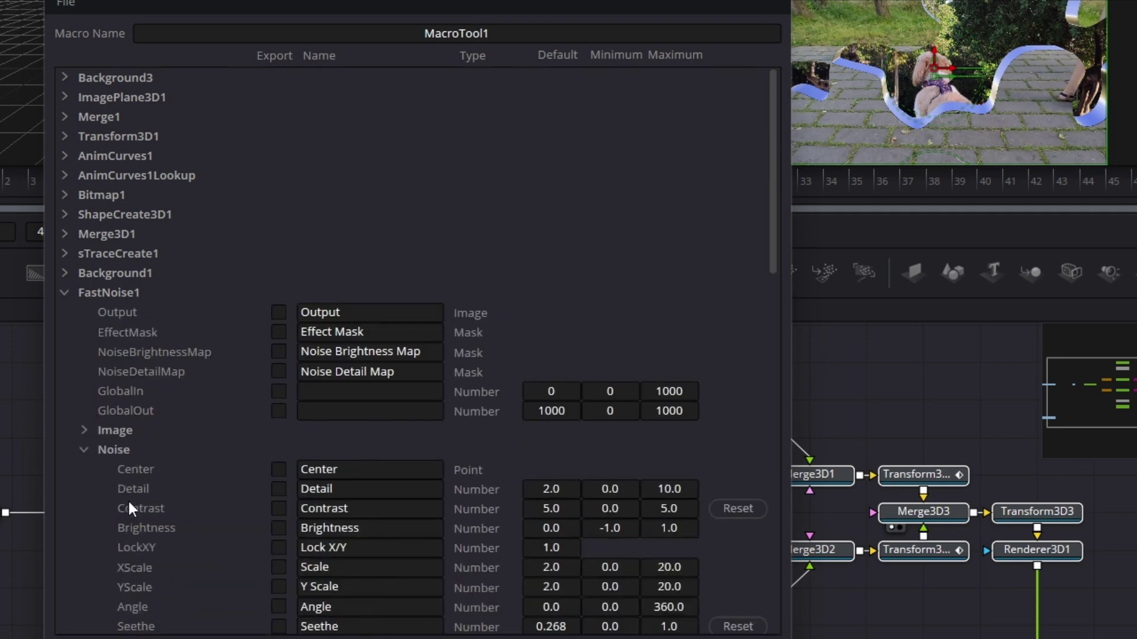
scroll(160, 577, down, 1)
click(278, 566)
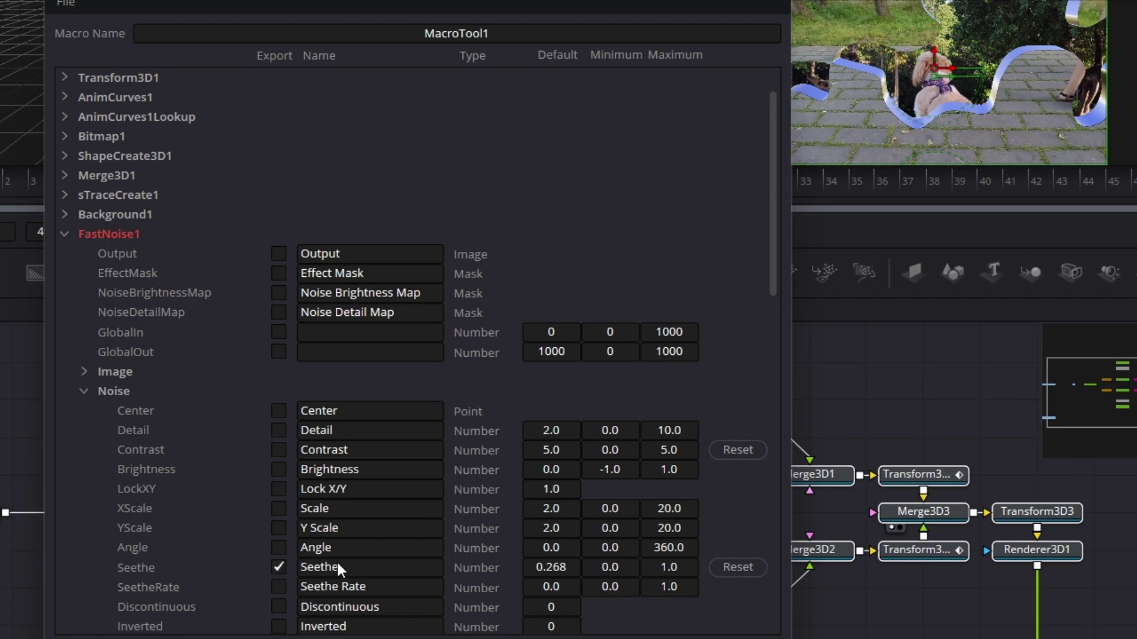
text(Wipe patter)
key(BackSpace)
key(BackSpace)
key(BackSpace)
key(BackSpace)
key(BackSpace)
key(BackSpace)
text(Pattern)
click(276, 560)
Open the macro's Save As window and go up to the Fusion folder.
click(67, 3)
click(129, 96)
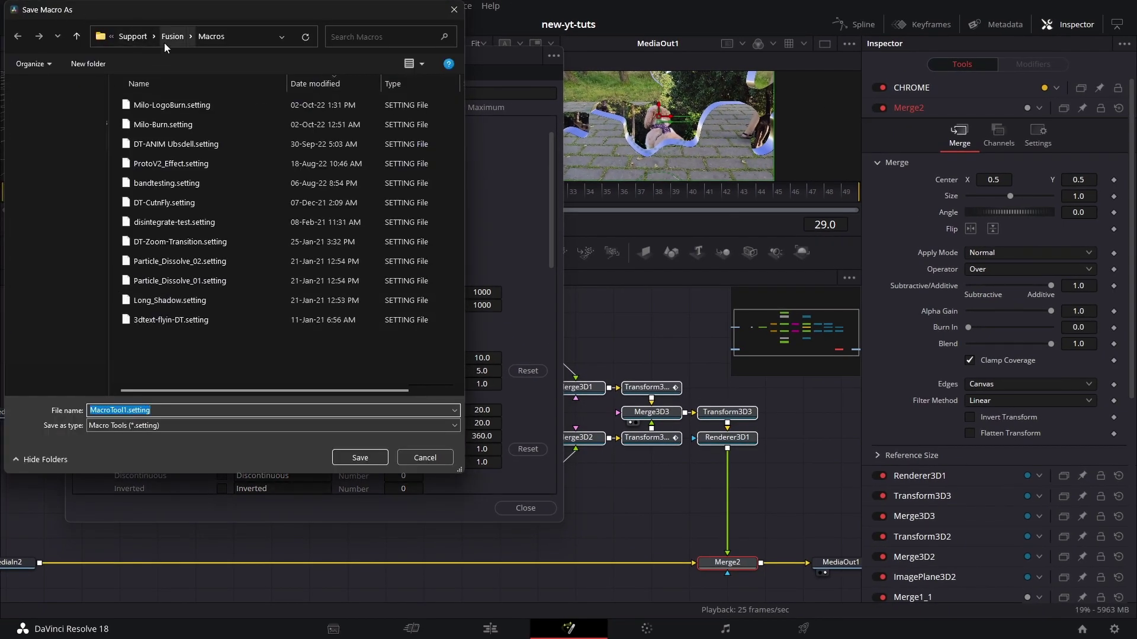
click(166, 42)
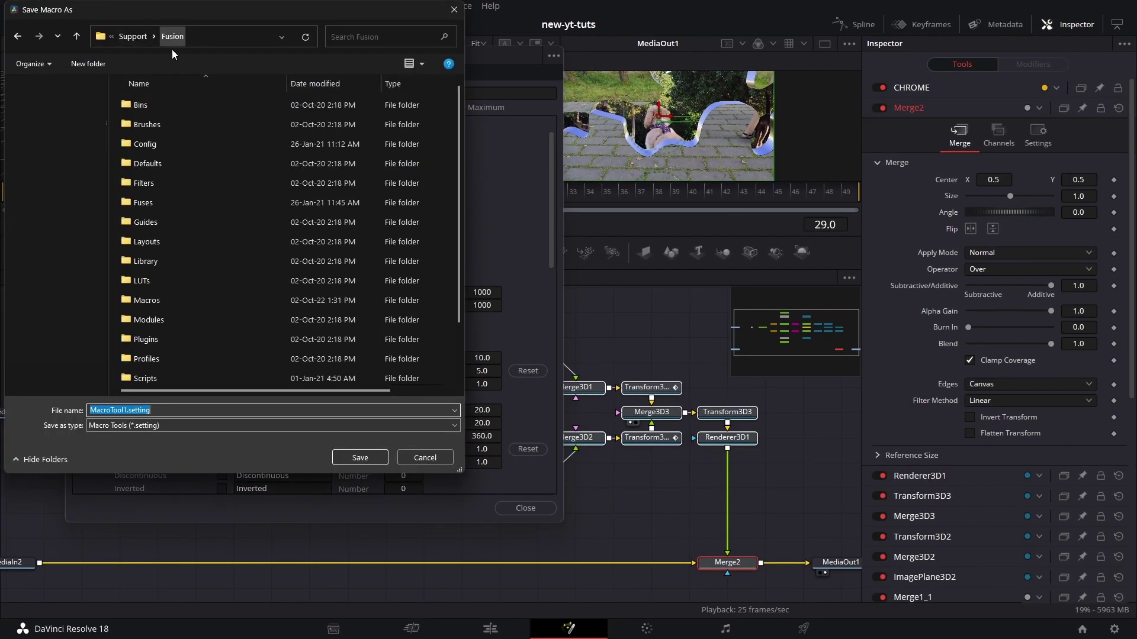
Save the macro as '3D Drop' in Templates > Edit > Transitions and close the macro editor.
scroll(176, 346, down, 2)
click(165, 377)
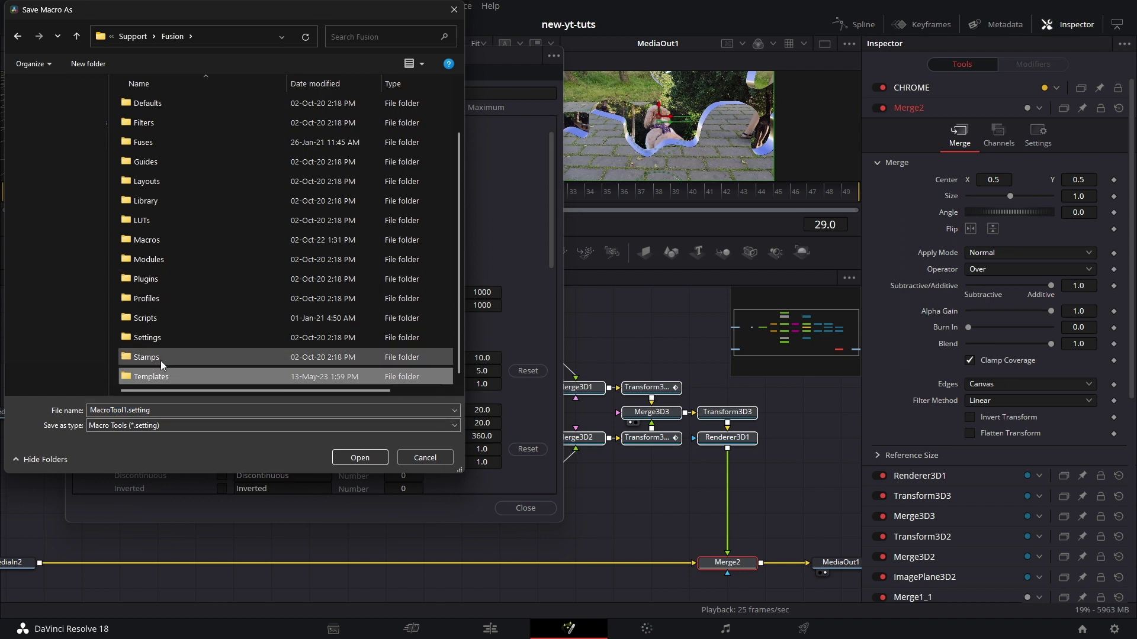
double_click(167, 377)
double_click(172, 111)
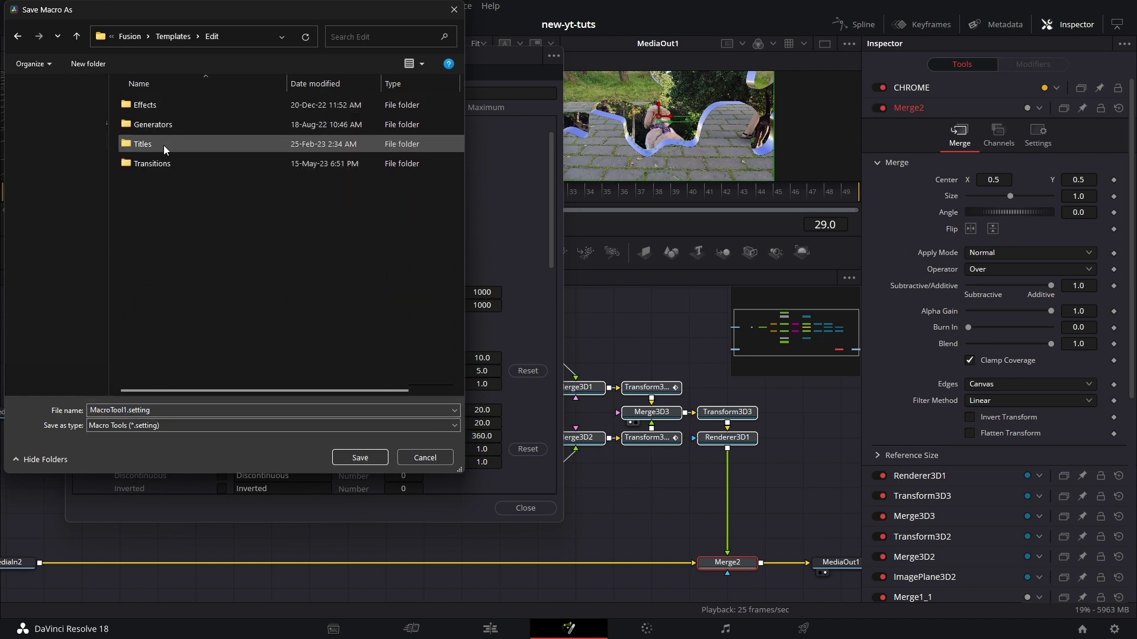
double_click(177, 163)
drag(164, 410, 67, 410)
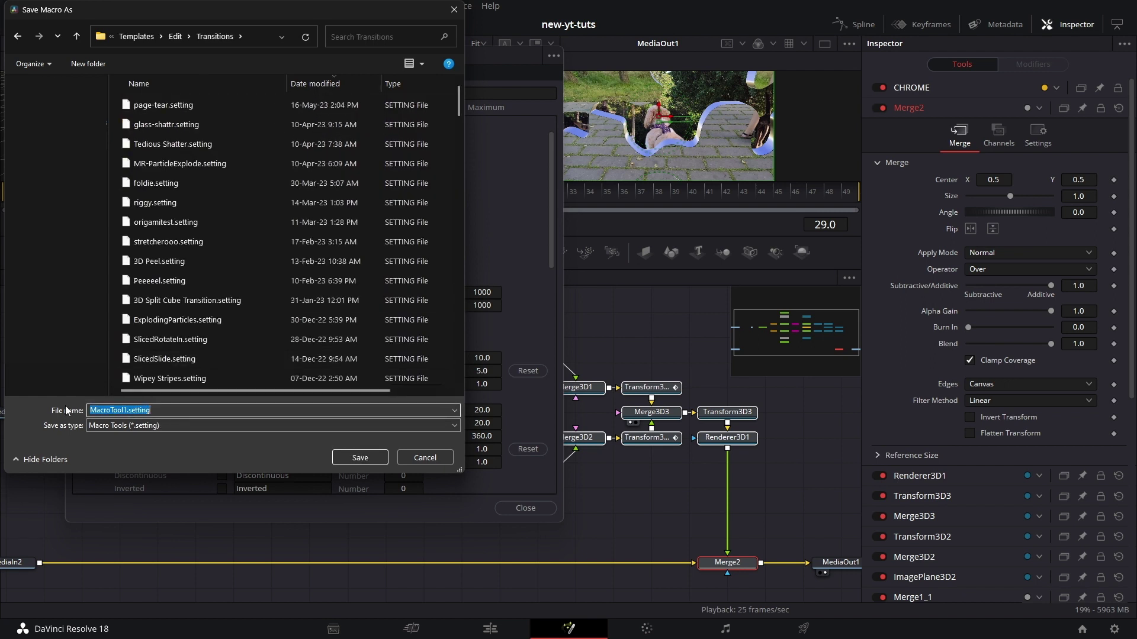
text(3)
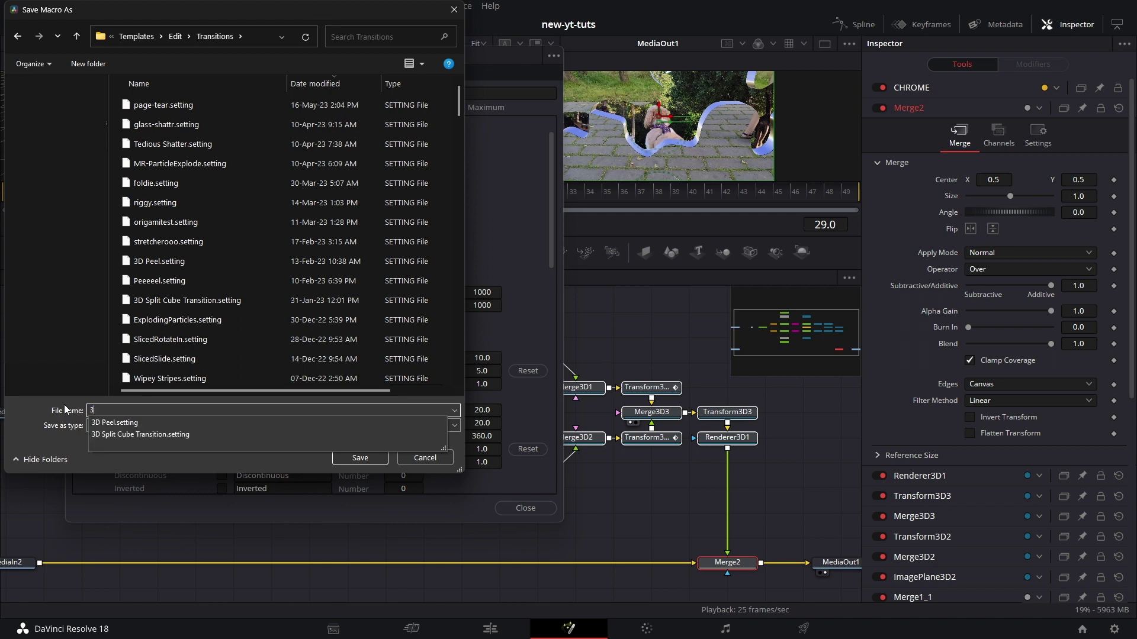
text(D Drop)
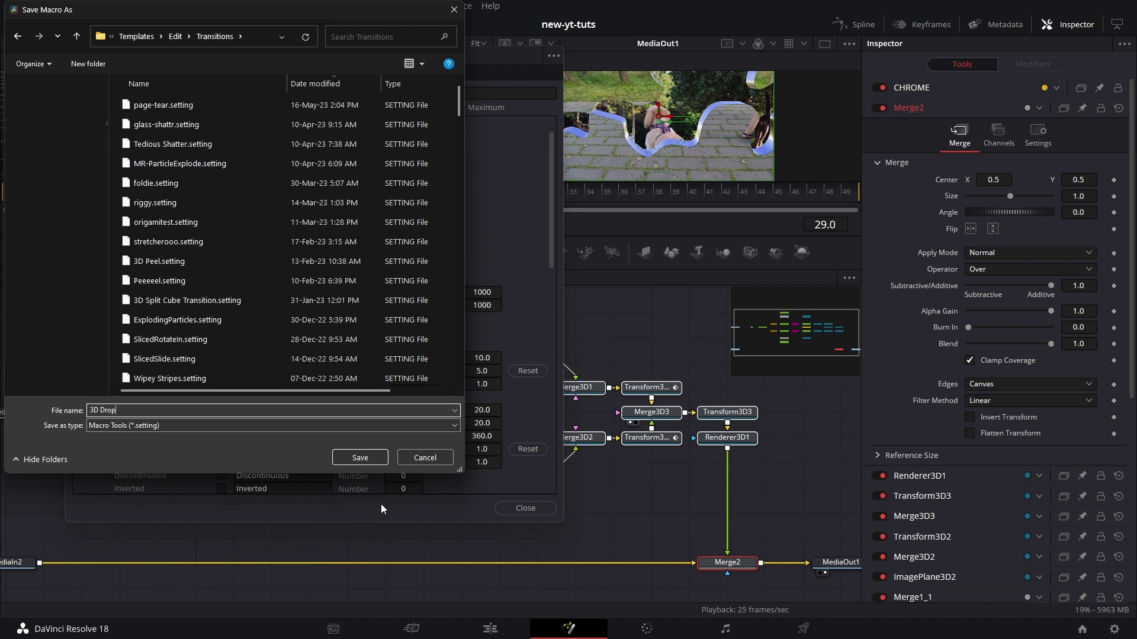
click(369, 456)
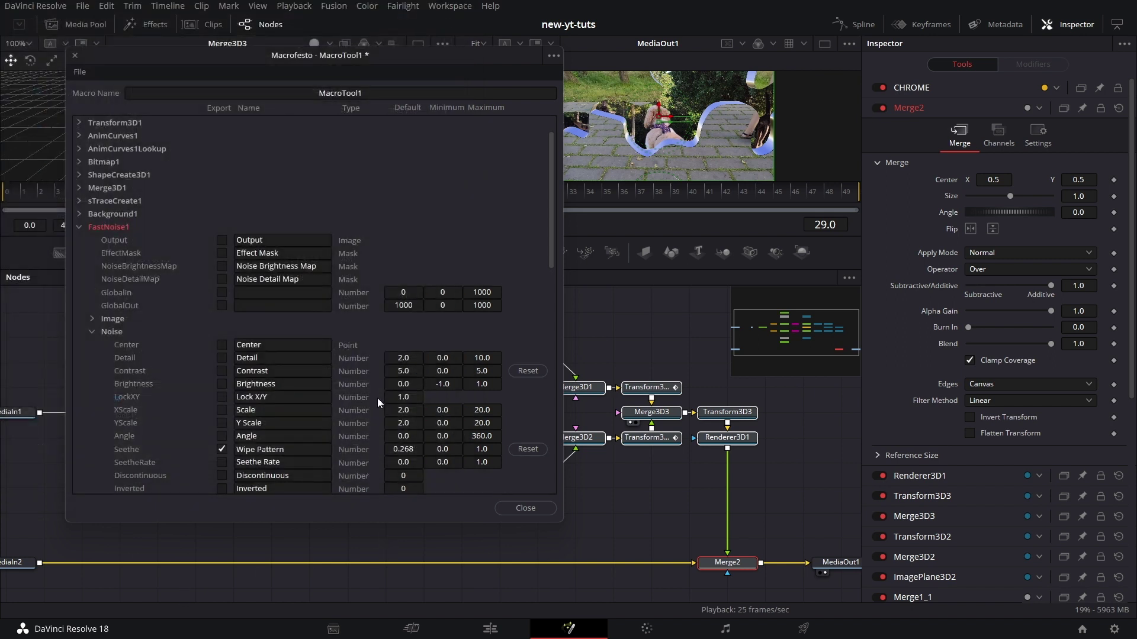
click(524, 509)
On the Edit timeline, replace the Cross Dissolve with the '3d drop' transition.
click(491, 627)
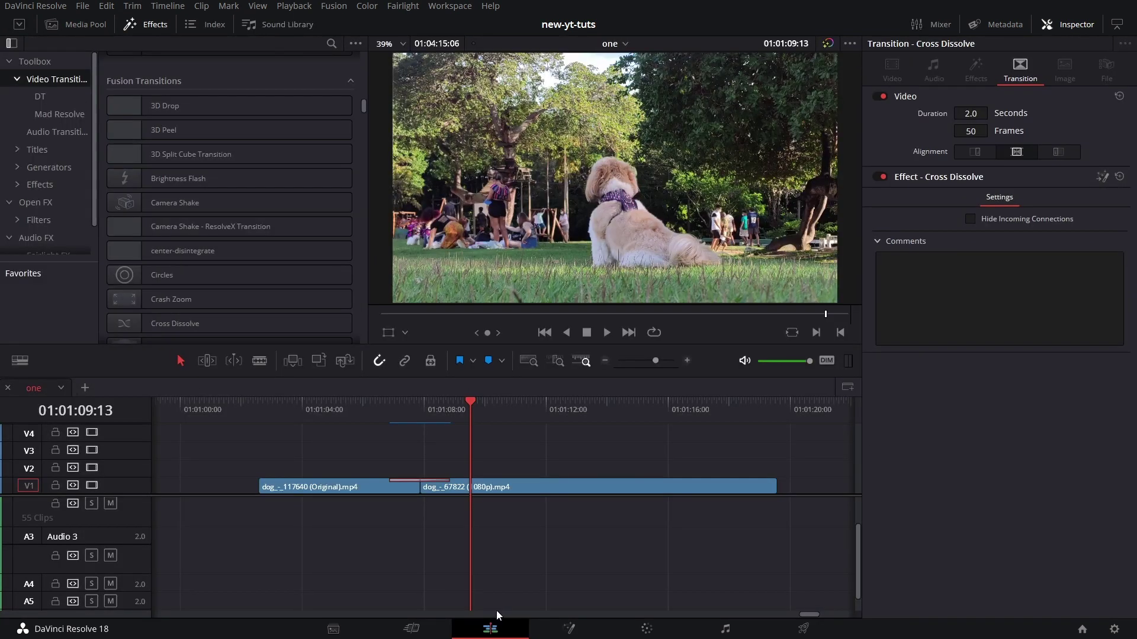
scroll(618, 554, right, 2)
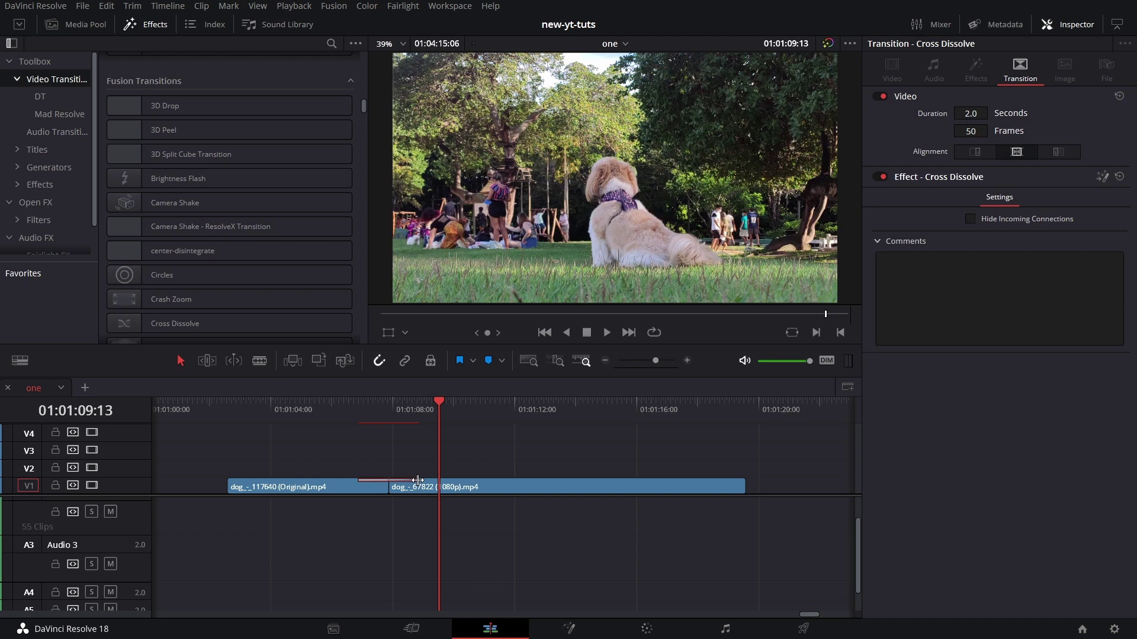
key(Delete)
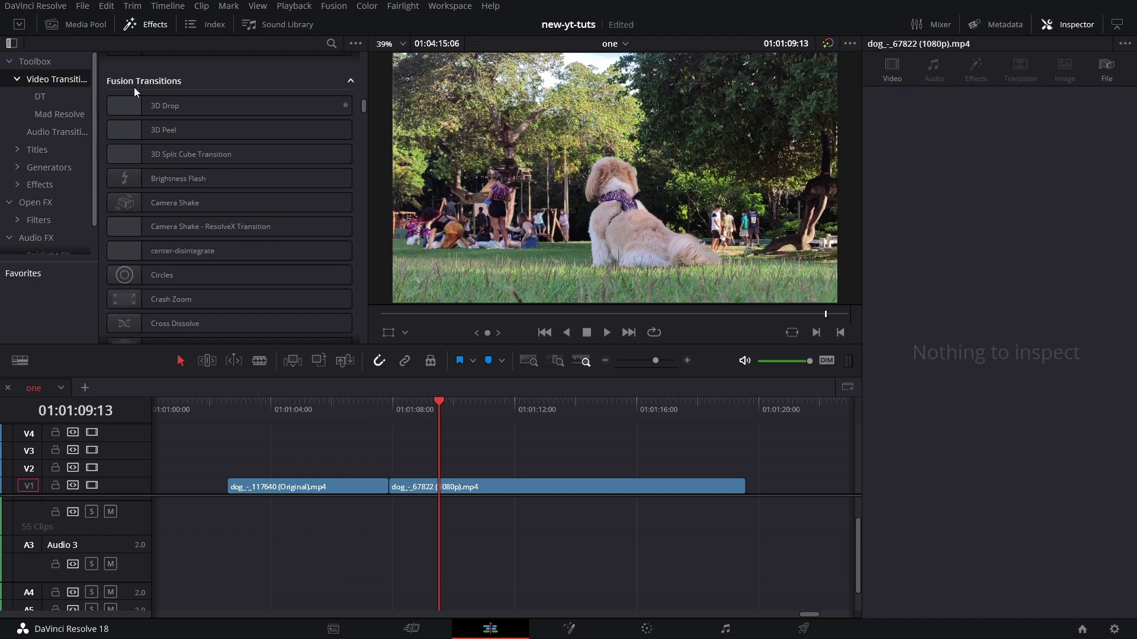
click(332, 43)
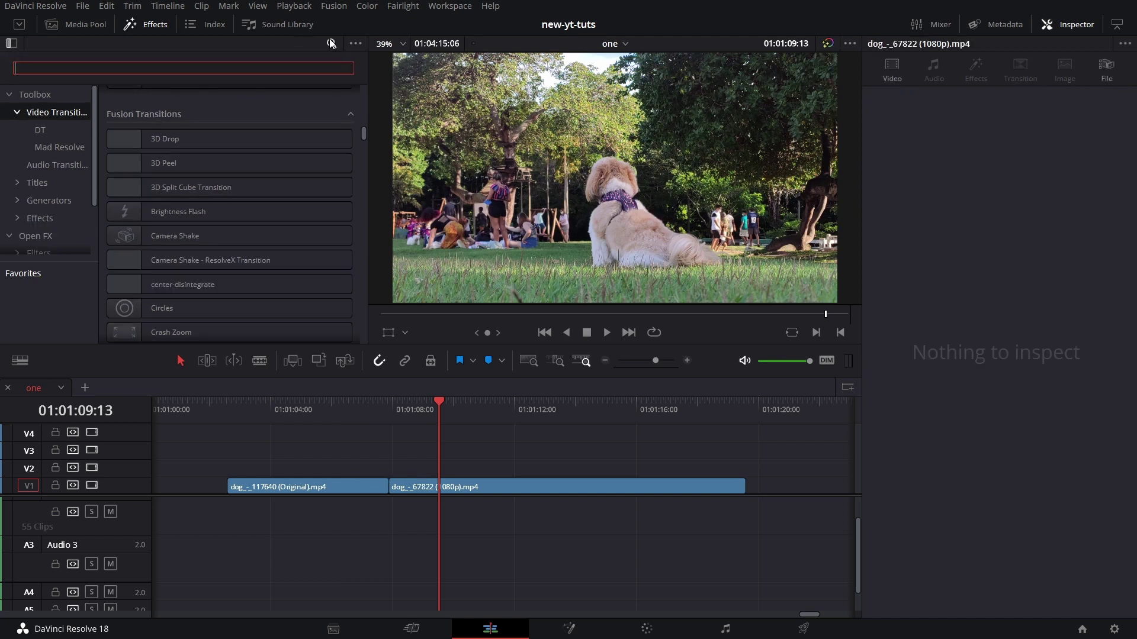
text(3d drop)
drag(241, 125, 389, 487)
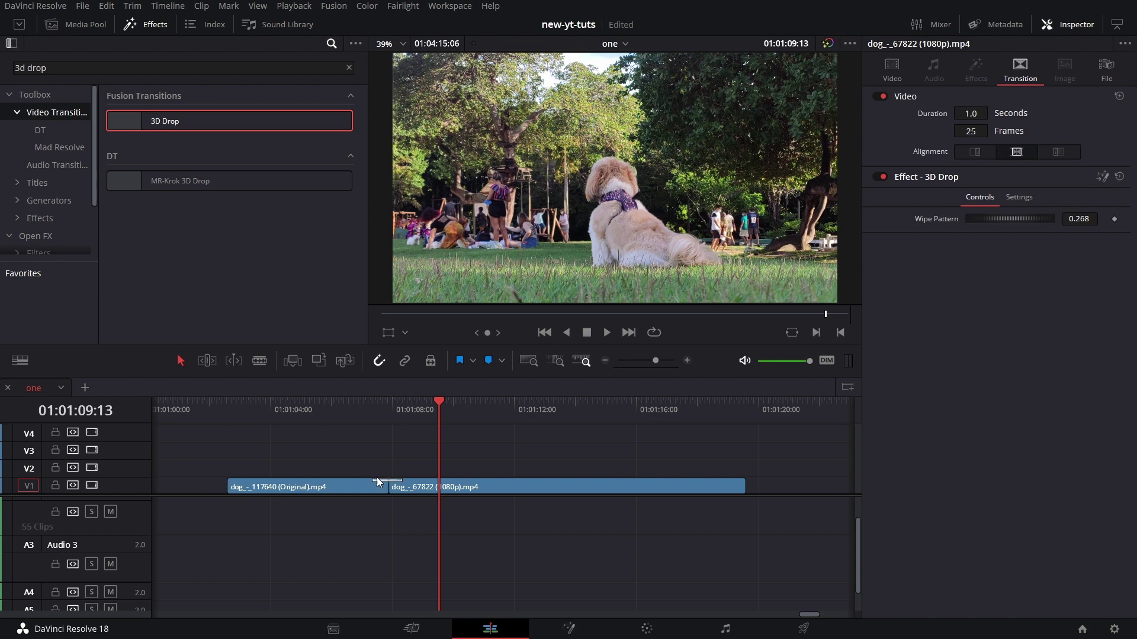
Set the 3D Drop transition's Duration to 2 and play it back.
click(392, 481)
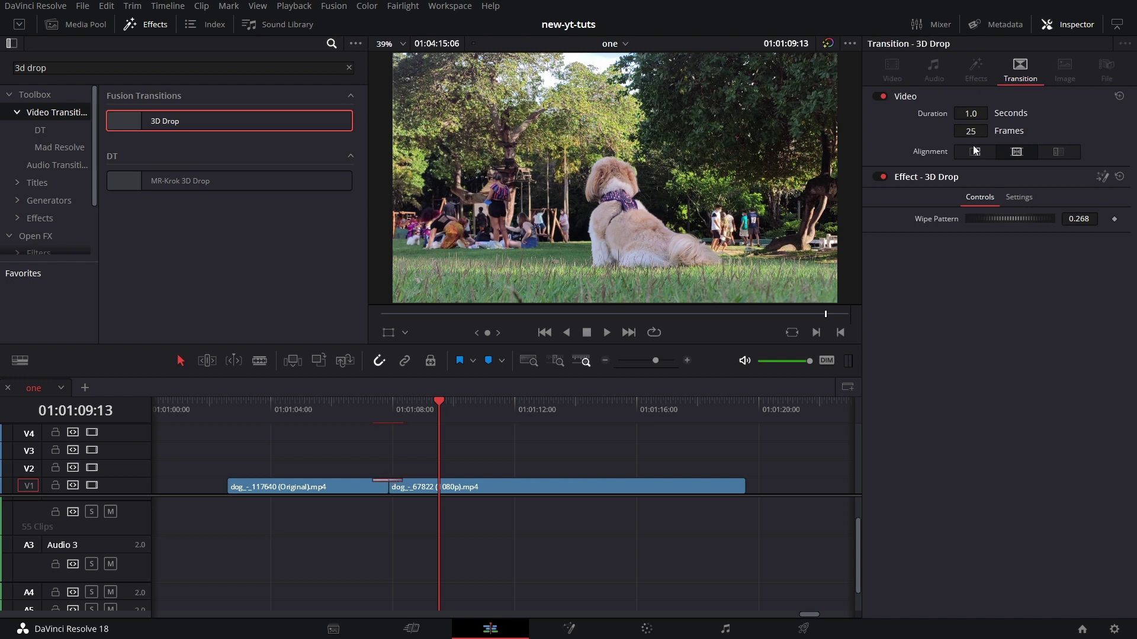
click(974, 114)
text(2)
key(Return)
click(337, 415)
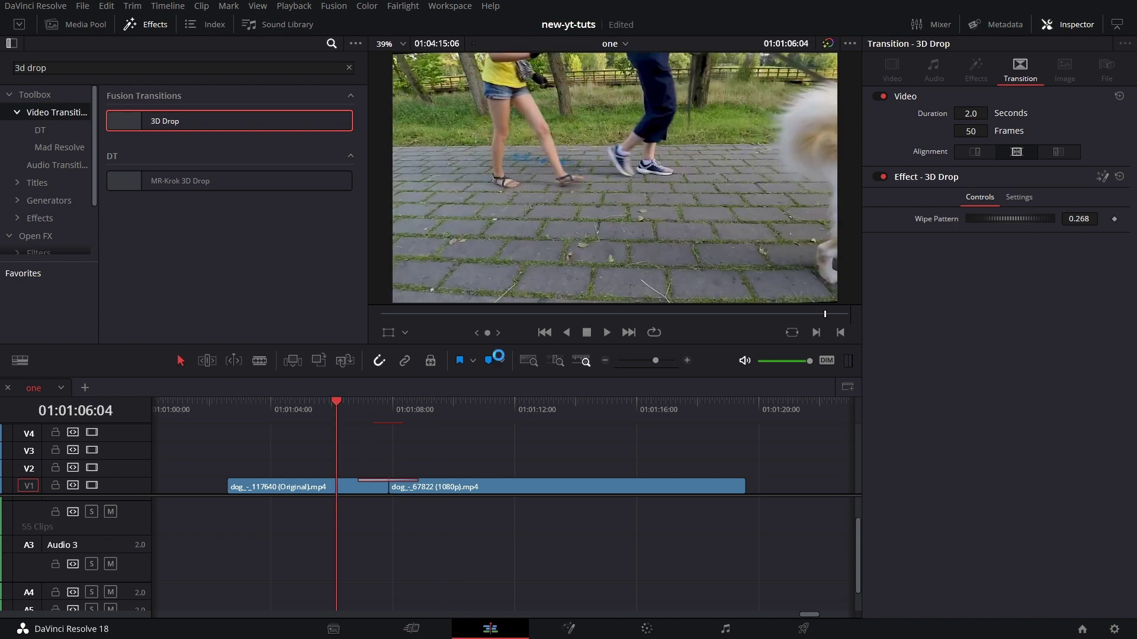
click(607, 332)
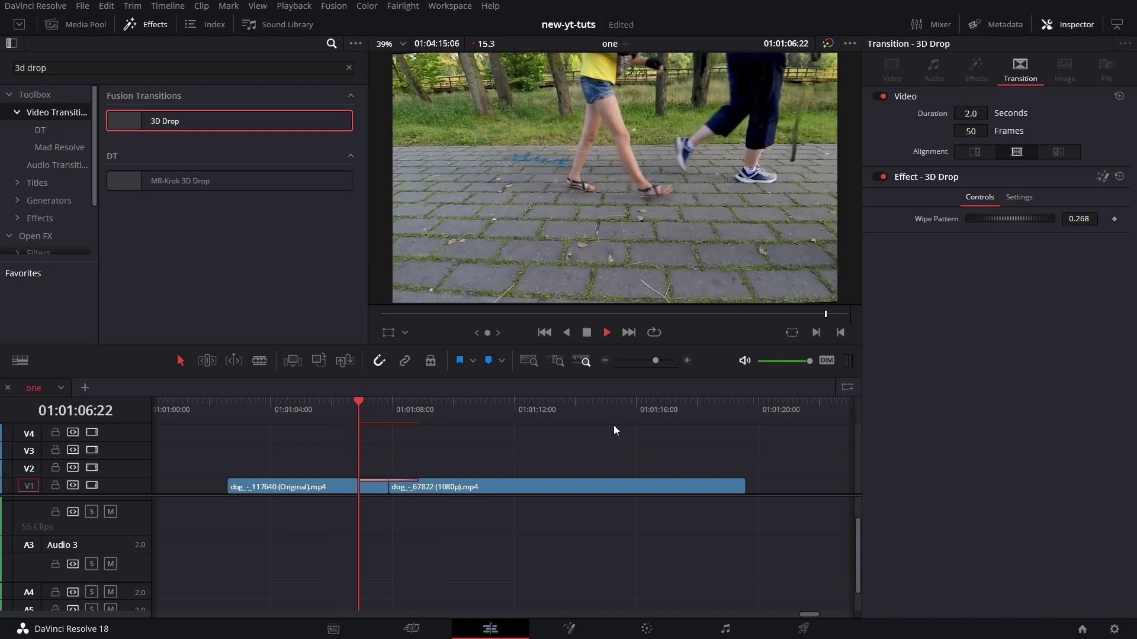